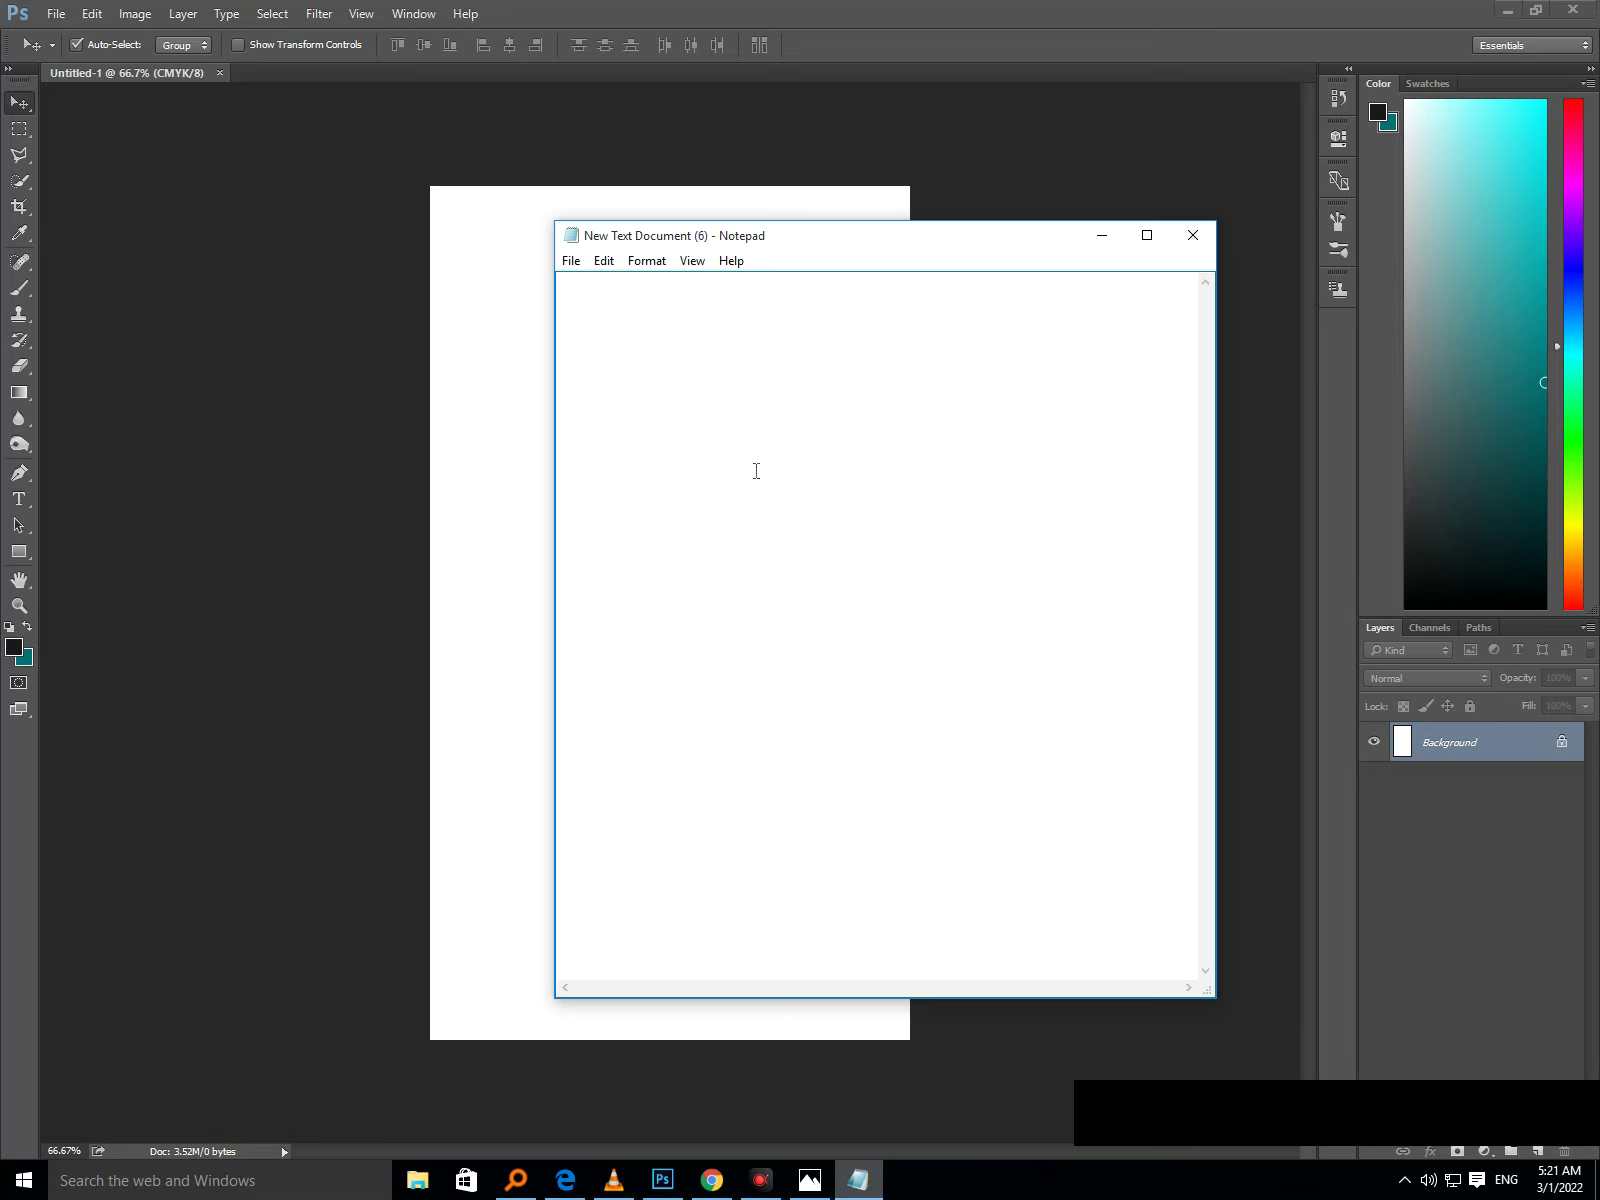
Write two Notepad lines about editing and dropping a PDF in Adobe Photoshop, then hide Notepad.
{"action": "key", "text": "Return"}
{"action": "key", "text": "Return"}
{"action": "key", "text": "Return"}
{"action": "key", "text": "Return"}
{"action": "key", "text": "Return"}
{"action": "key", "text": "Return"}
{"action": "type", "text": "today i sh"}
{"action": "type", "text": "all told you how "}
{"action": "type", "text": "to edit pd"}
{"action": "type", "text": "f file in adobe ph"}
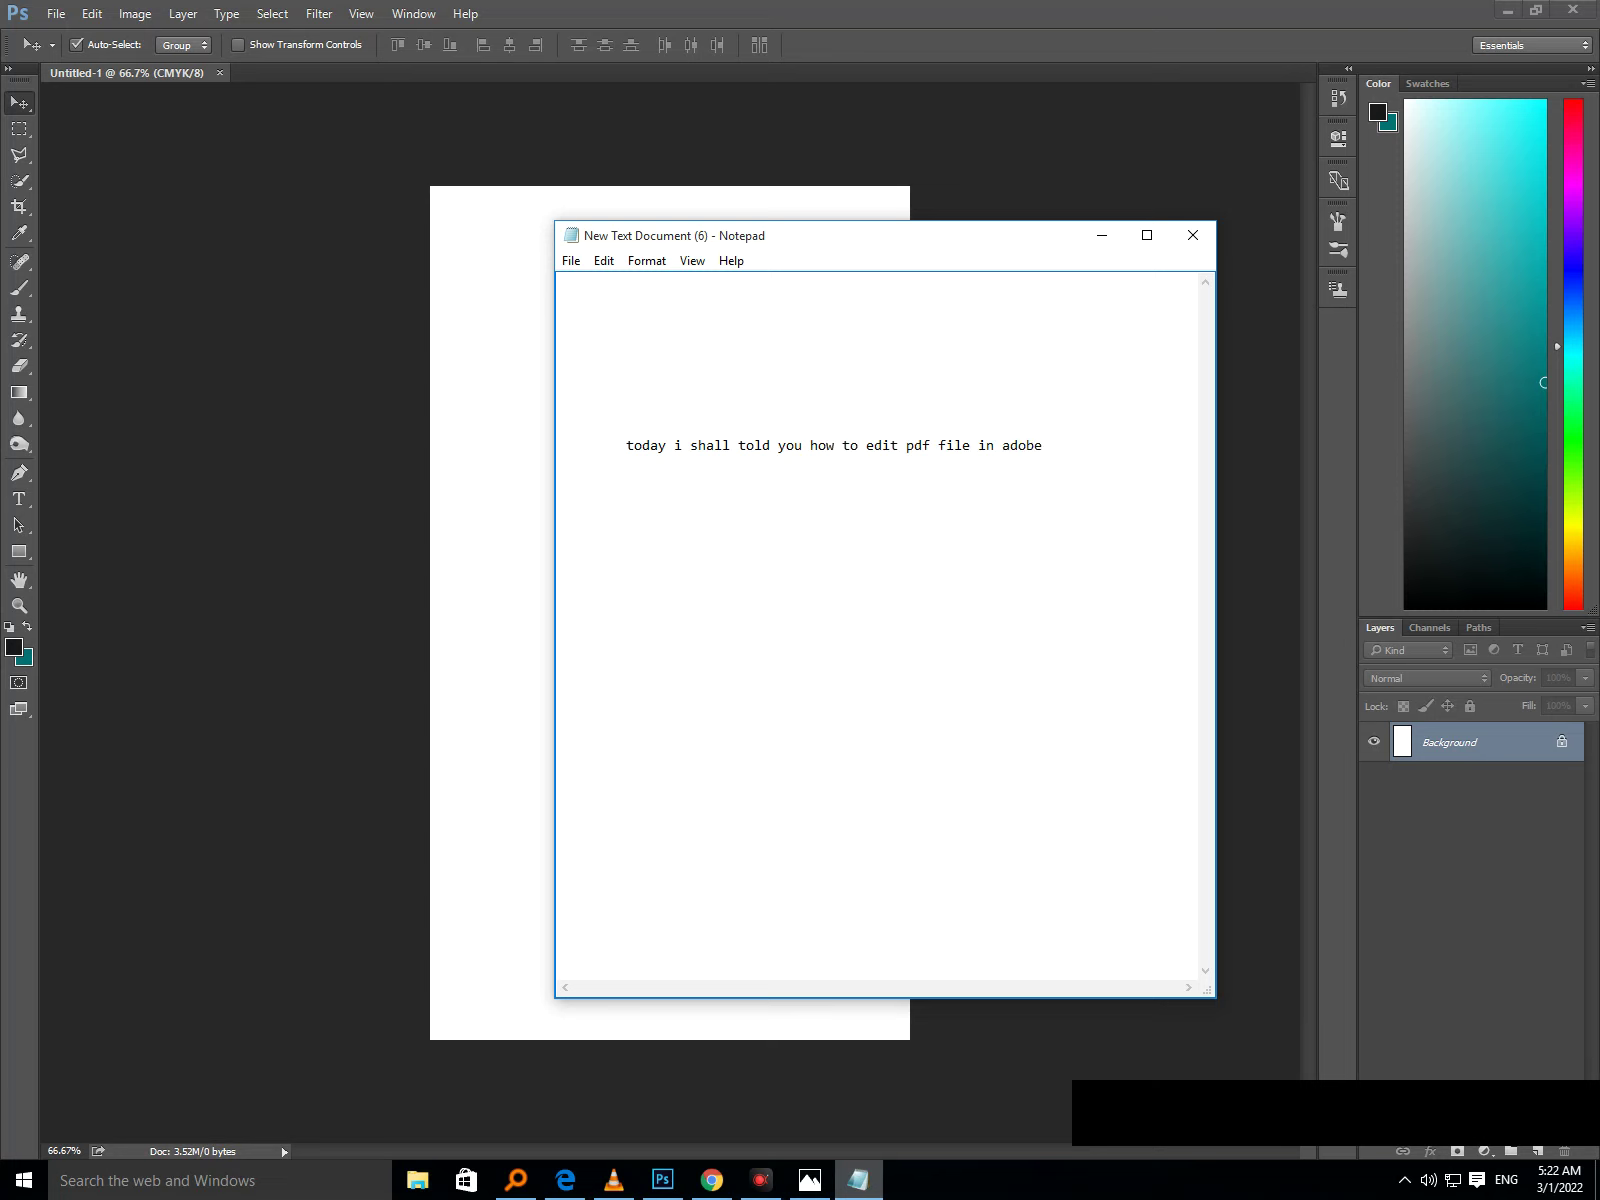
{"action": "type", "text": "otoshop"}
{"action": "key", "text": "Return"}
{"action": "type", "text": "rop pdf f"}
{"action": "type", "text": "ile in ado"}
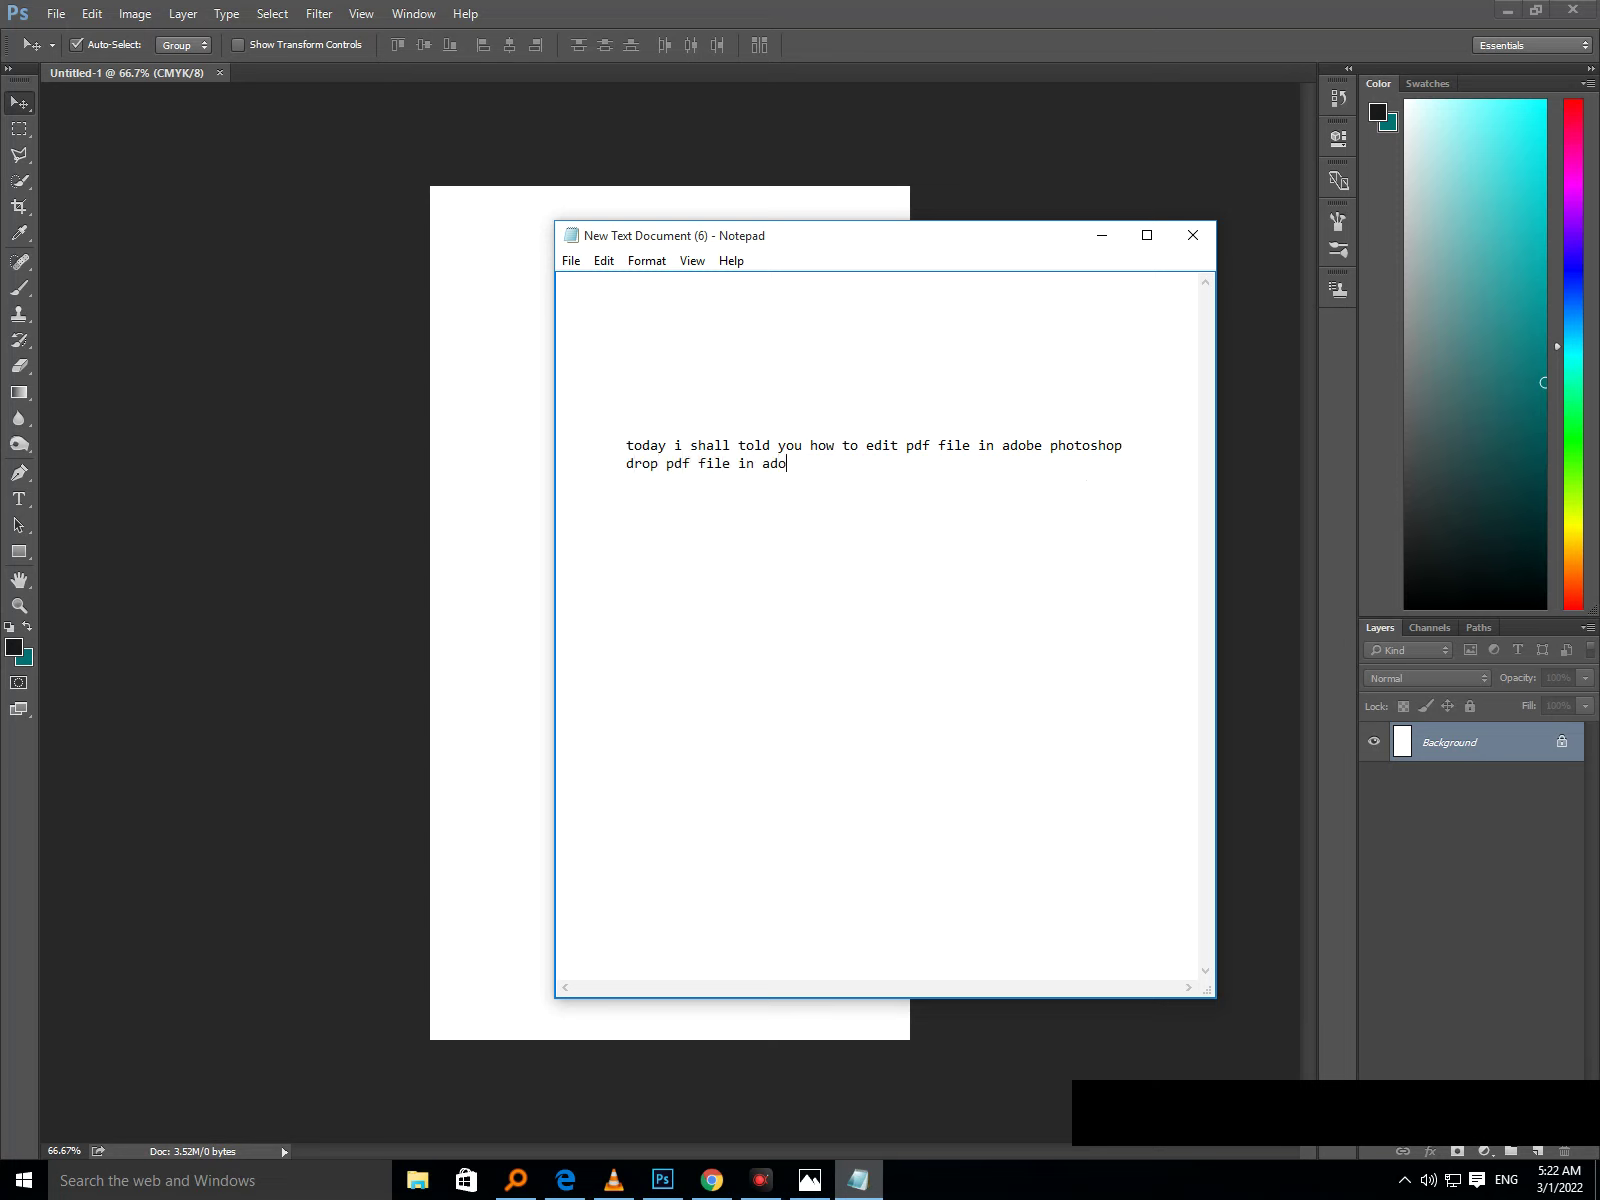
{"action": "type", "text": "be photshop"}
{"action": "left_click", "coordinate": [1101, 236]}
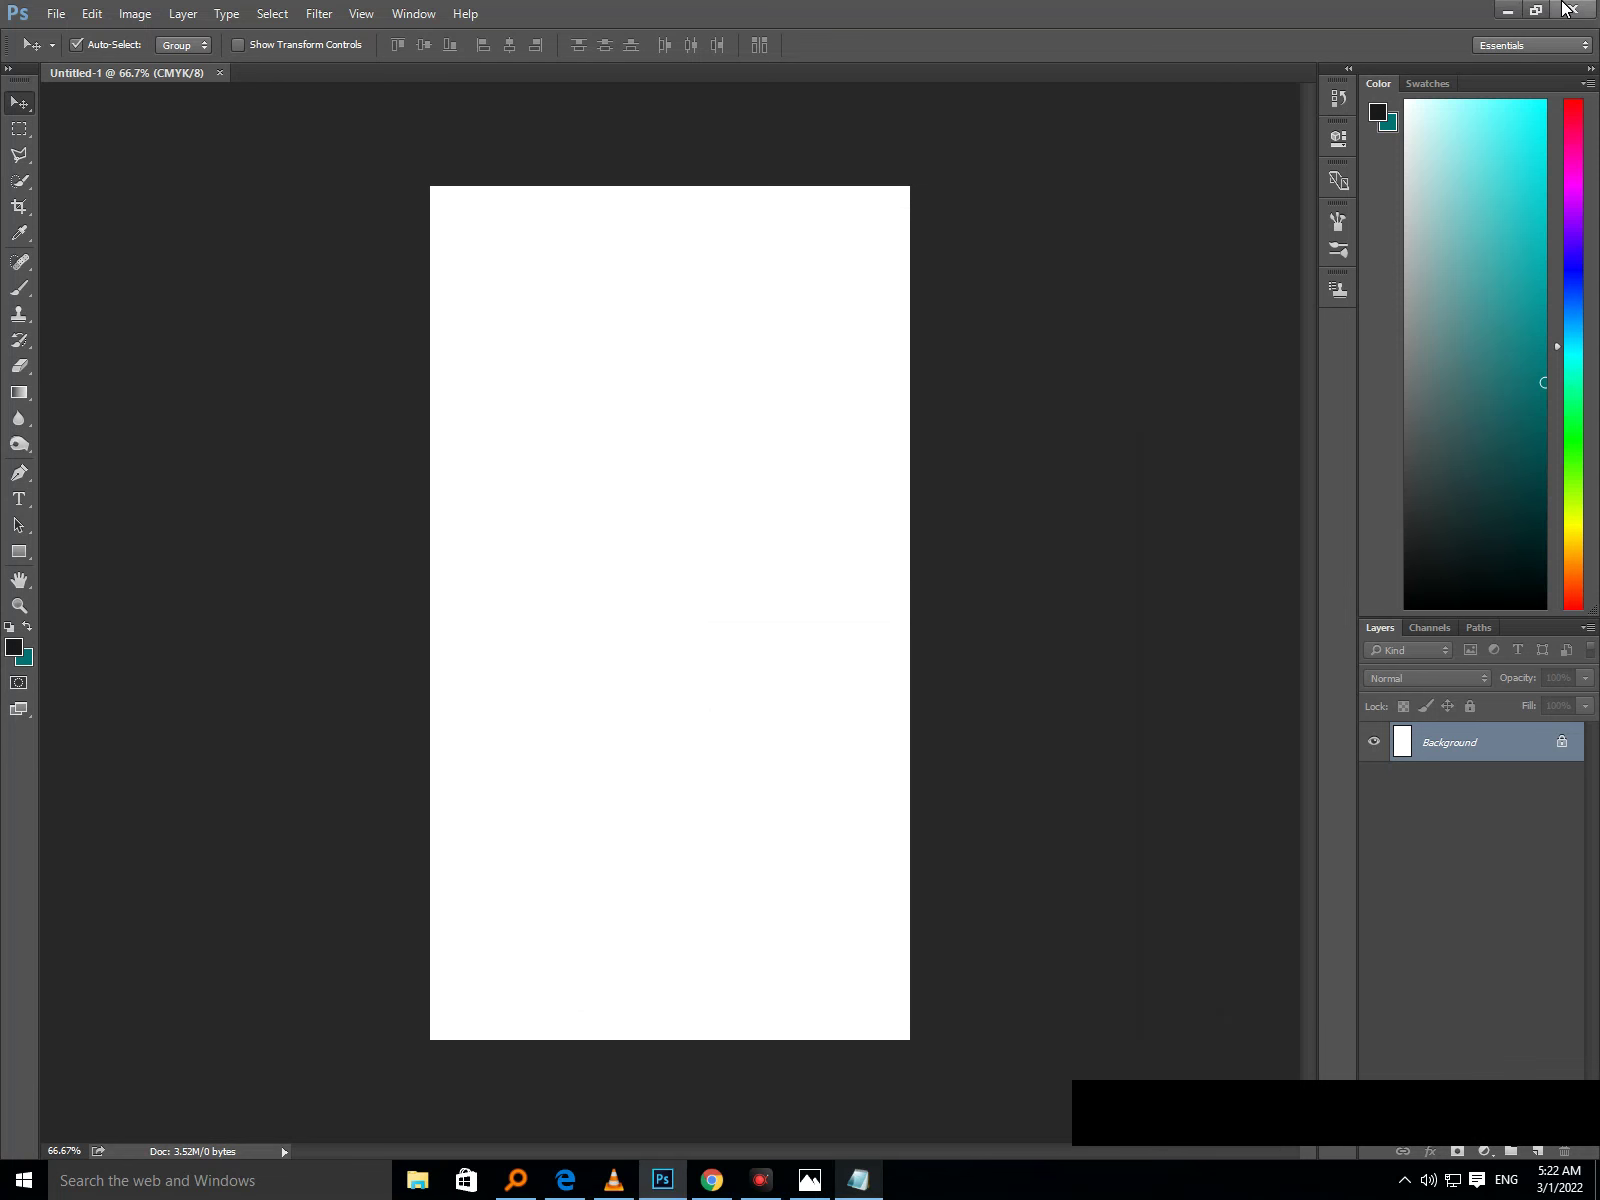
Drop the Smallpdf PDF onto the Photoshop canvas, try the Image and 3D import options, and return to Notepad.
{"action": "left_click", "coordinate": [1507, 10]}
{"action": "left_click_drag", "start_coordinate": [1481, 245], "coordinate": [655, 1180]}
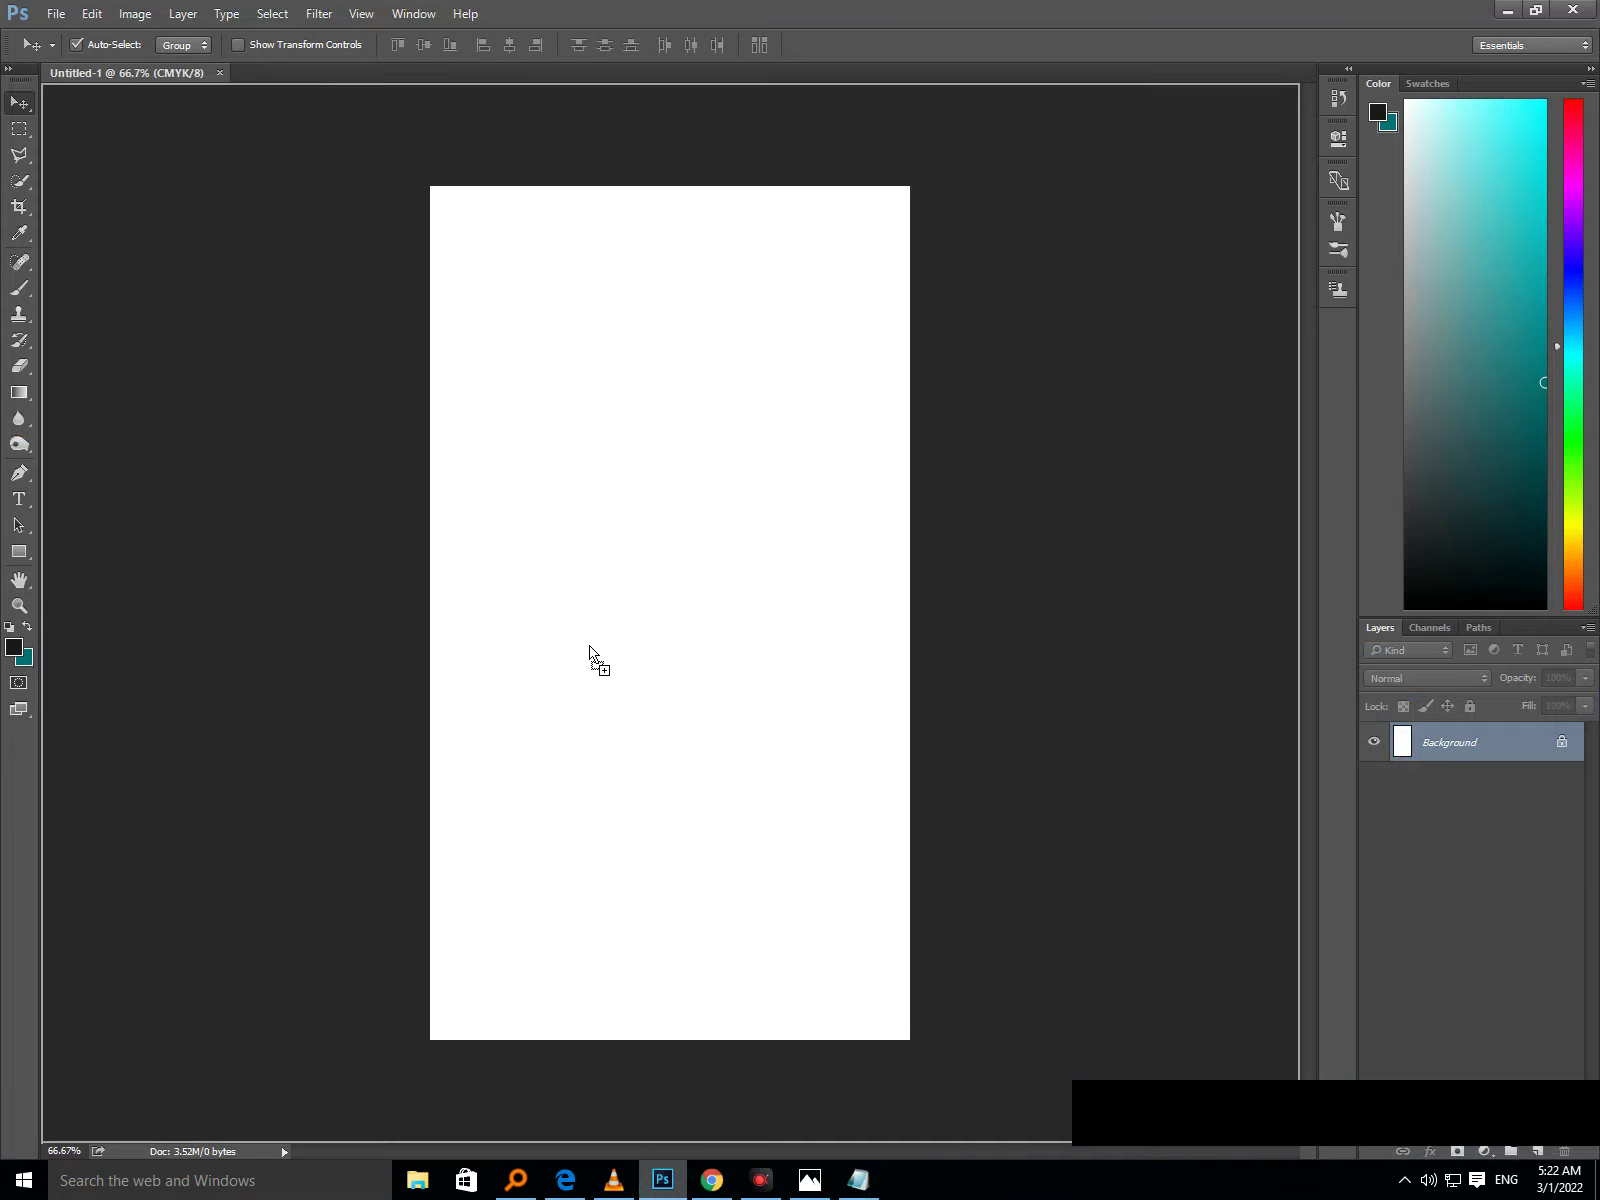
{"action": "left_click_drag", "start_coordinate": [655, 1178], "coordinate": [592, 585]}
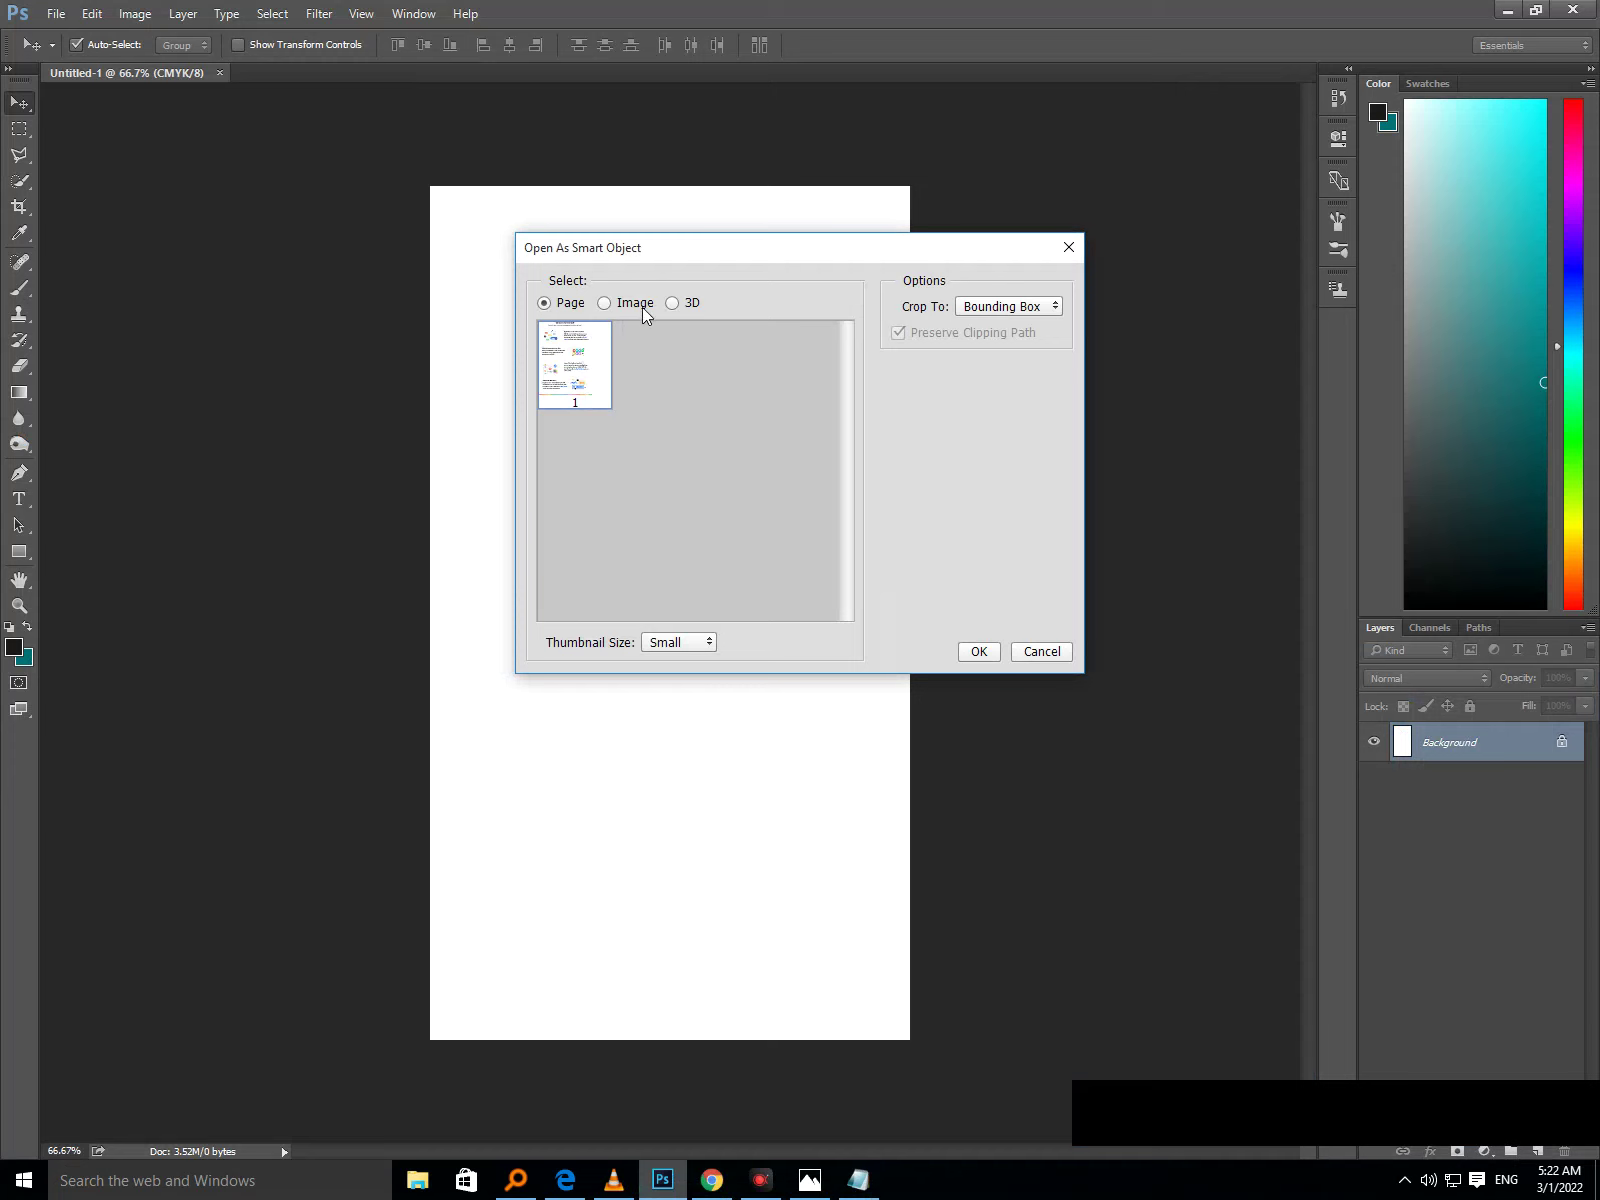
{"action": "left_click", "coordinate": [635, 302]}
{"action": "left_click", "coordinate": [671, 302]}
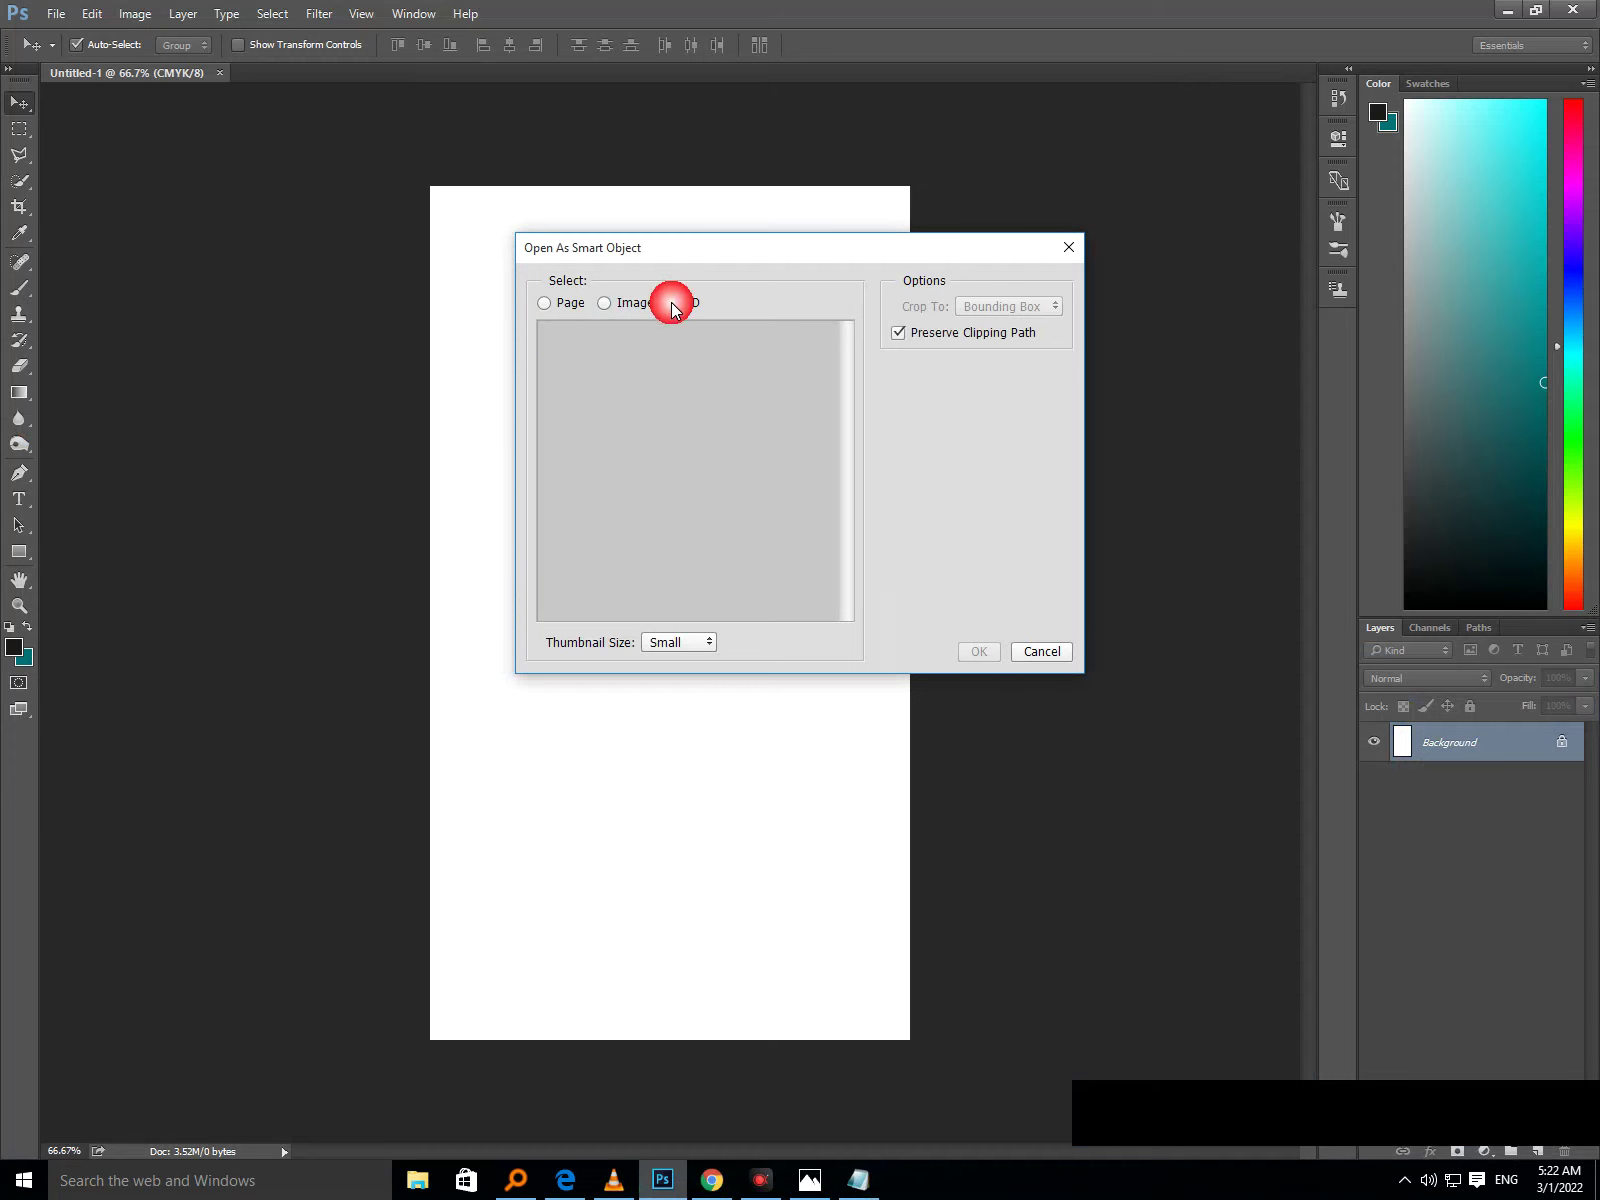
{"action": "left_click", "coordinate": [858, 1180]}
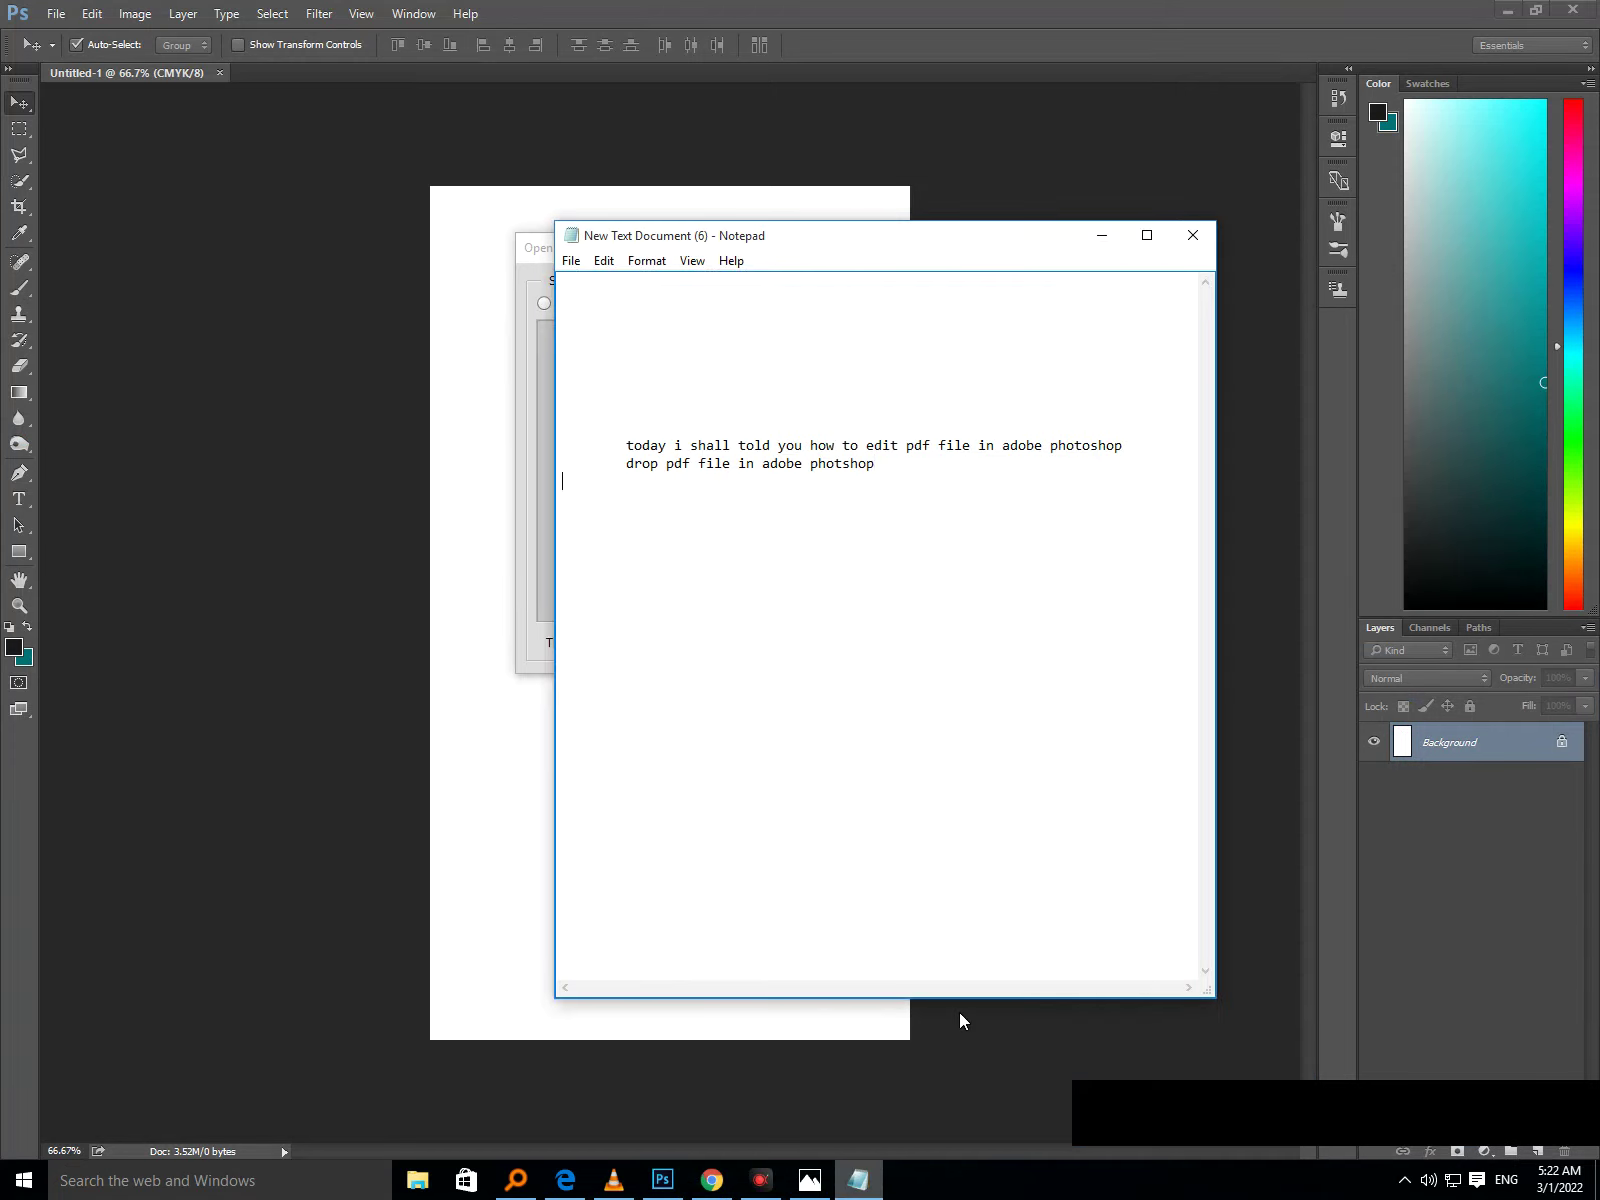
Note the three import choices, page, image and 3d, and that page and image are usable.
{"action": "type", "text": "he"}
{"action": "type", "text": " have"}
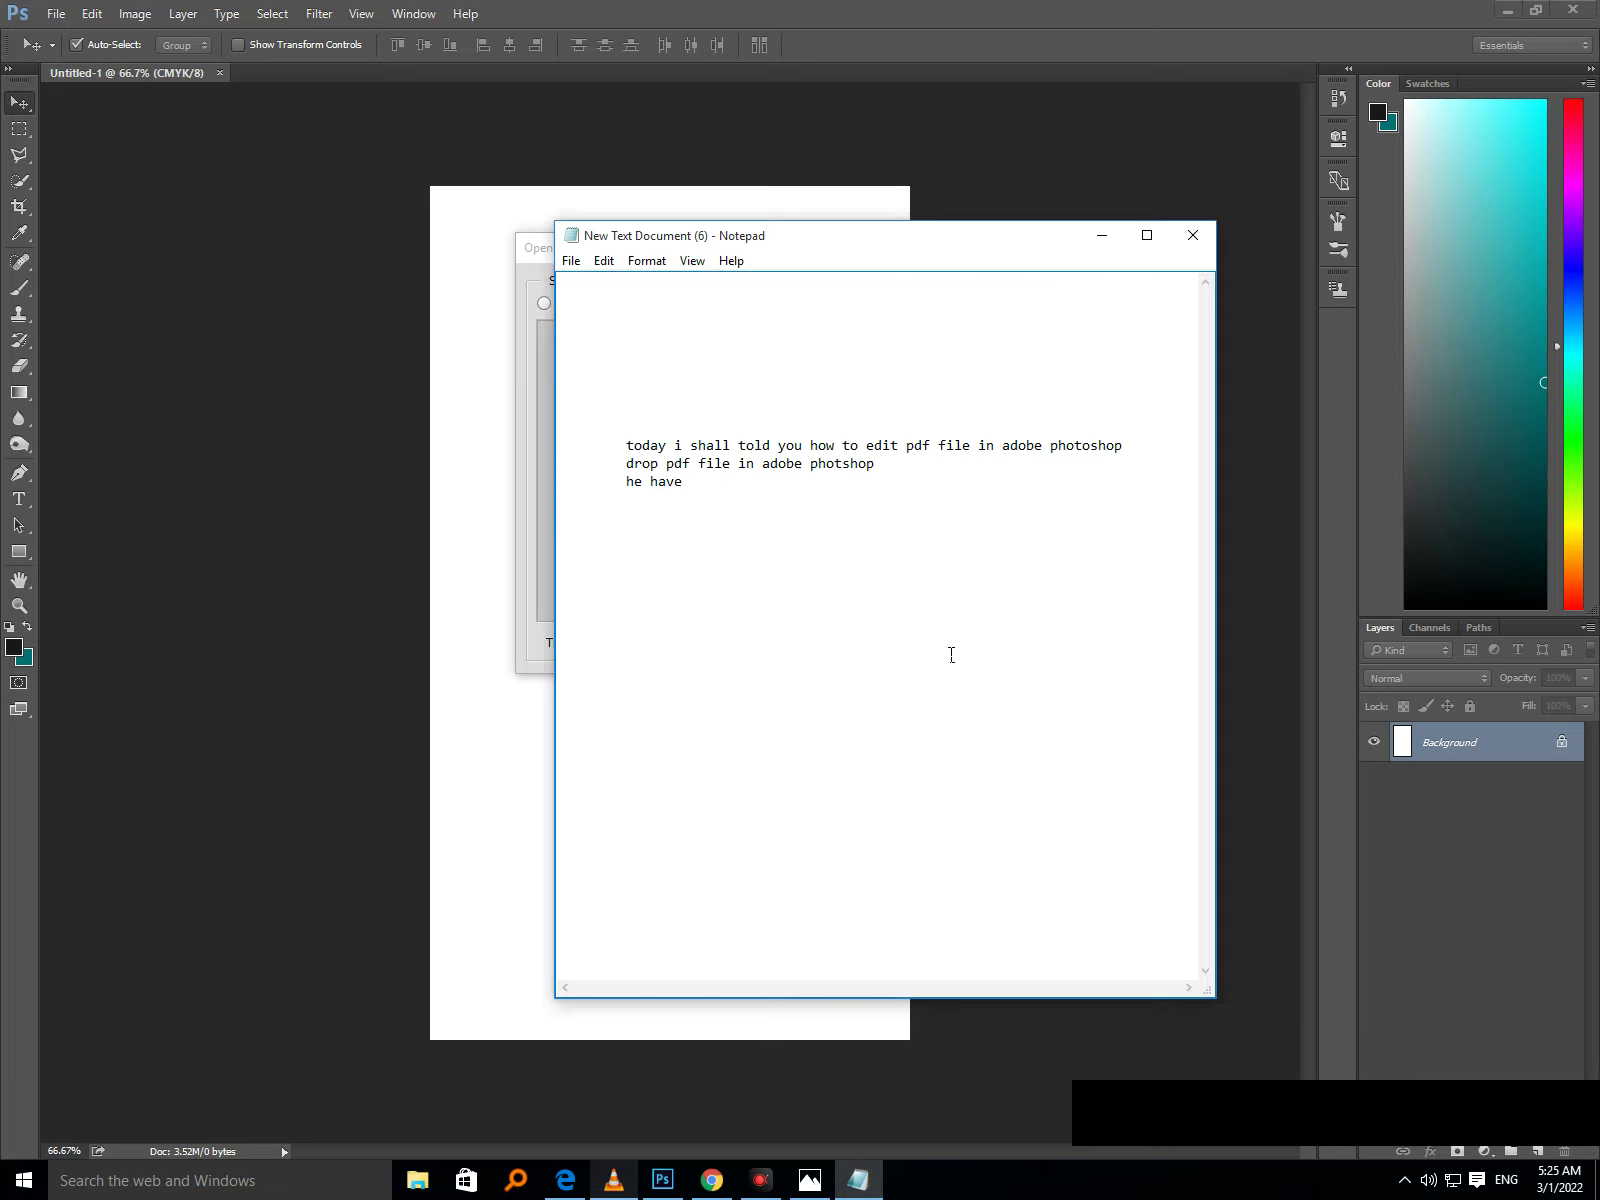
{"action": "type", "text": " thre"}
{"action": "key", "text": "BackSpace"}
{"action": "key", "text": "BackSpace"}
{"action": "type", "text": "ree "}
{"action": "type", "text": "thin"}
{"action": "left_click_drag", "start_coordinate": [861, 254], "coordinate": [814, 425]}
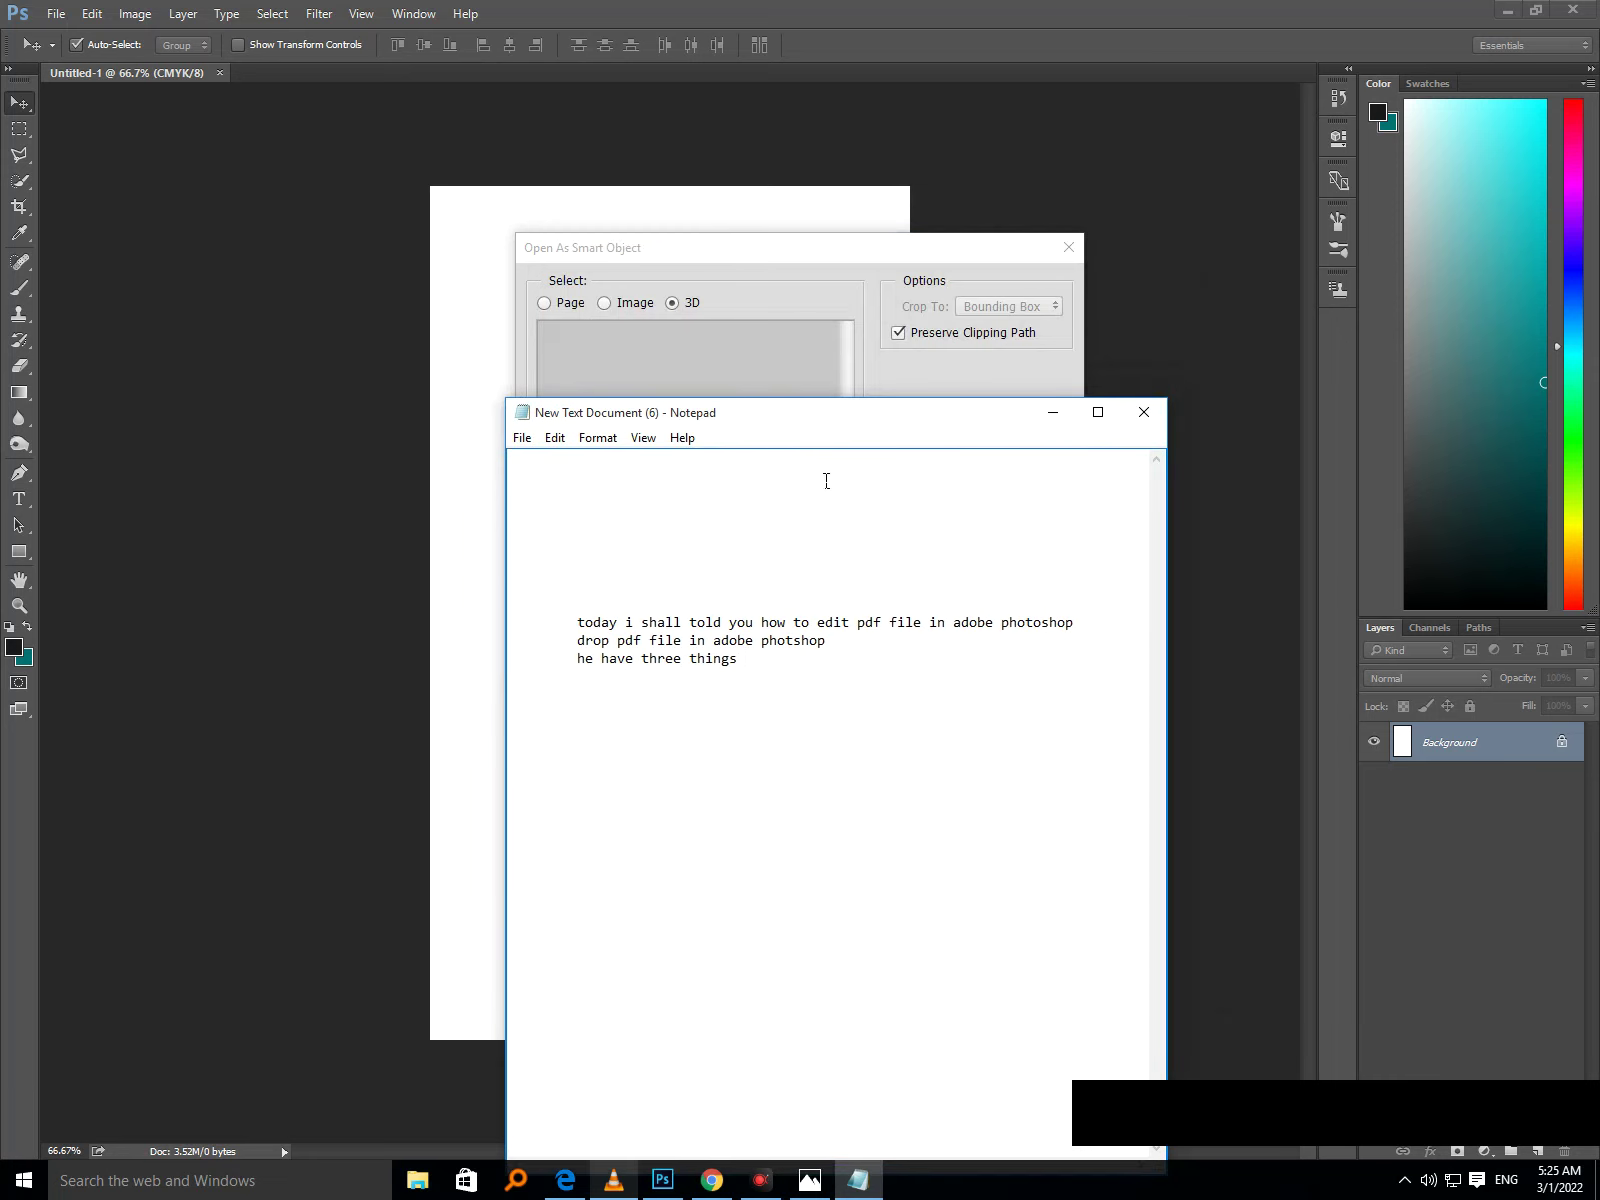
{"action": "type", "text": " page i"}
{"action": "type", "text": "mage a"}
{"action": "type", "text": "nd 3d "}
{"action": "type", "text": "page and "}
{"action": "type", "text": "imag"}
{"action": "type", "text": "e "}
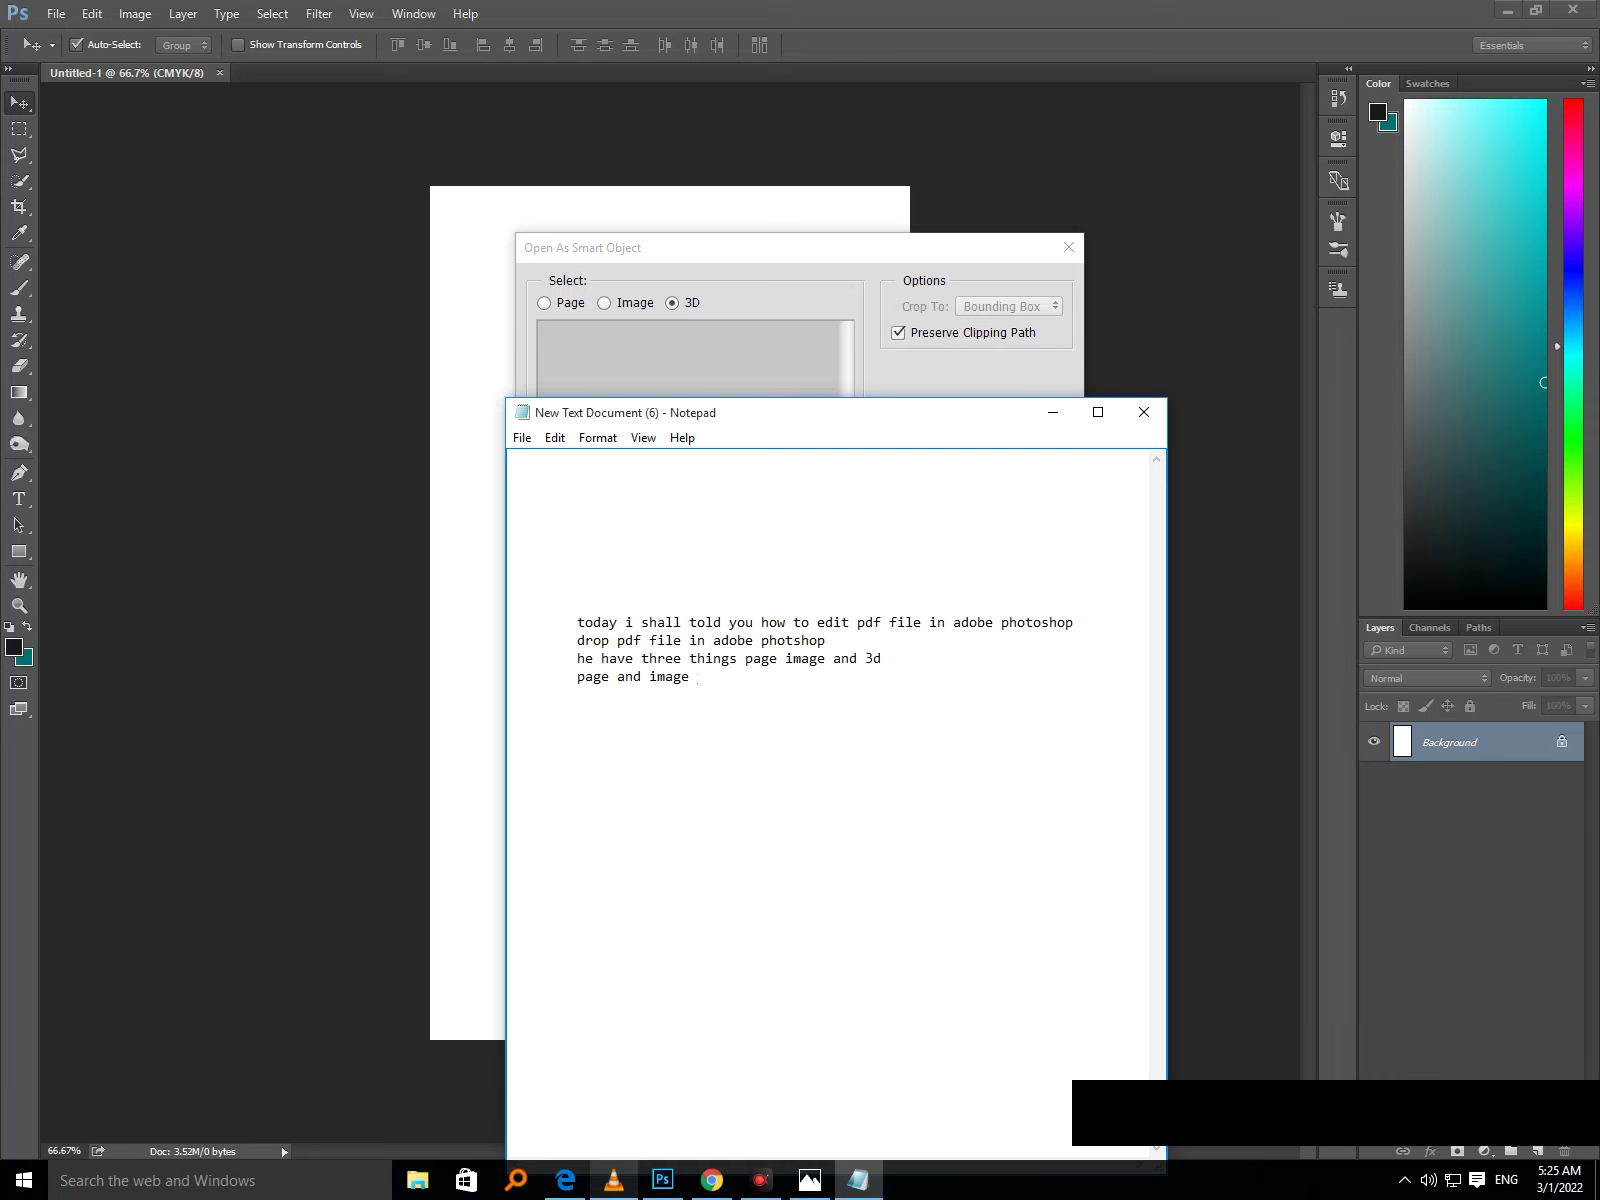
{"action": "type", "text": "you can use "}
{"action": "type", "text": "...."}
Import the PDF with the Page option and scale it to about 120% to span the canvas width.
{"action": "left_click", "coordinate": [1053, 412]}
{"action": "left_click", "coordinate": [565, 304]}
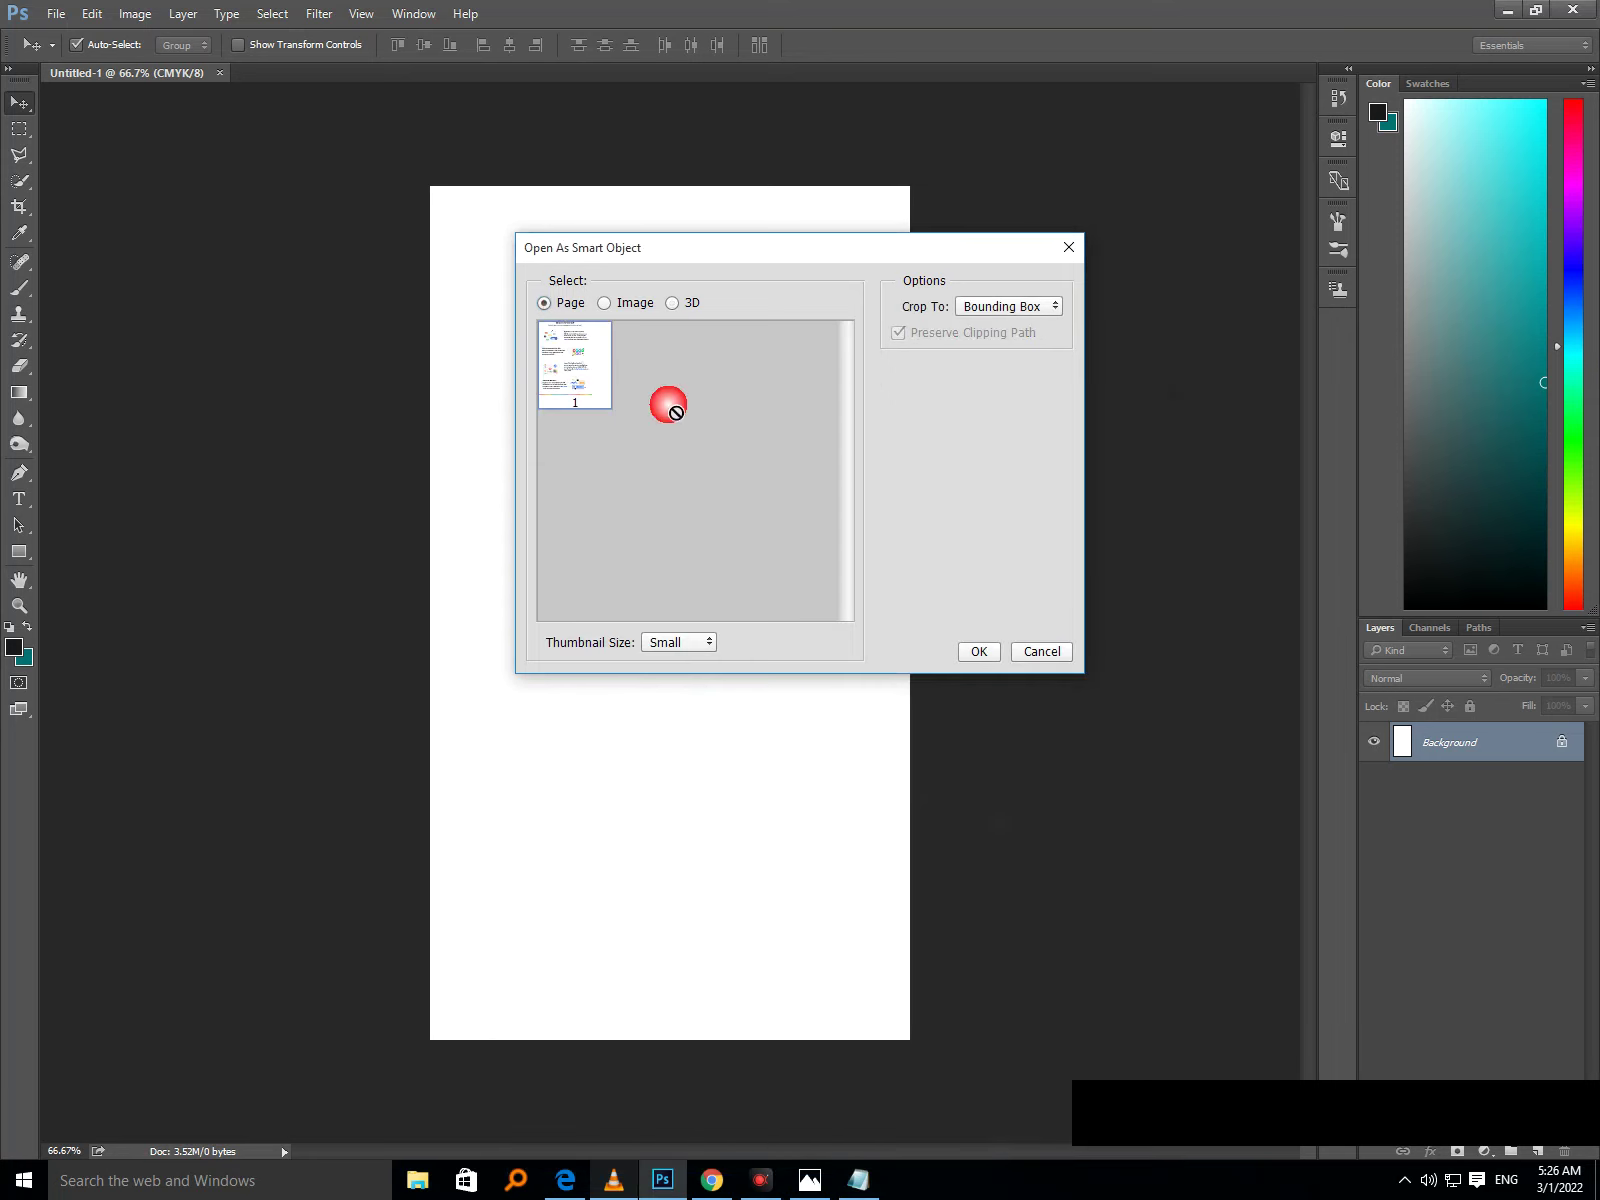
{"action": "left_click", "coordinate": [978, 652]}
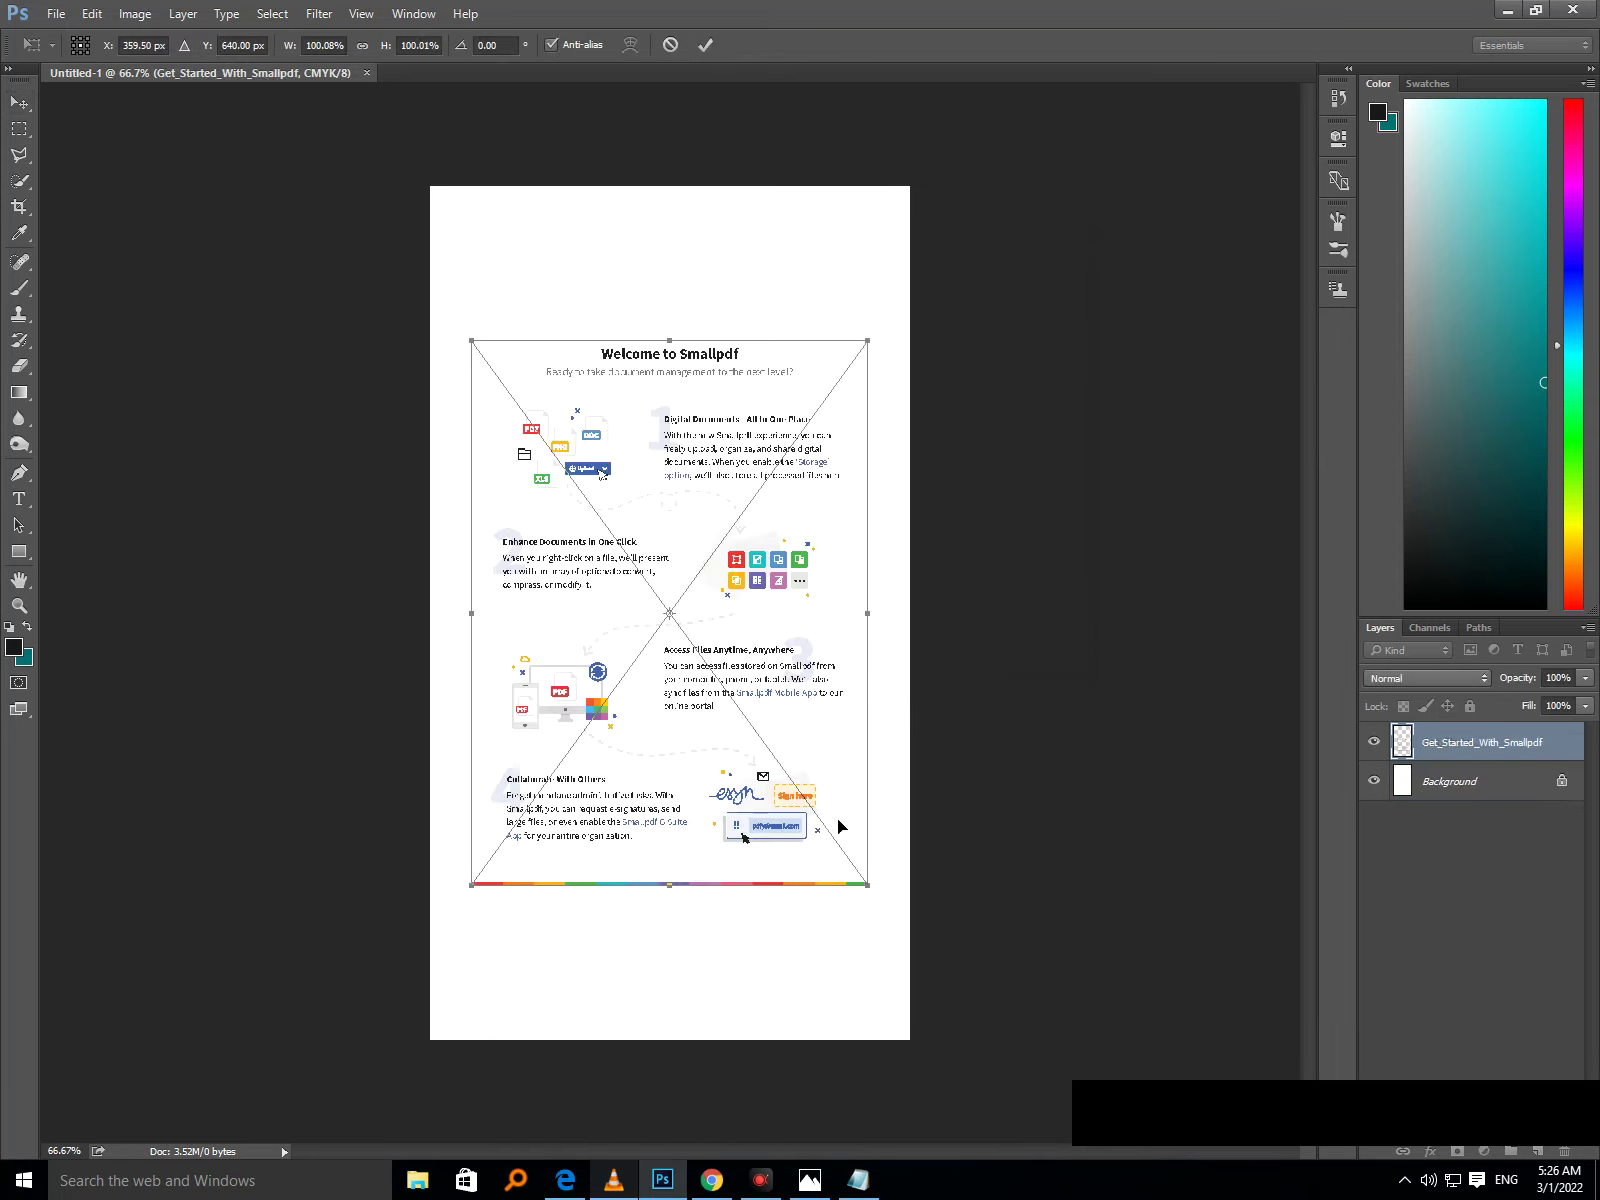
{"action": "left_click_drag", "start_coordinate": [868, 885], "coordinate": [921, 956]}
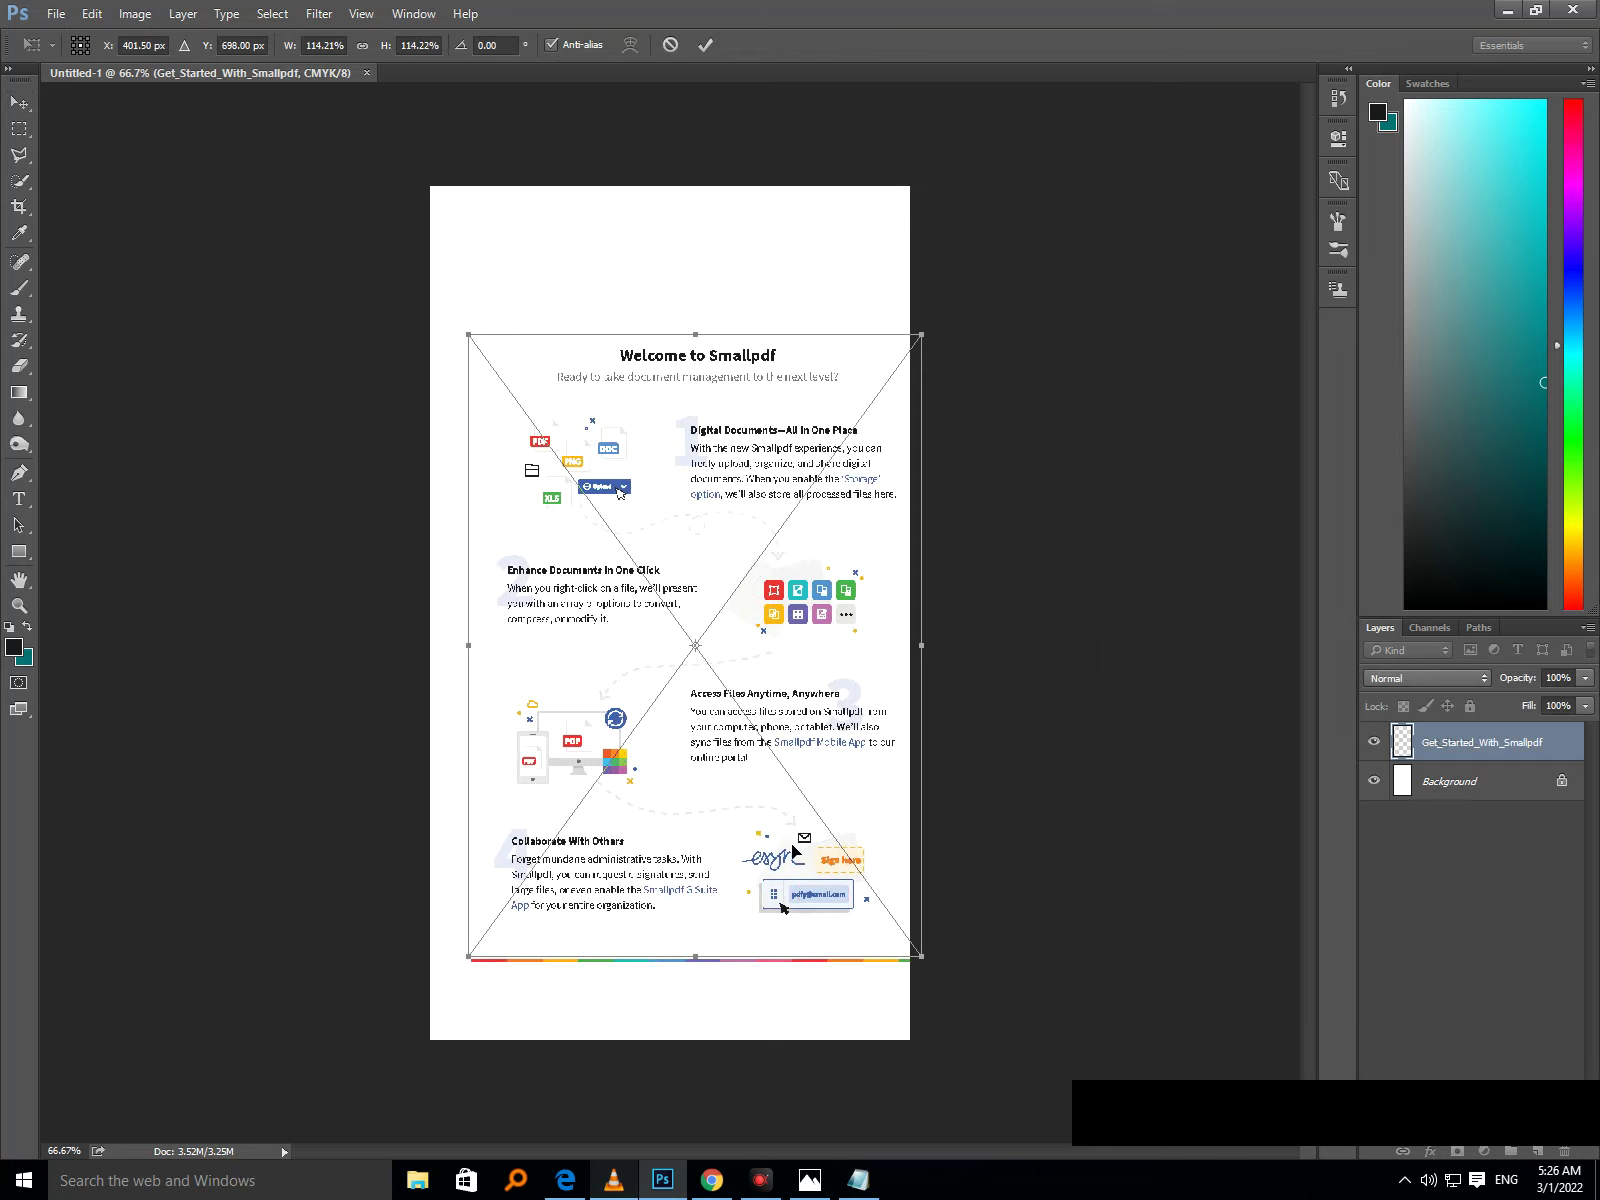
{"action": "left_click_drag", "start_coordinate": [793, 850], "coordinate": [752, 788]}
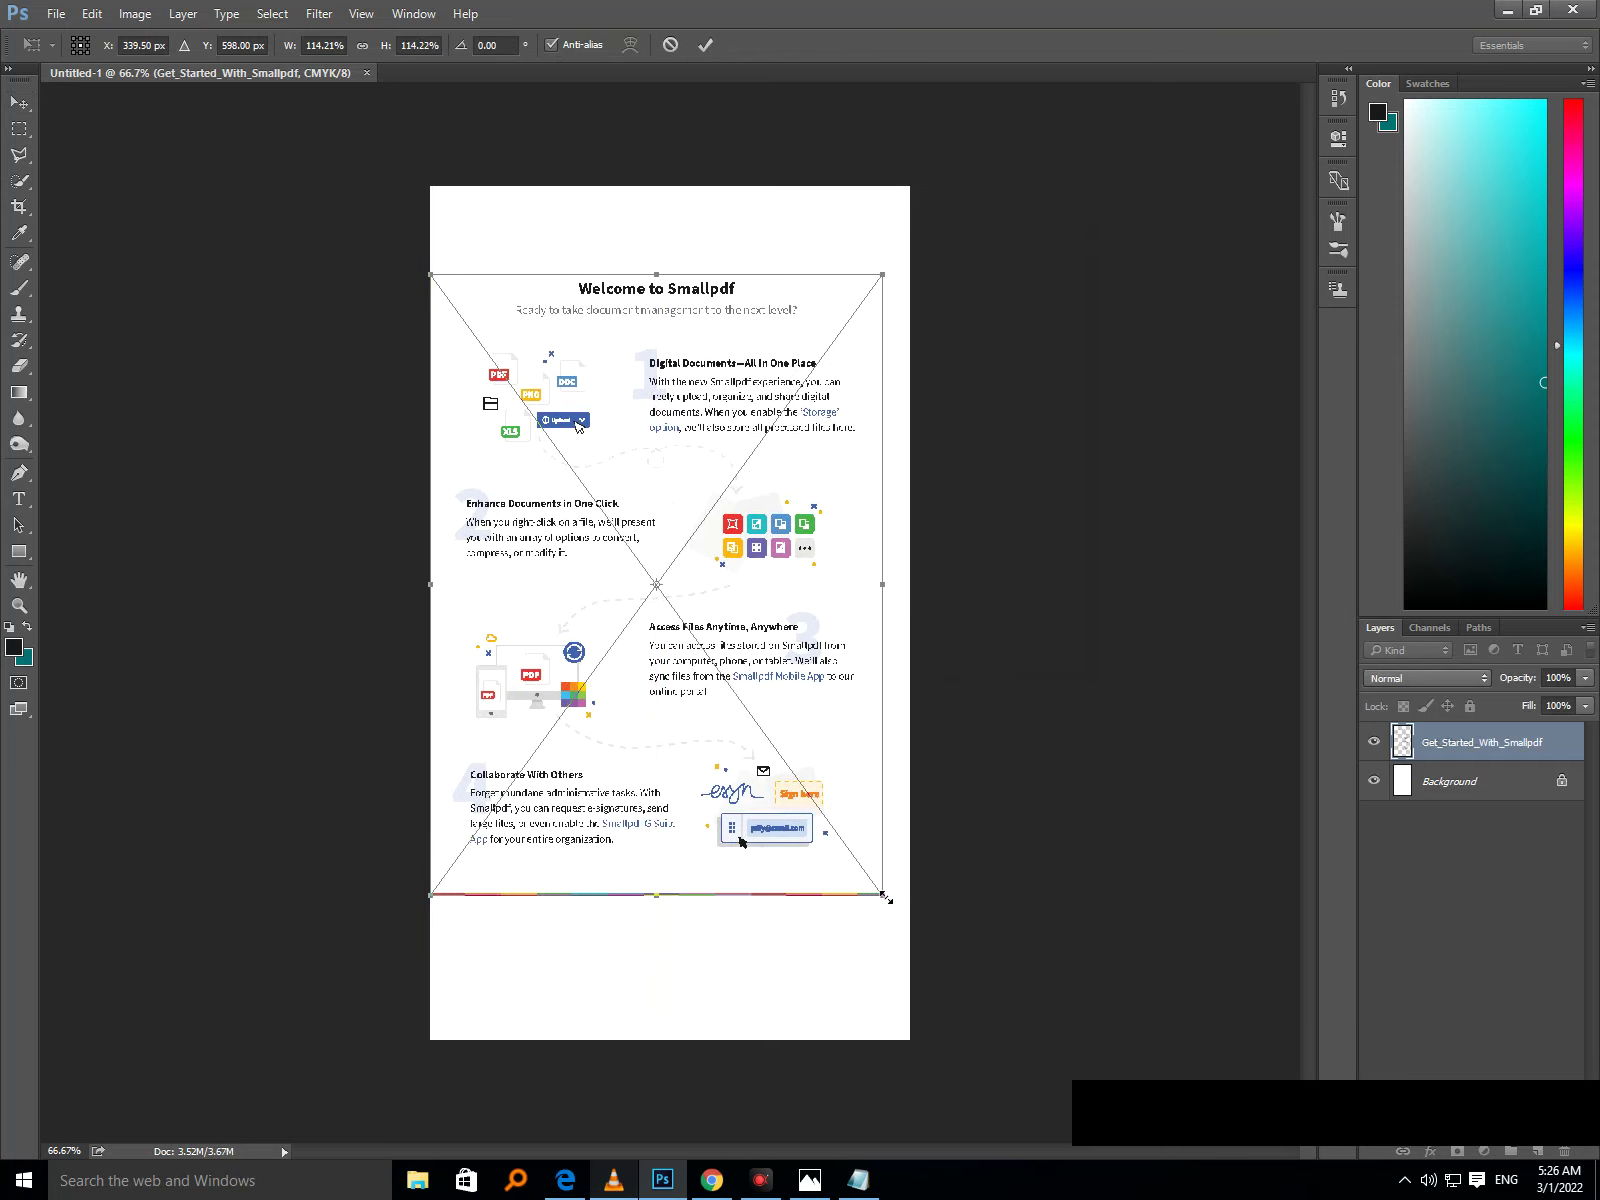
{"action": "left_click_drag", "start_coordinate": [883, 895], "coordinate": [887, 906]}
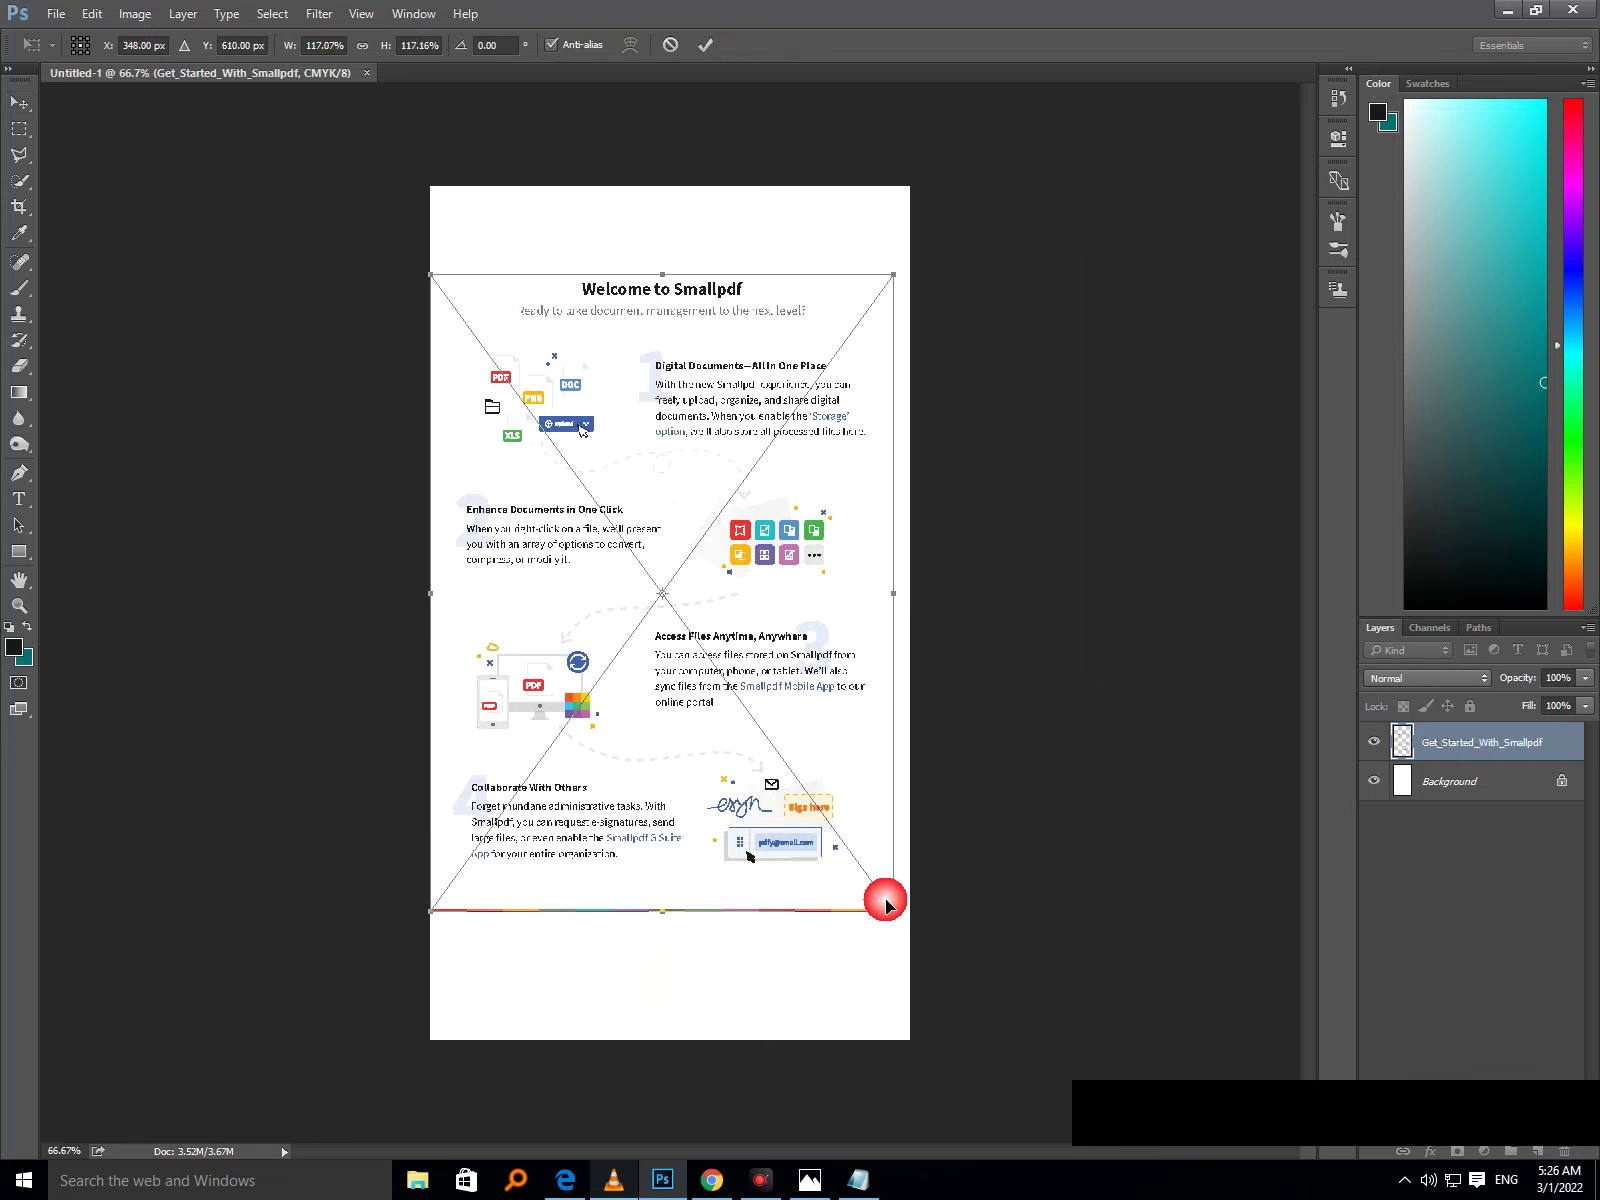
{"action": "left_click_drag", "start_coordinate": [887, 906], "coordinate": [910, 927]}
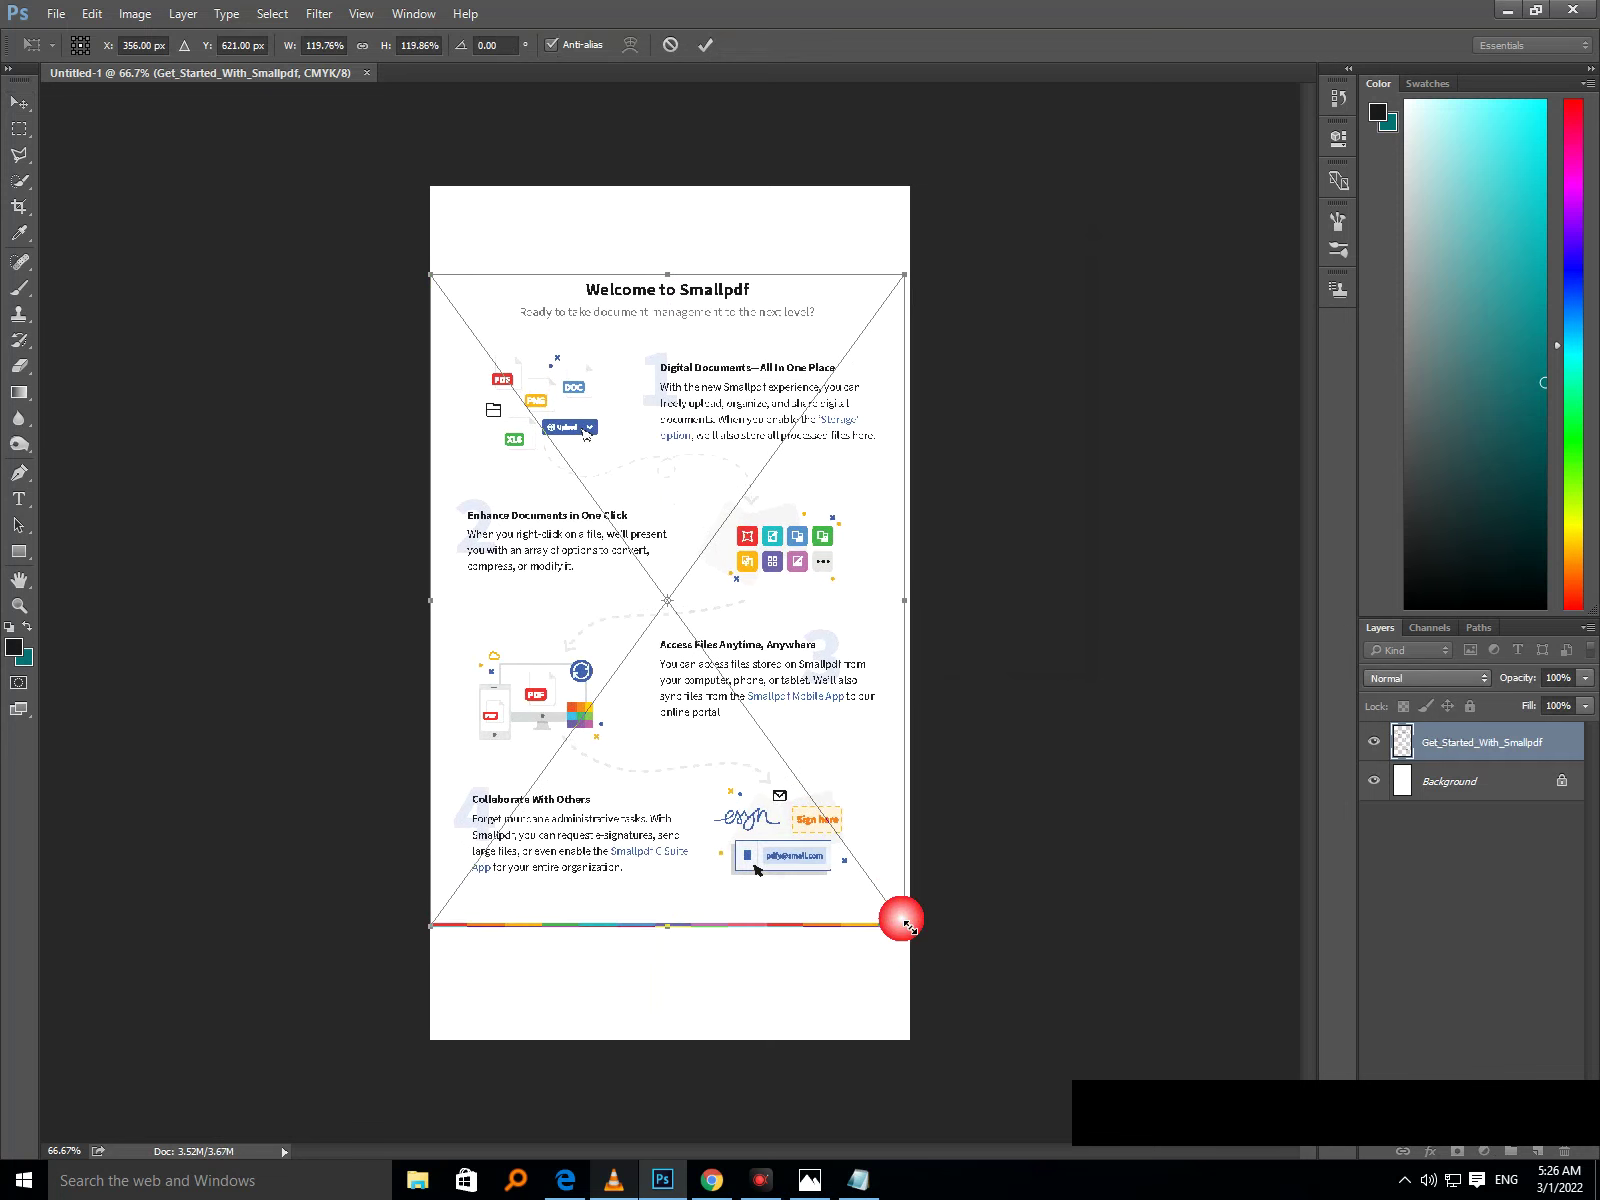
{"action": "key", "text": "Return"}
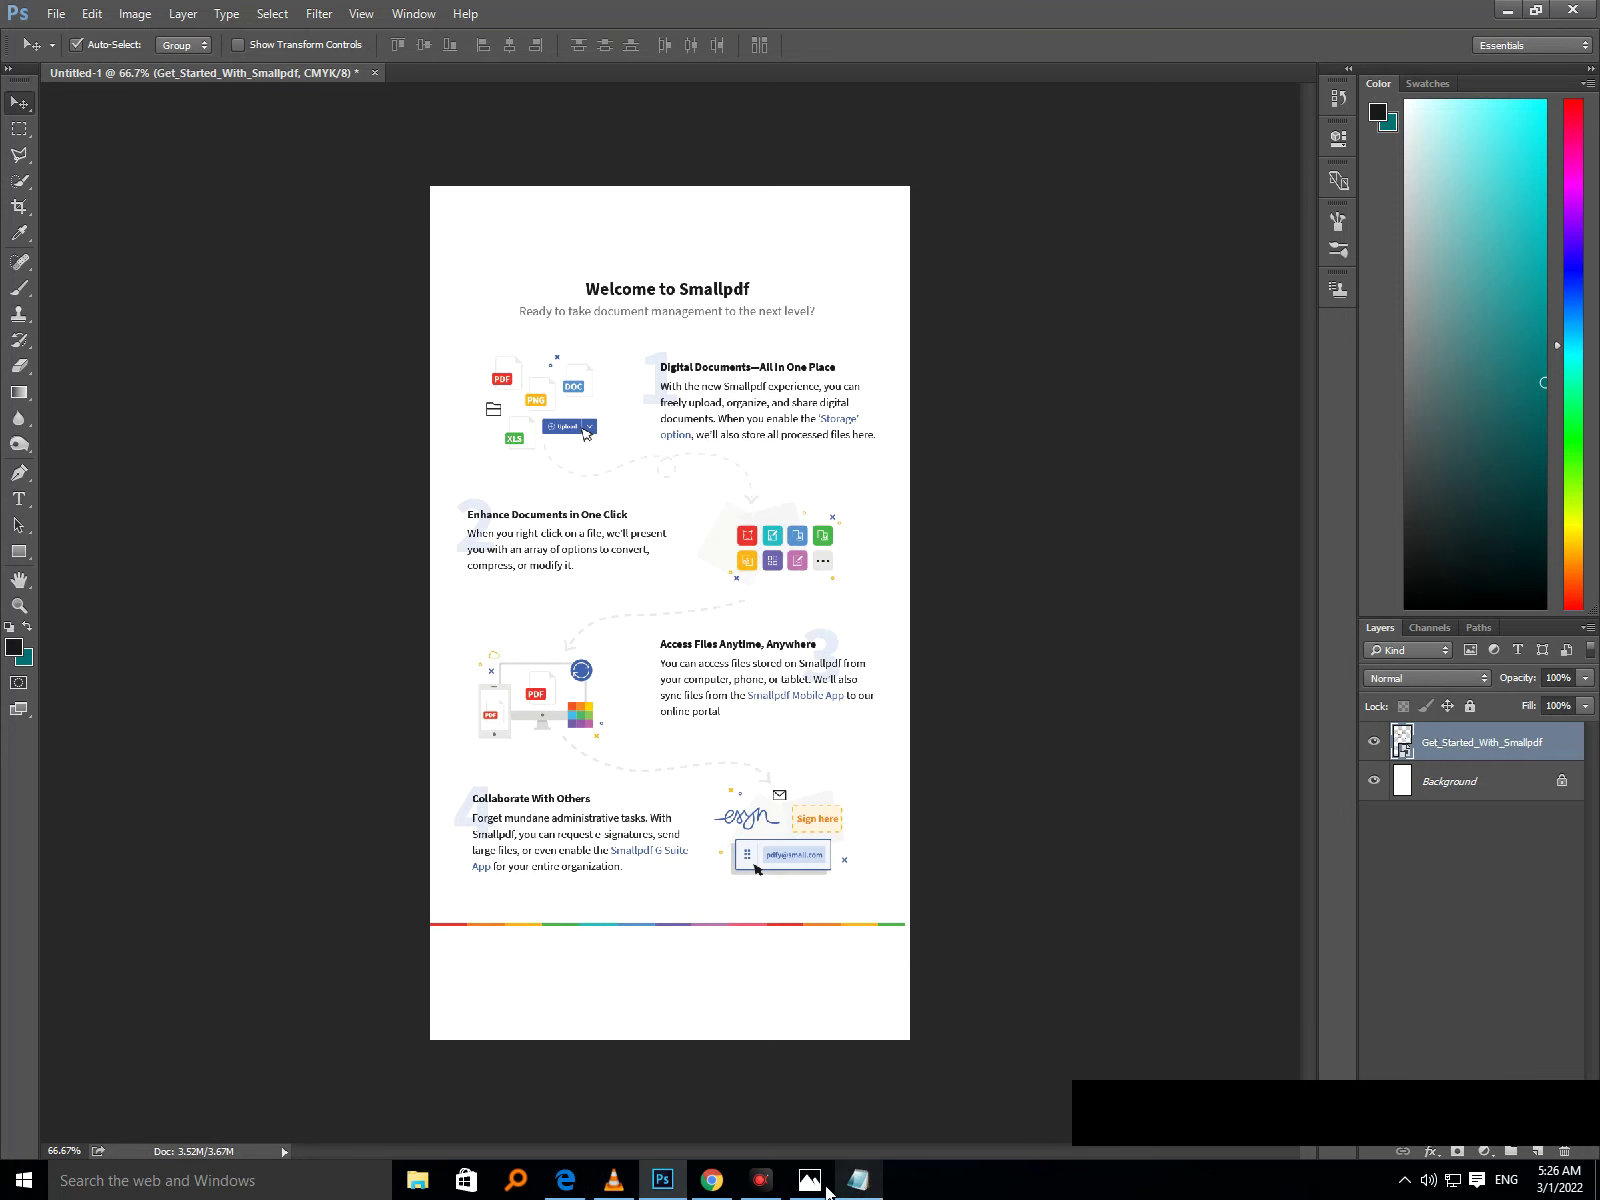
Add the lines 'pick color with i' and 'and to take brush press b' to the notes.
{"action": "left_click", "coordinate": [880, 1180]}
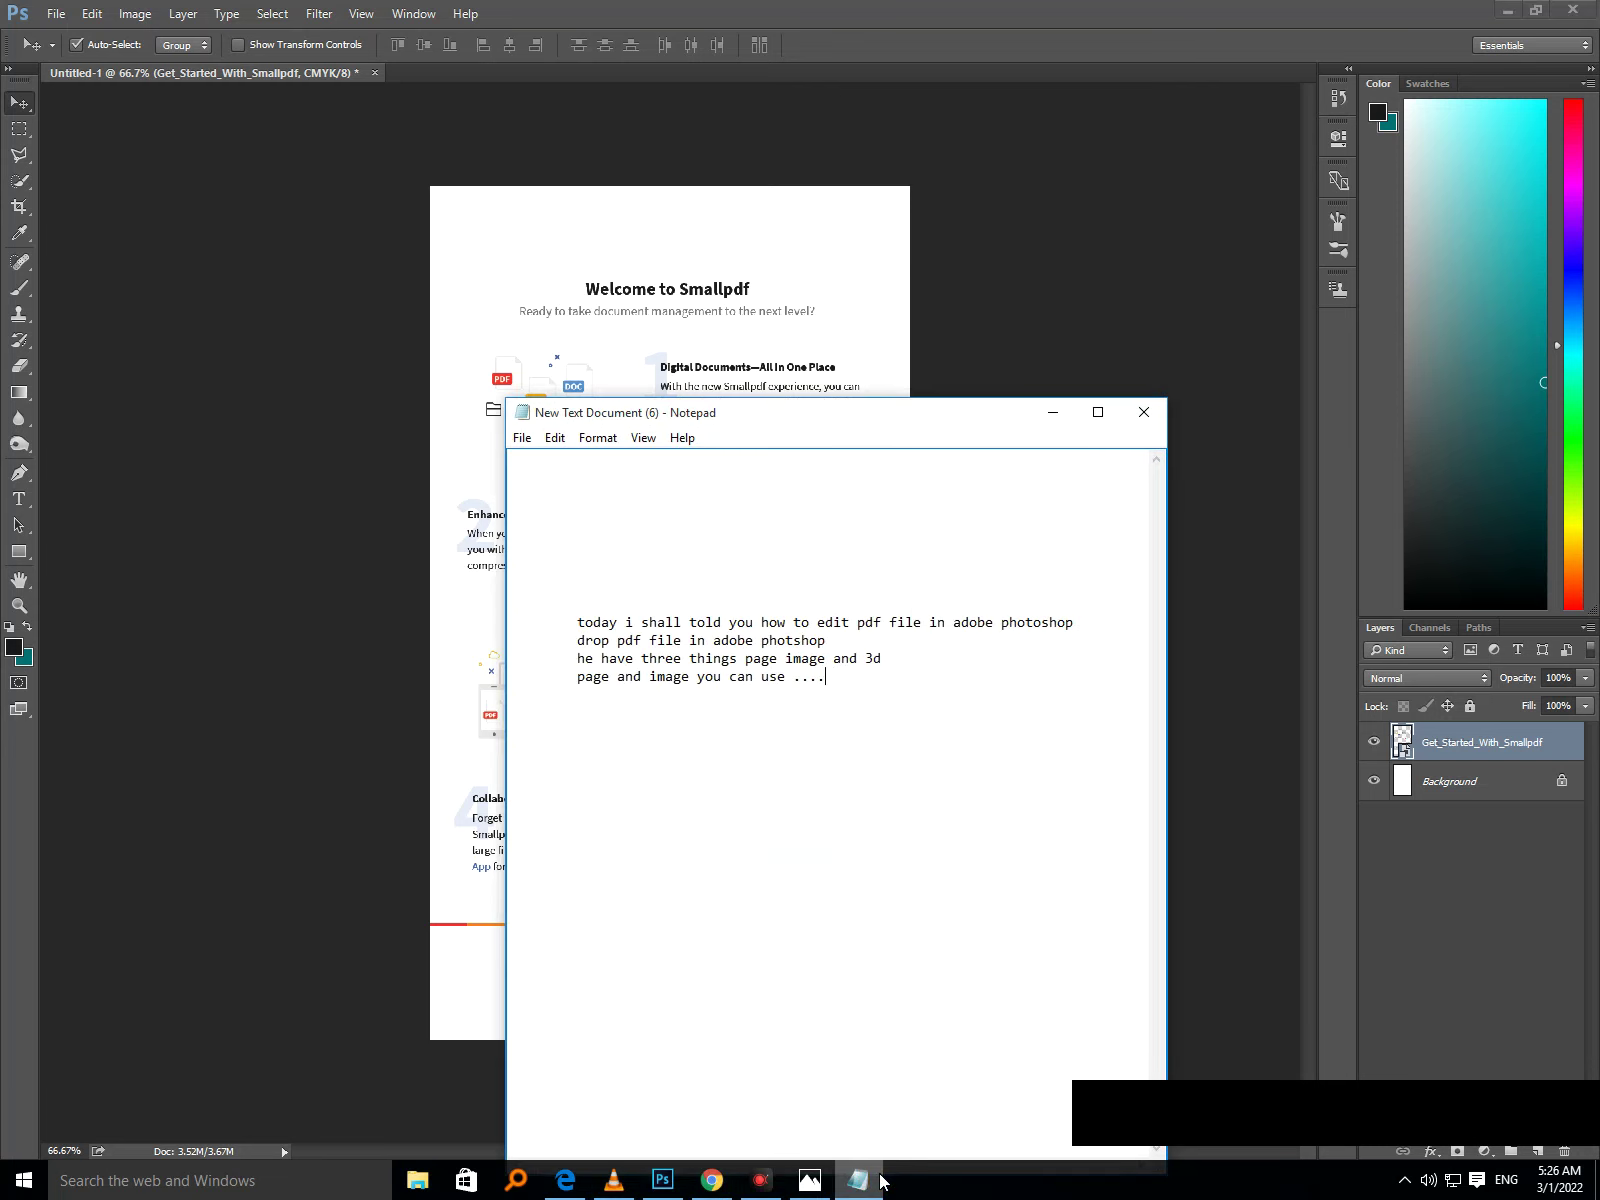
{"action": "type", "text": "pick "}
{"action": "type", "text": "color w"}
{"action": "type", "text": "ith i and "}
{"action": "type", "text": "to "}
{"action": "type", "text": "take b"}
{"action": "type", "text": "rush press"}
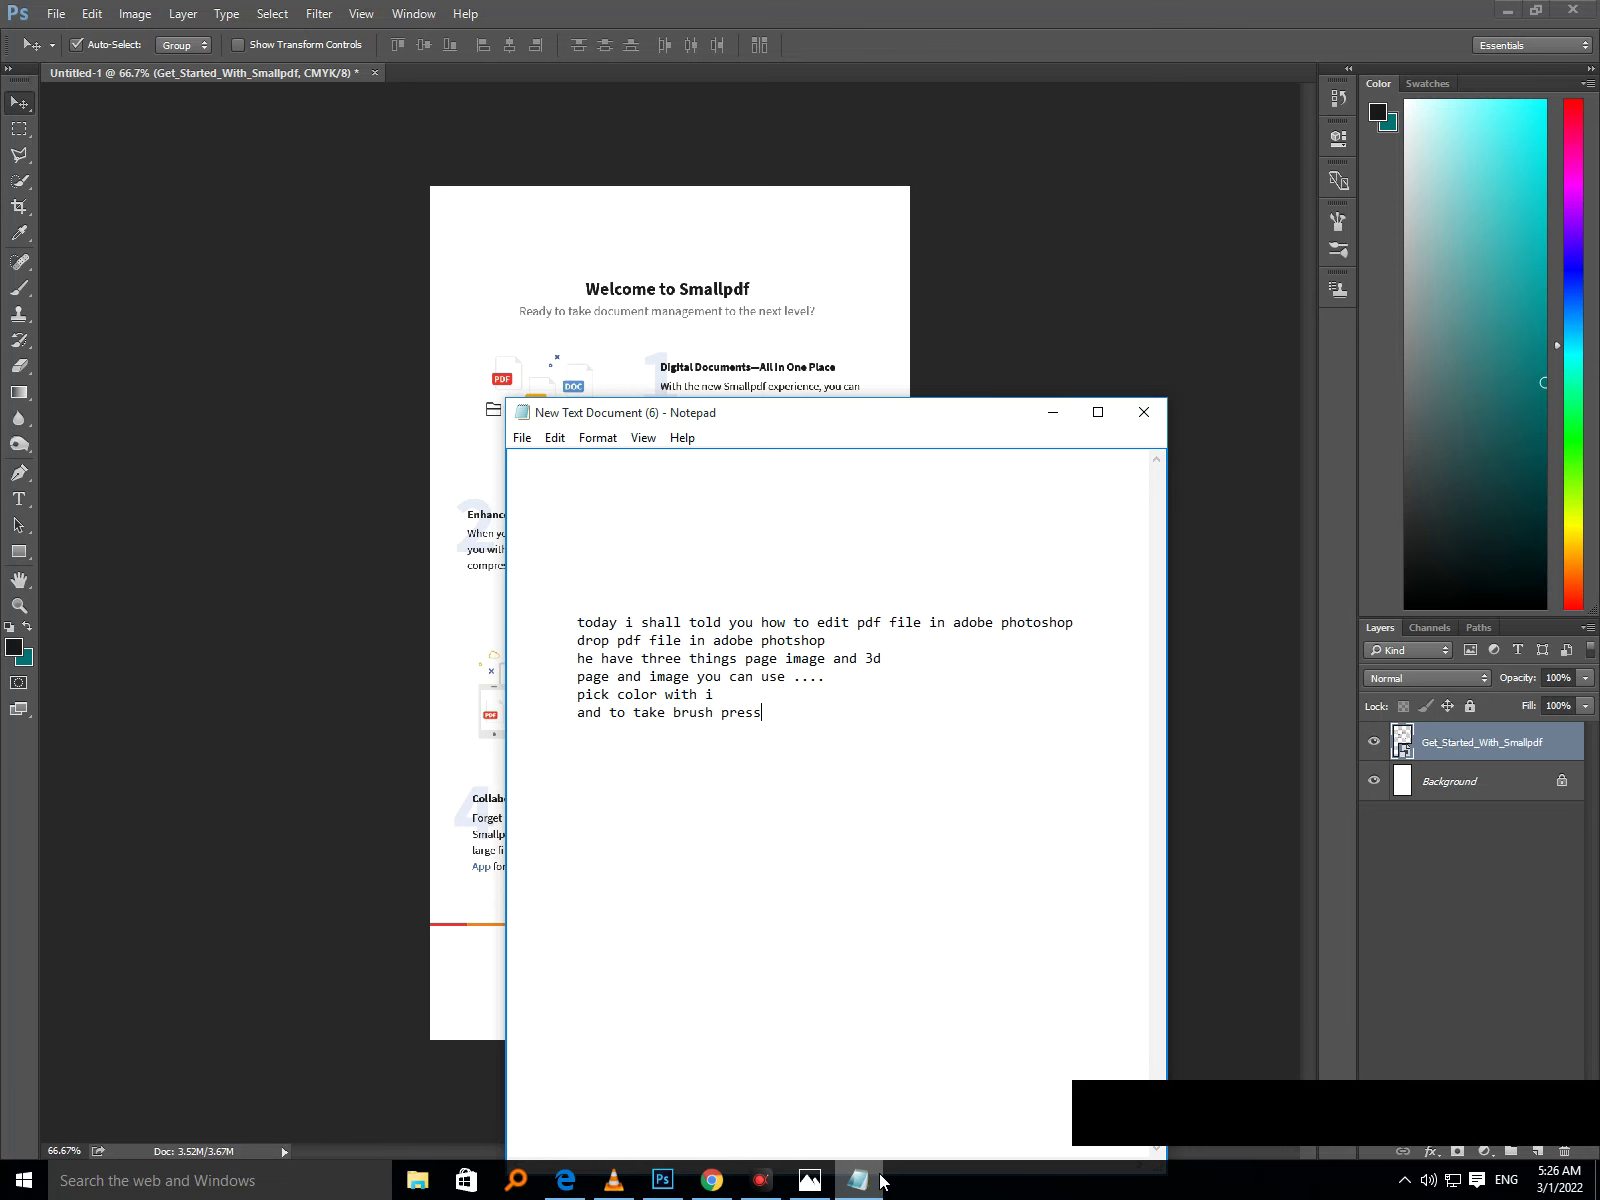
{"action": "type", "text": " b"}
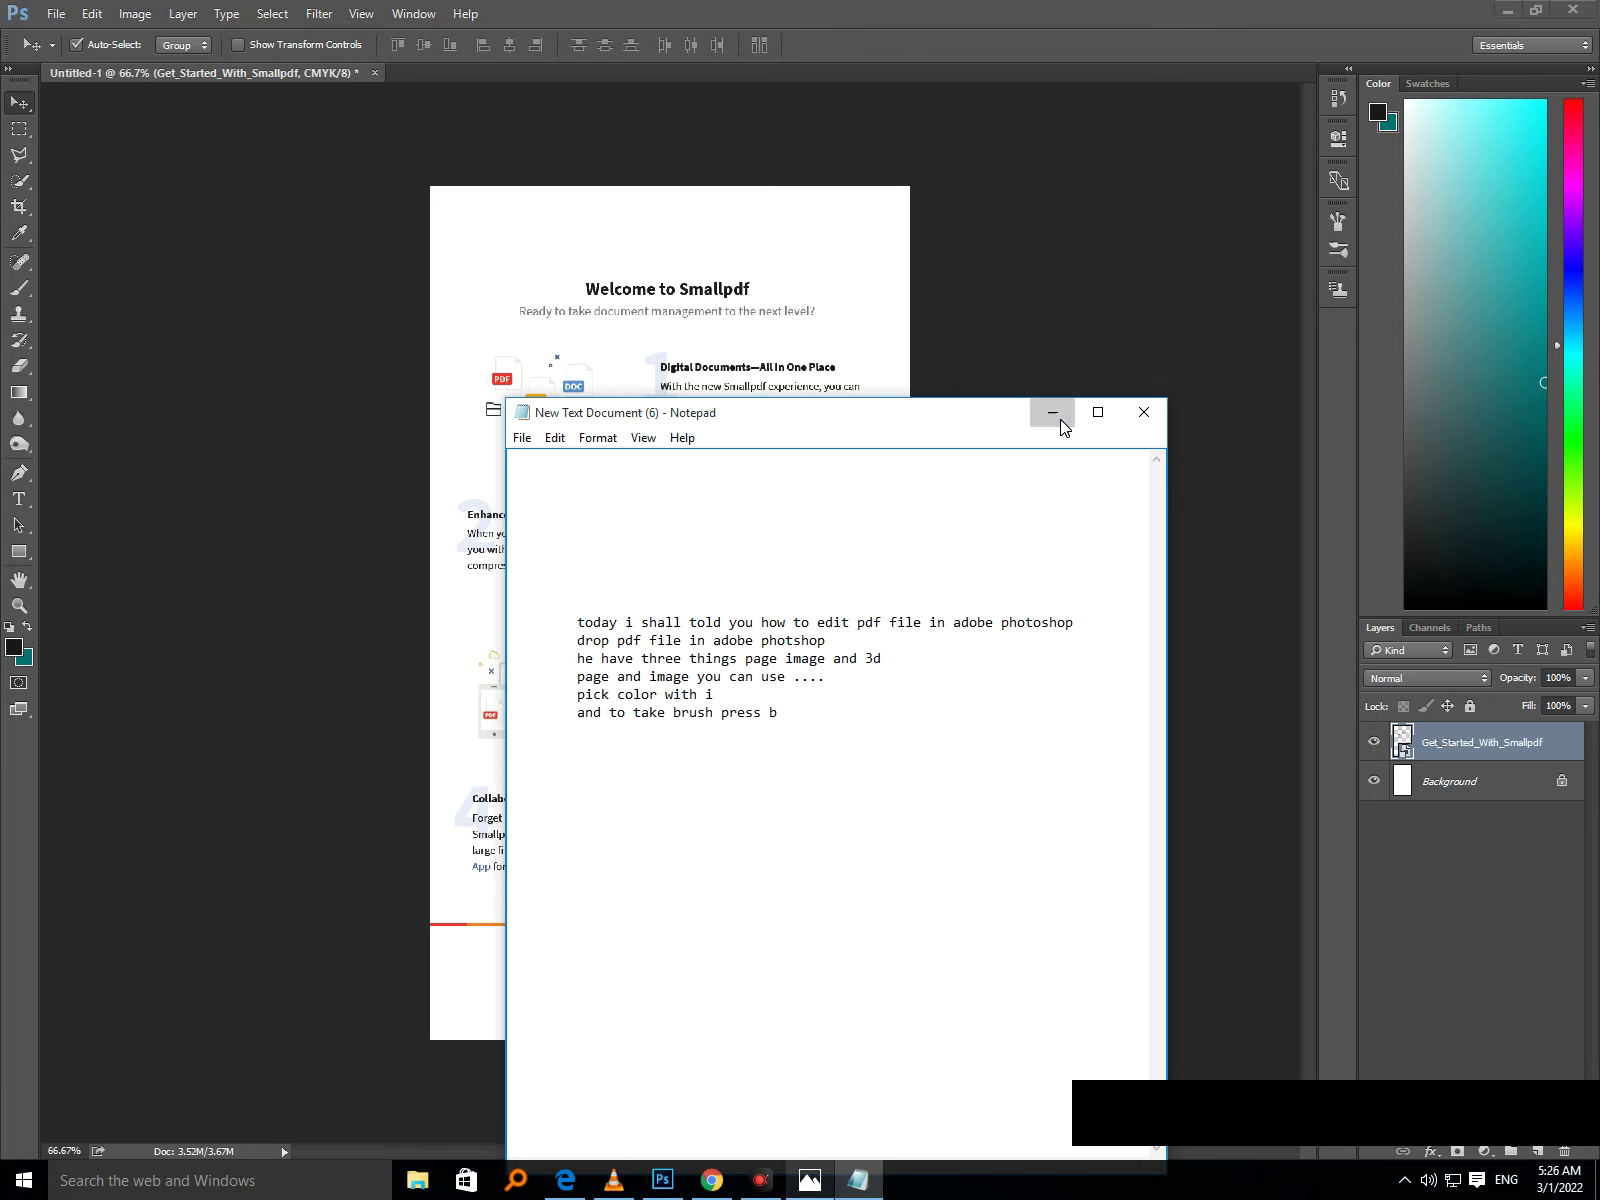
Sample white from the page with the eyedropper (I), take the Brush (B) and rasterize the PDF layer.
{"action": "left_click", "coordinate": [1052, 413]}
{"action": "key", "text": "i"}
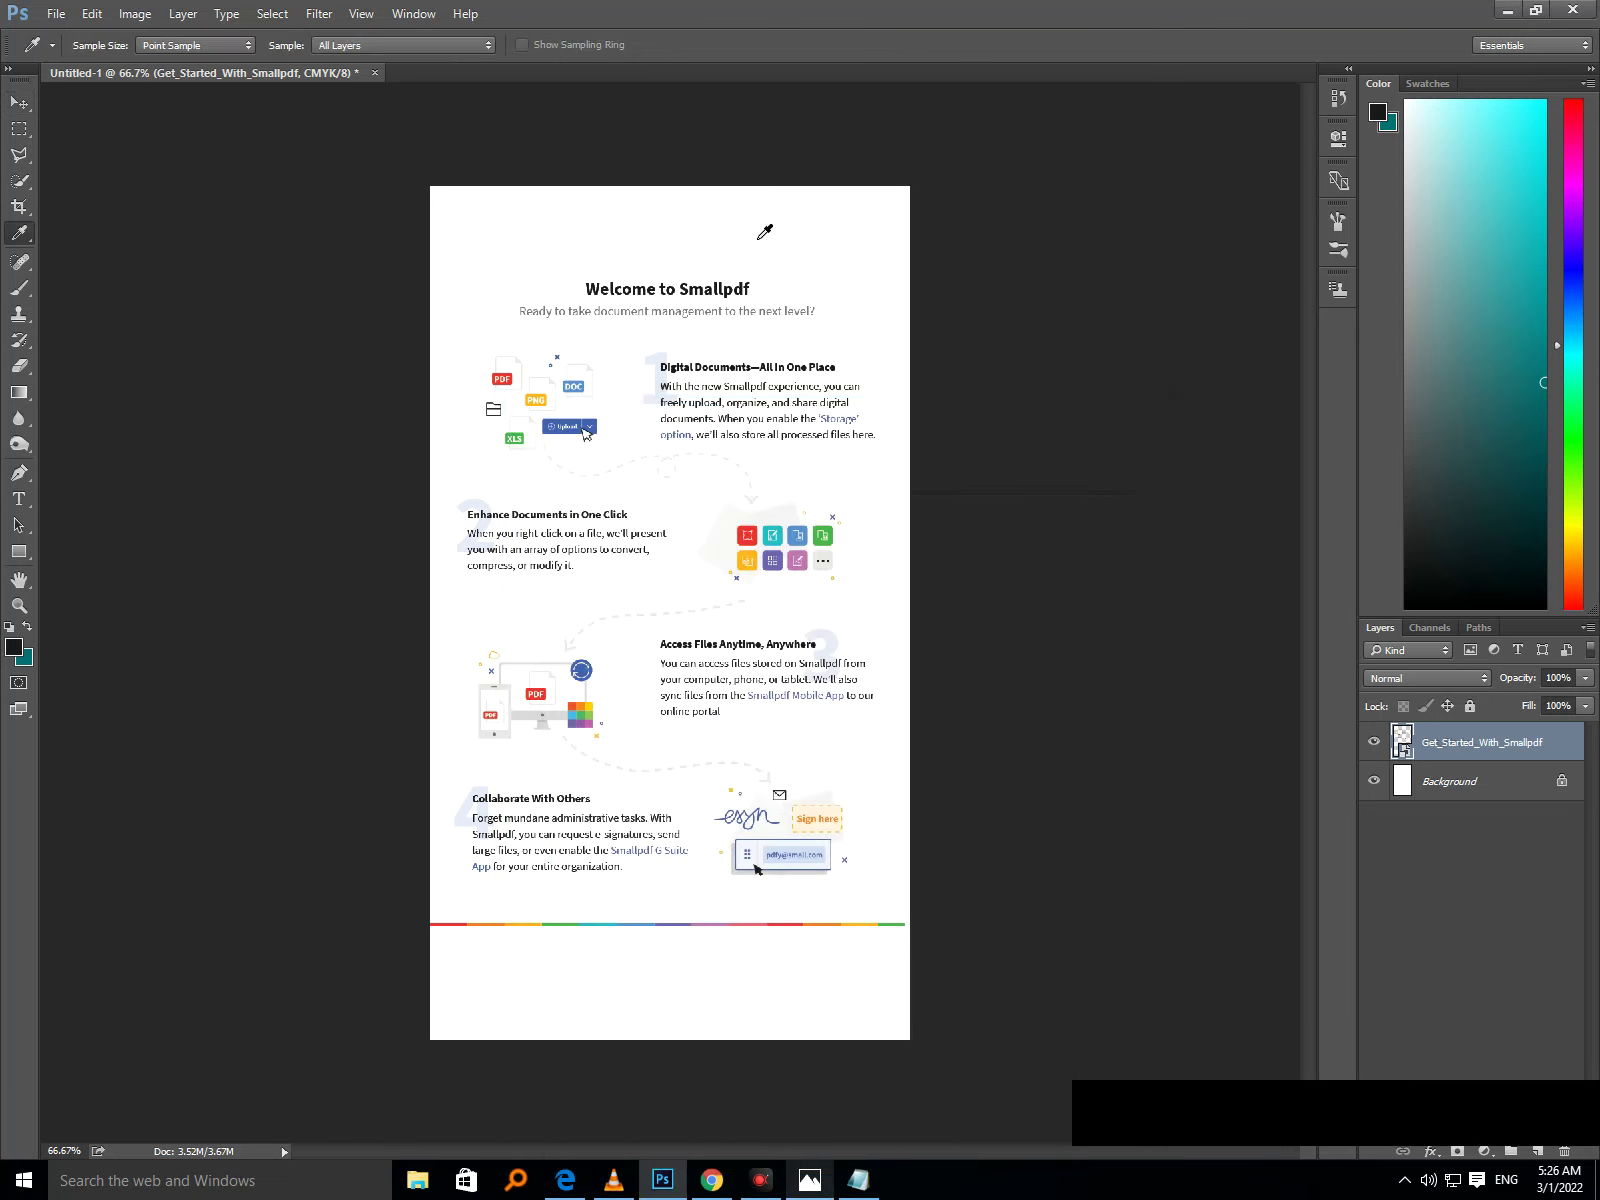
{"action": "left_click", "coordinate": [755, 240]}
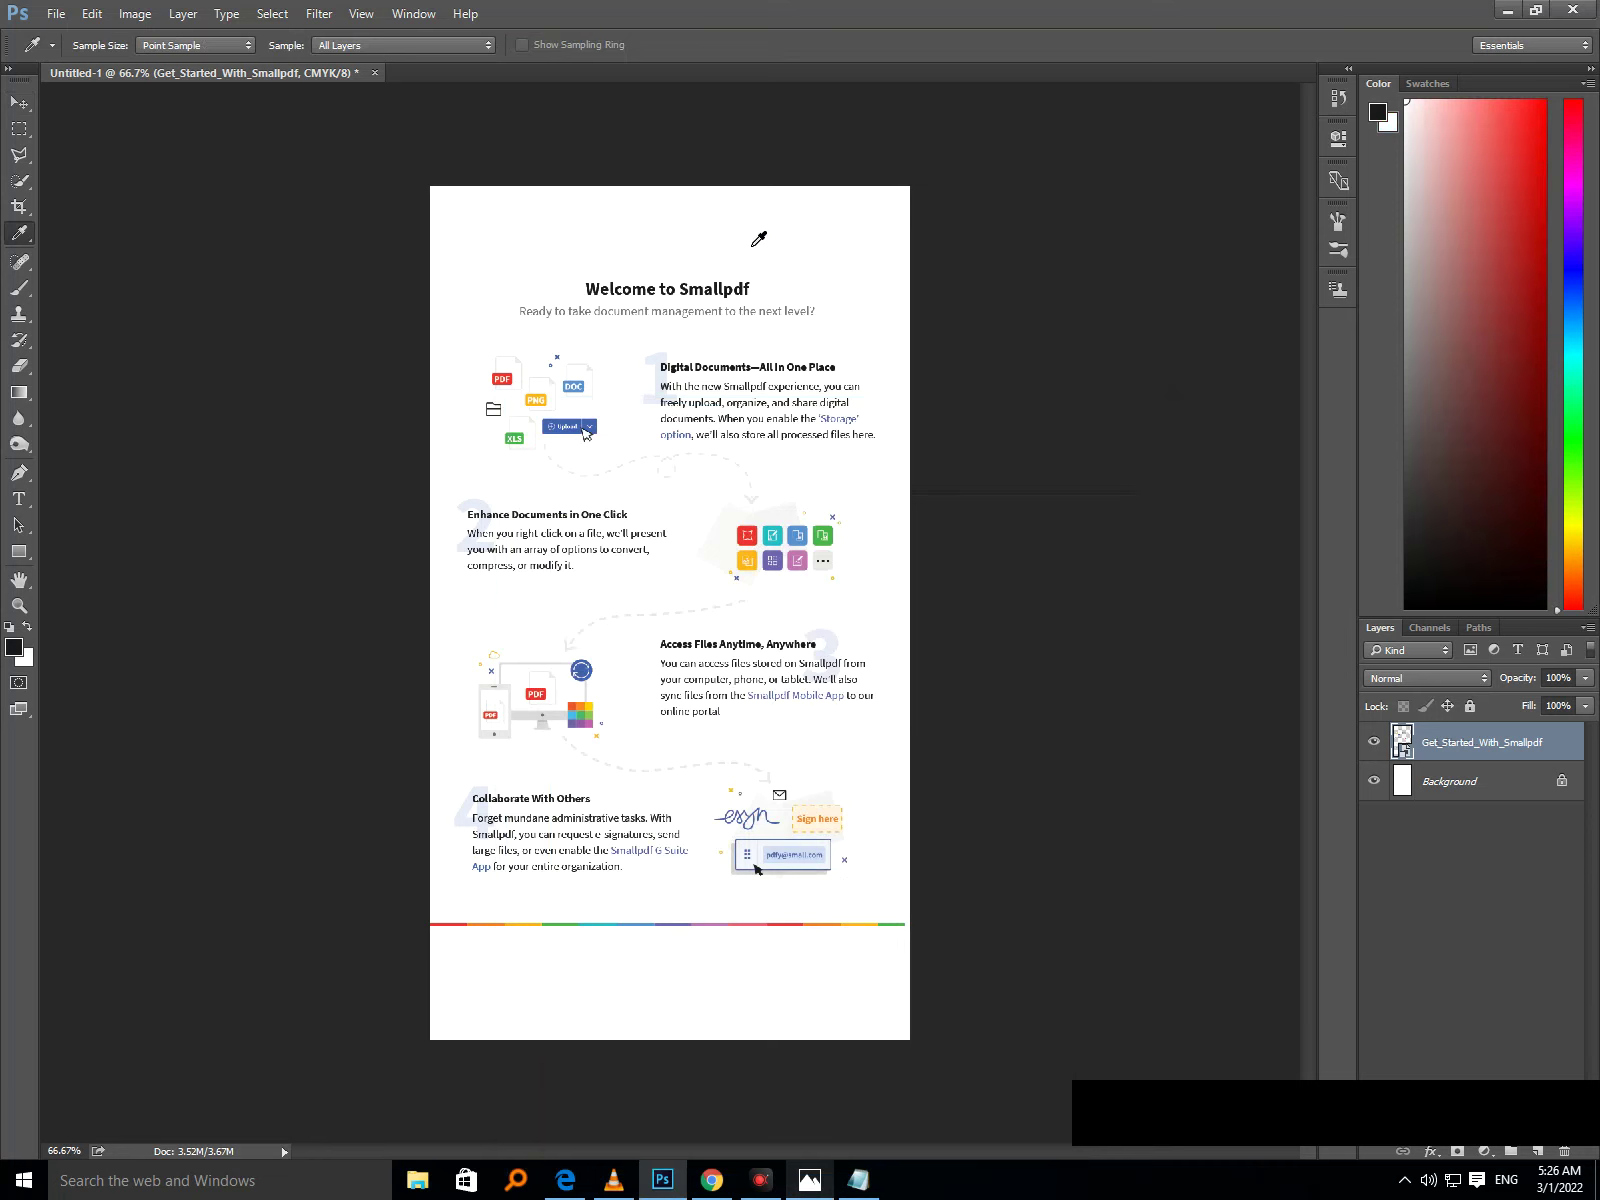
{"action": "key", "text": "b"}
{"action": "left_click", "coordinate": [717, 316]}
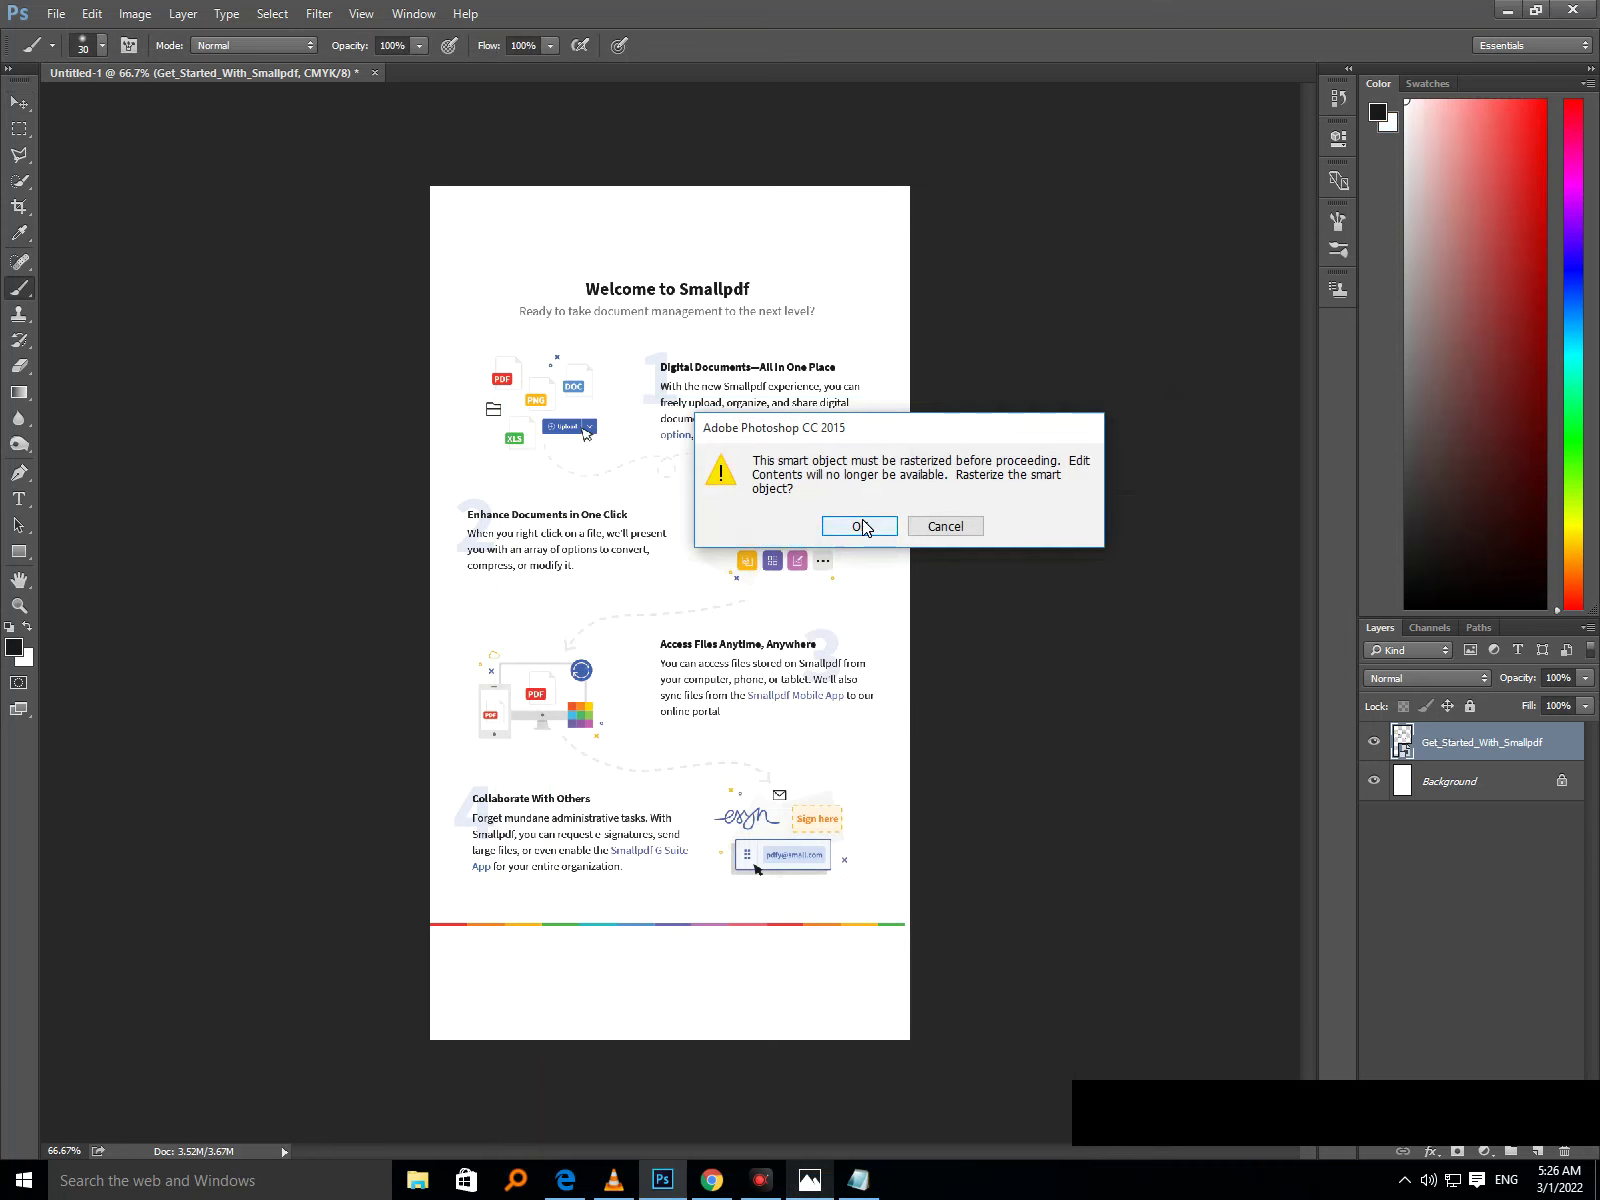
{"action": "left_click", "coordinate": [862, 527]}
Paint out the 'Welcome to Smallpdf' title in white, undoing stray strokes.
{"action": "left_click", "coordinate": [858, 1180]}
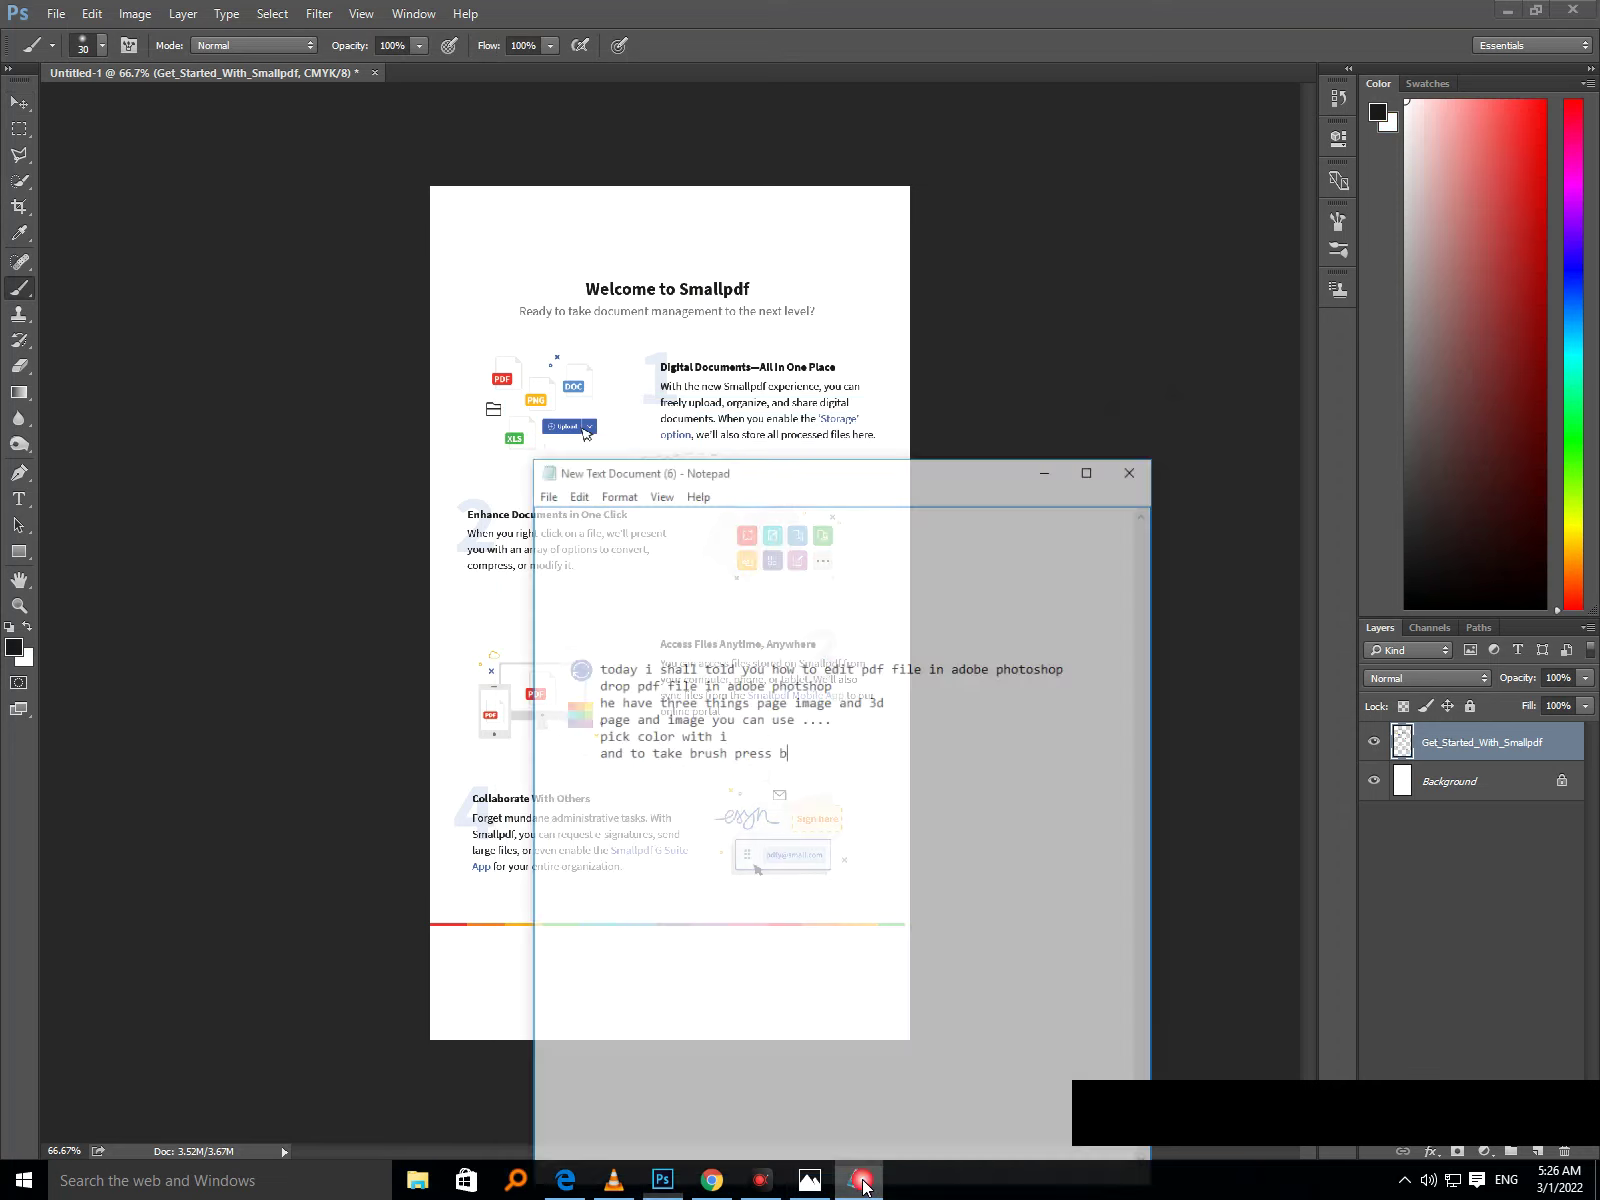
{"action": "left_click", "coordinate": [1047, 412]}
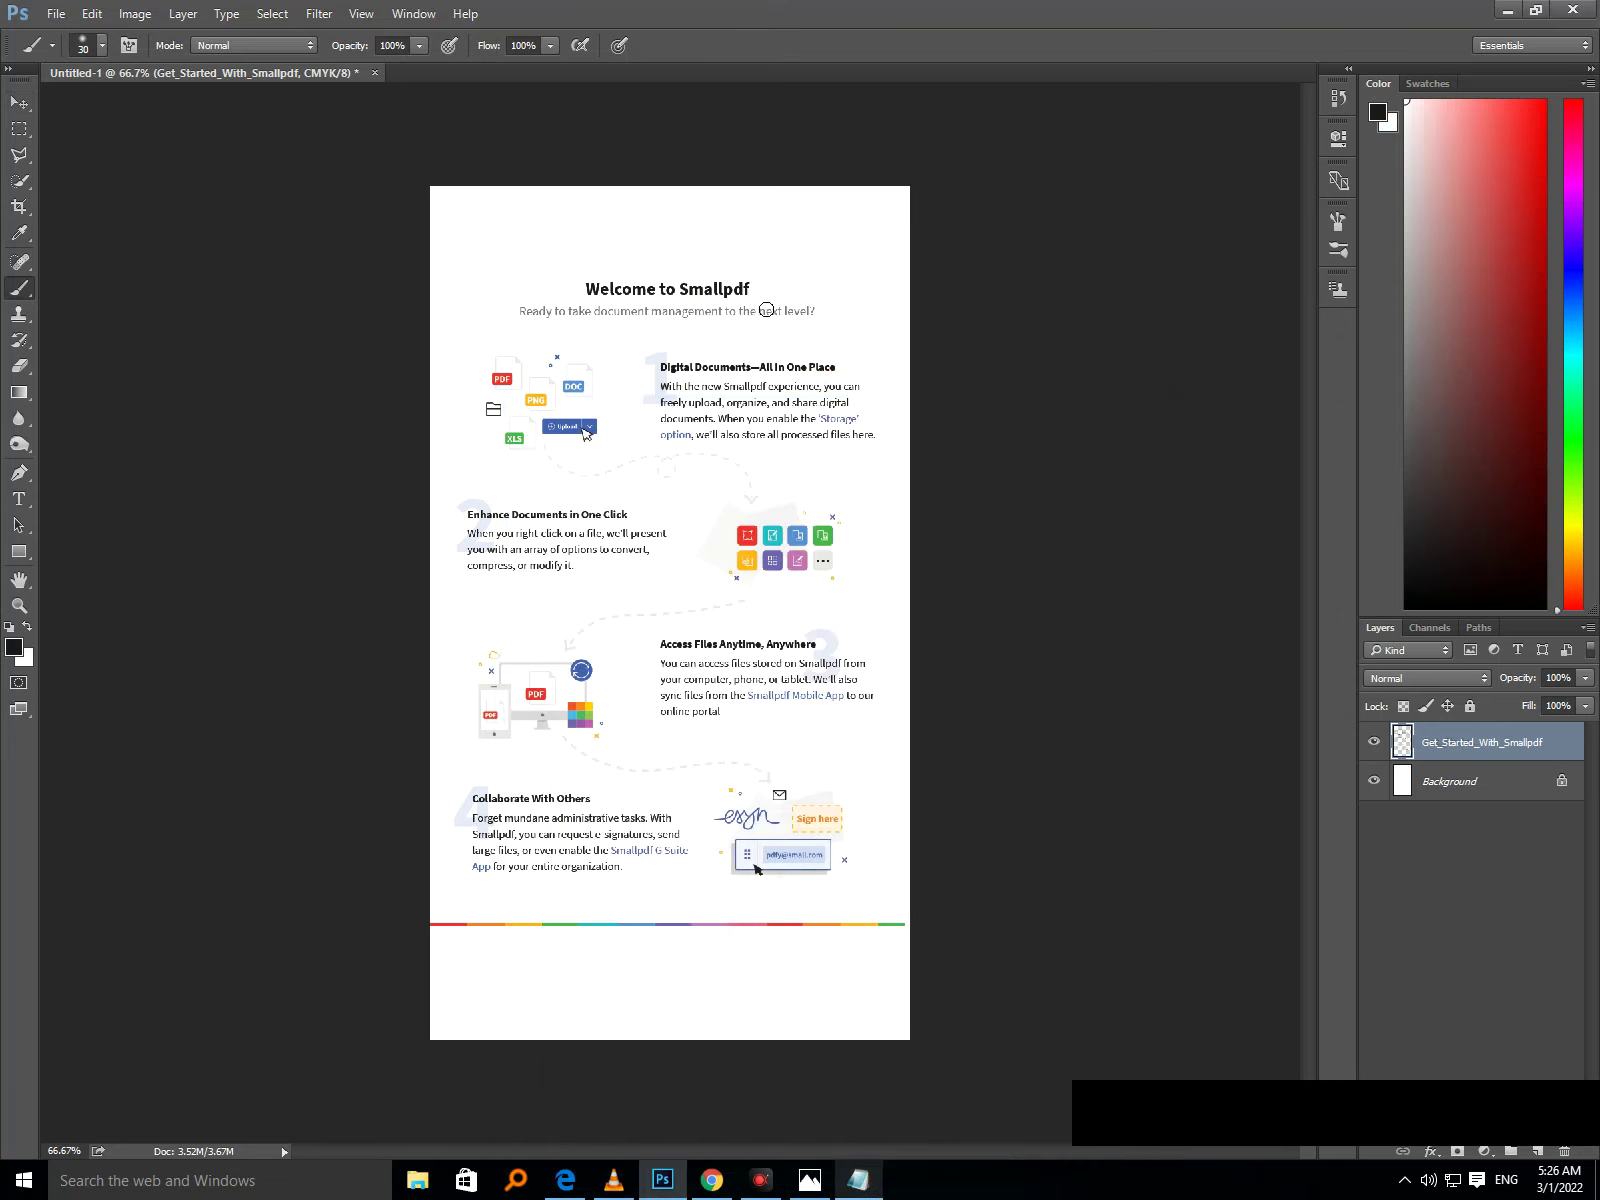
{"action": "left_click_drag", "start_coordinate": [752, 289], "coordinate": [681, 292]}
{"action": "key", "text": "ctrl+z"}
{"action": "left_click", "coordinate": [28, 627]}
{"action": "mouse_move", "coordinate": [751, 294]}
{"action": "left_mouse_down"}
{"action": "mouse_move", "coordinate": [560, 300]}
{"action": "mouse_move", "coordinate": [722, 301]}
{"action": "left_mouse_up"}
{"action": "key", "text": "ctrl+z"}
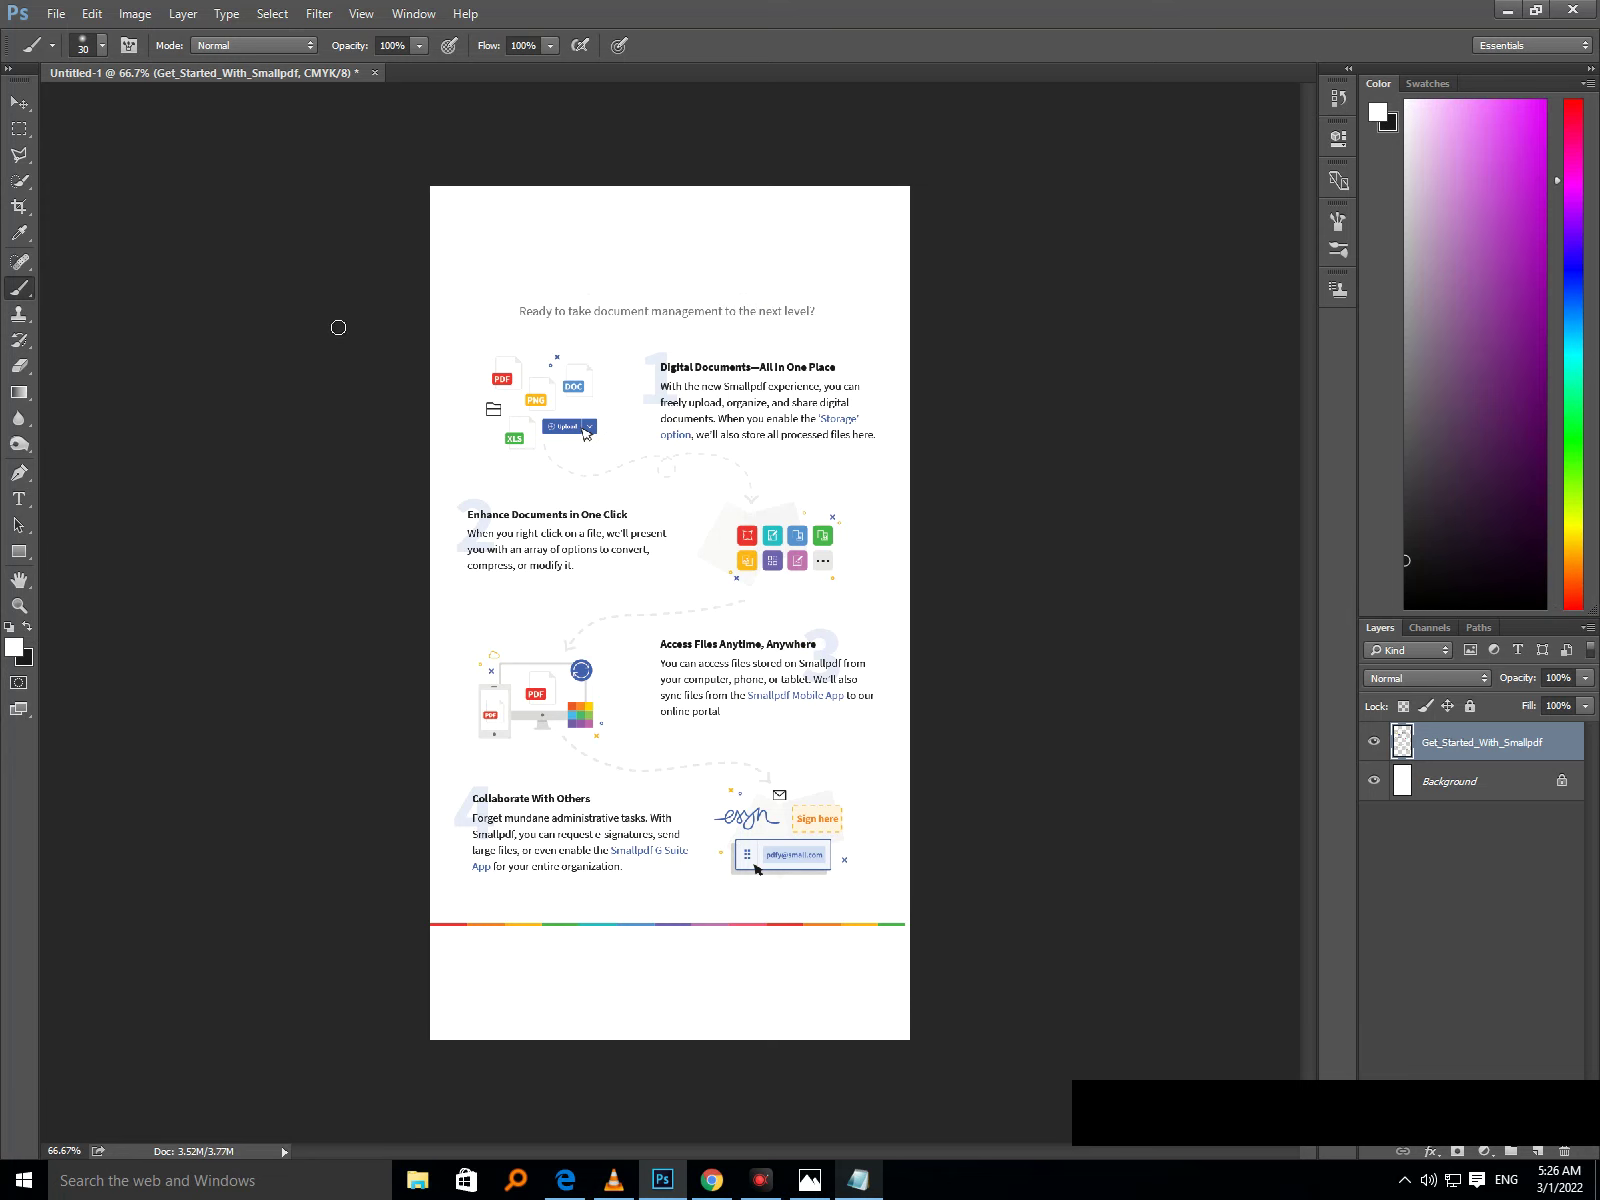
Add a 'Click T for Text' line to the notes and select the Type tool.
{"action": "left_click", "coordinate": [868, 1181]}
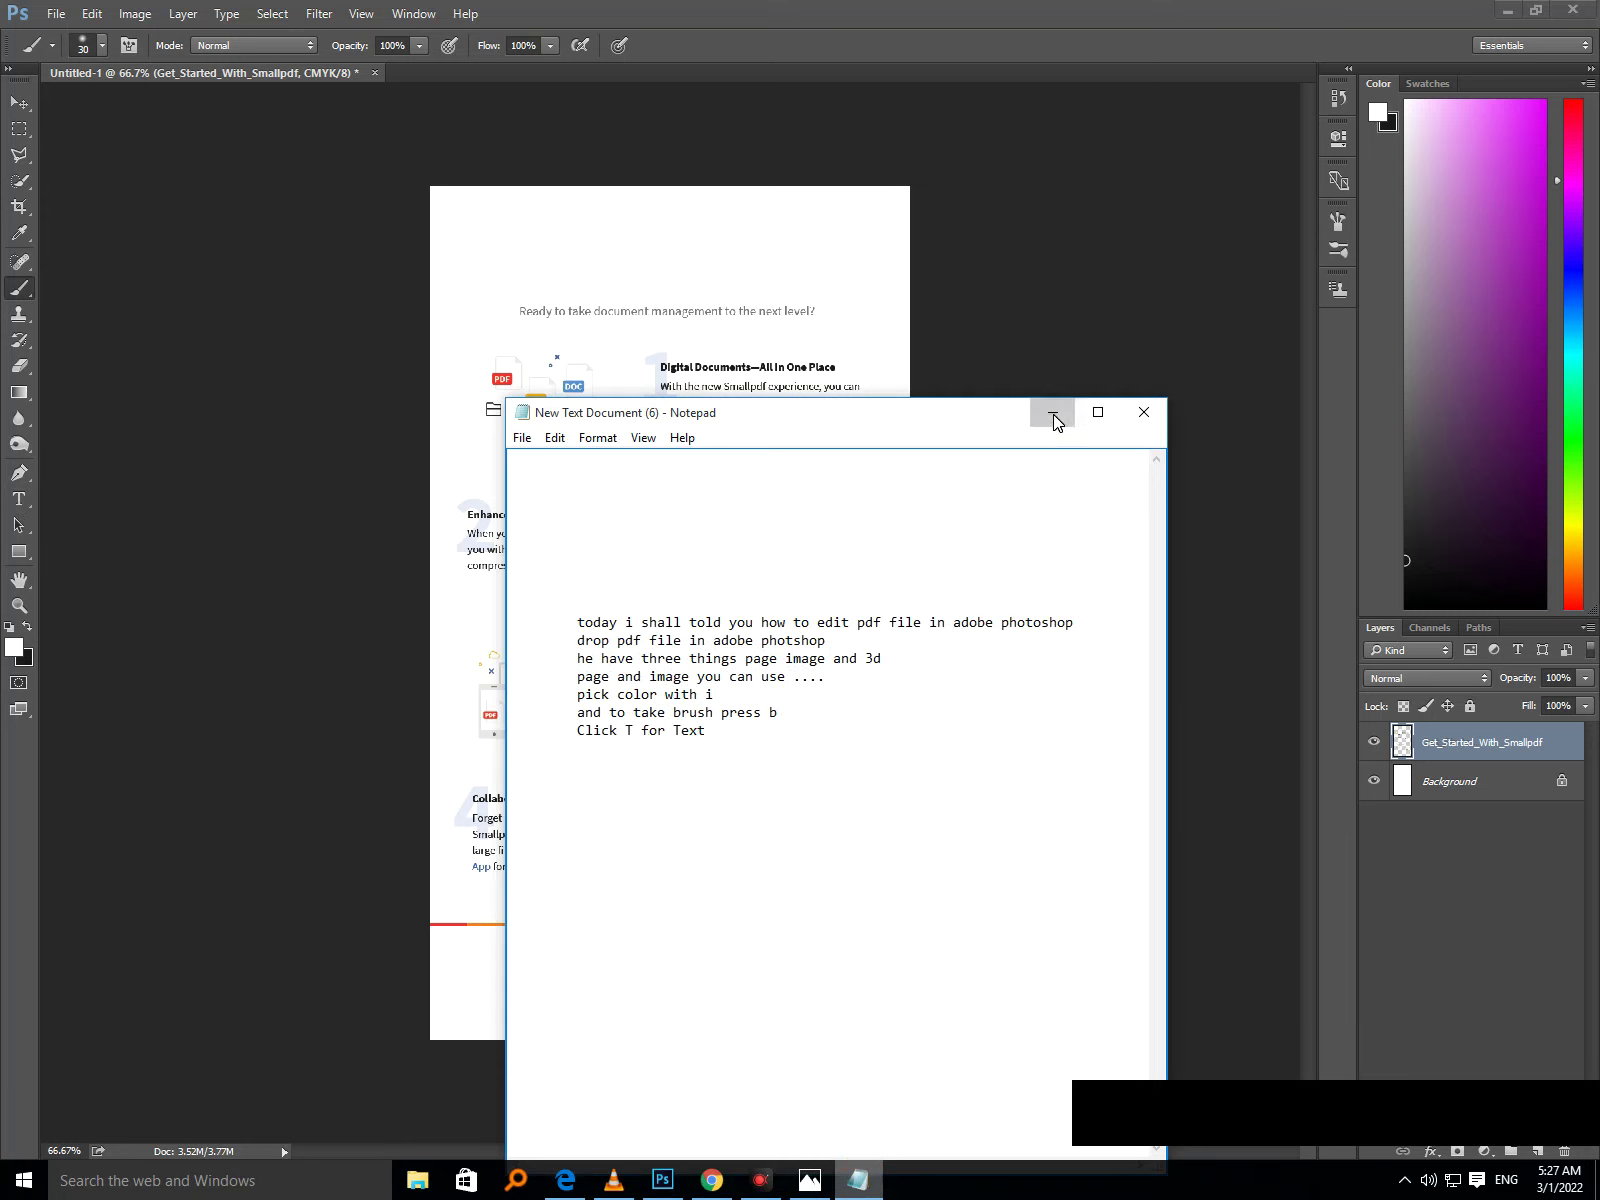
{"action": "left_click", "coordinate": [1052, 412]}
{"action": "left_click", "coordinate": [22, 502]}
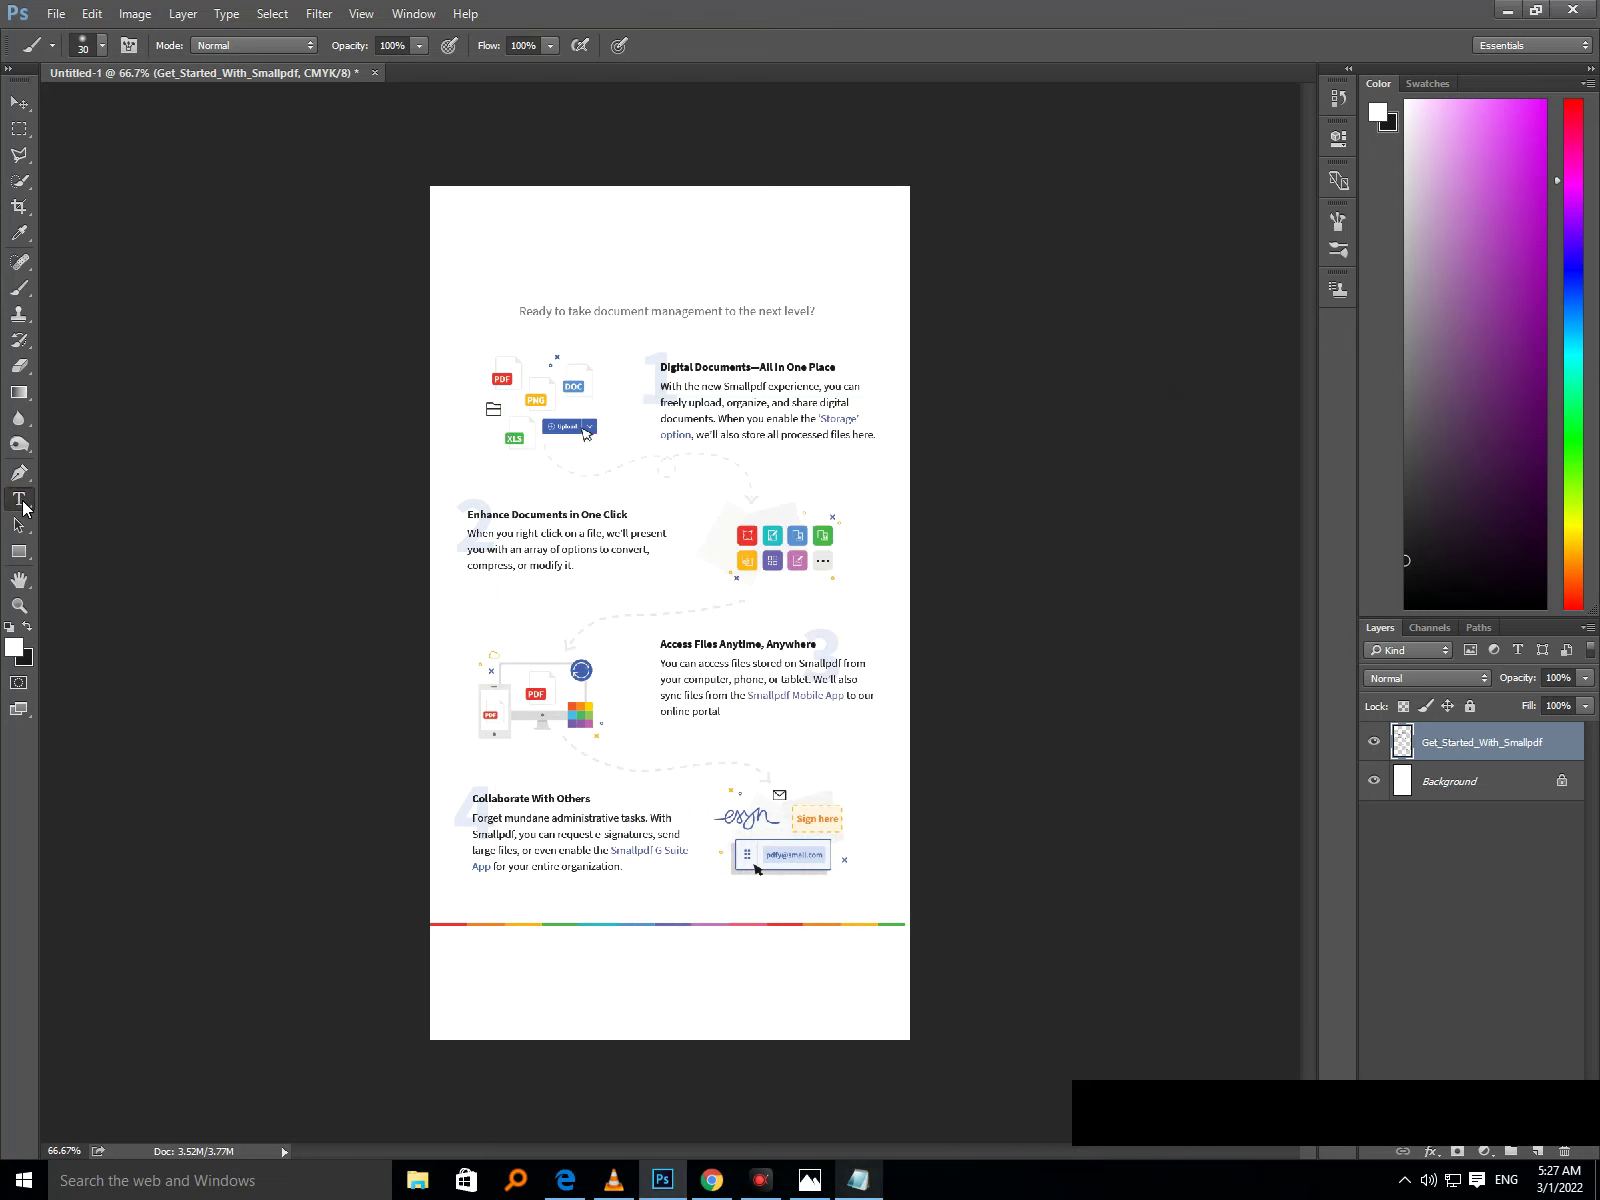
Type 'Wellcome' above the subtitle and colour it black.
{"action": "left_click", "coordinate": [581, 297]}
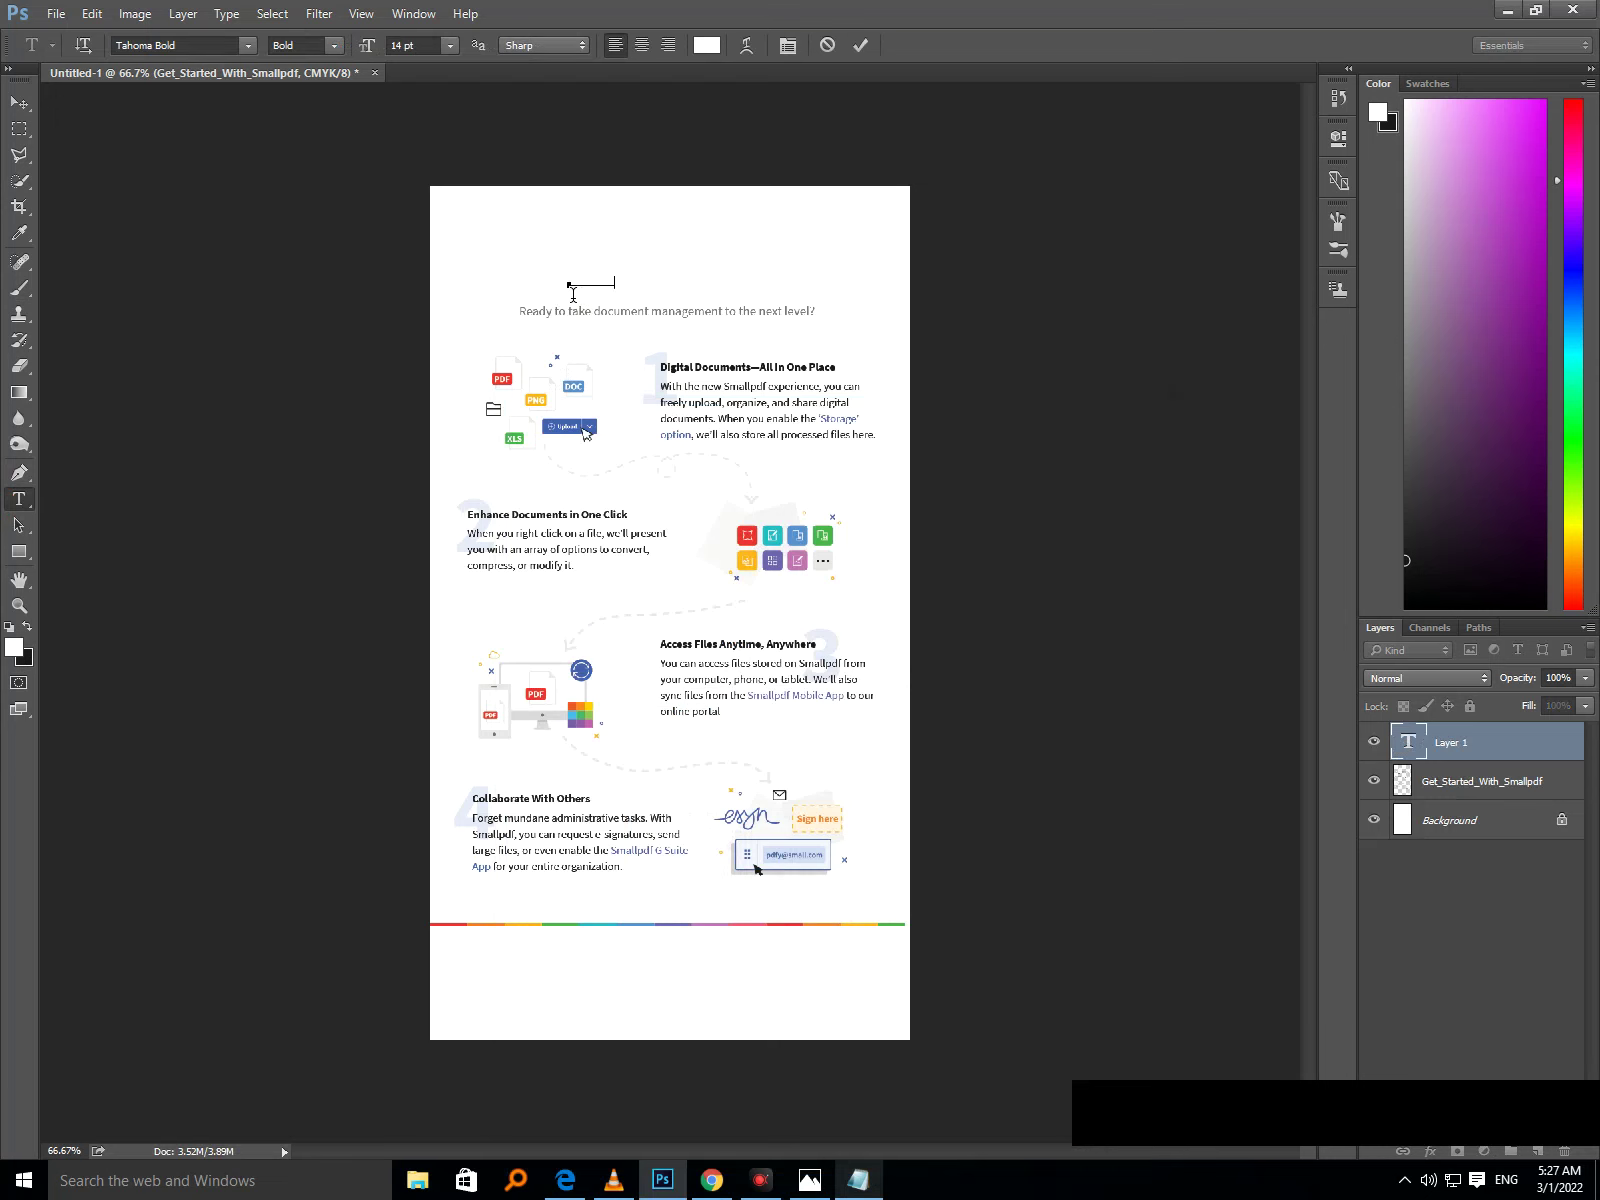
{"action": "key", "text": "shift+Left"}
{"action": "key", "text": "shift+Left"}
{"action": "key", "text": "shift+Left"}
{"action": "left_click", "coordinate": [706, 45]}
{"action": "left_click", "coordinate": [926, 657]}
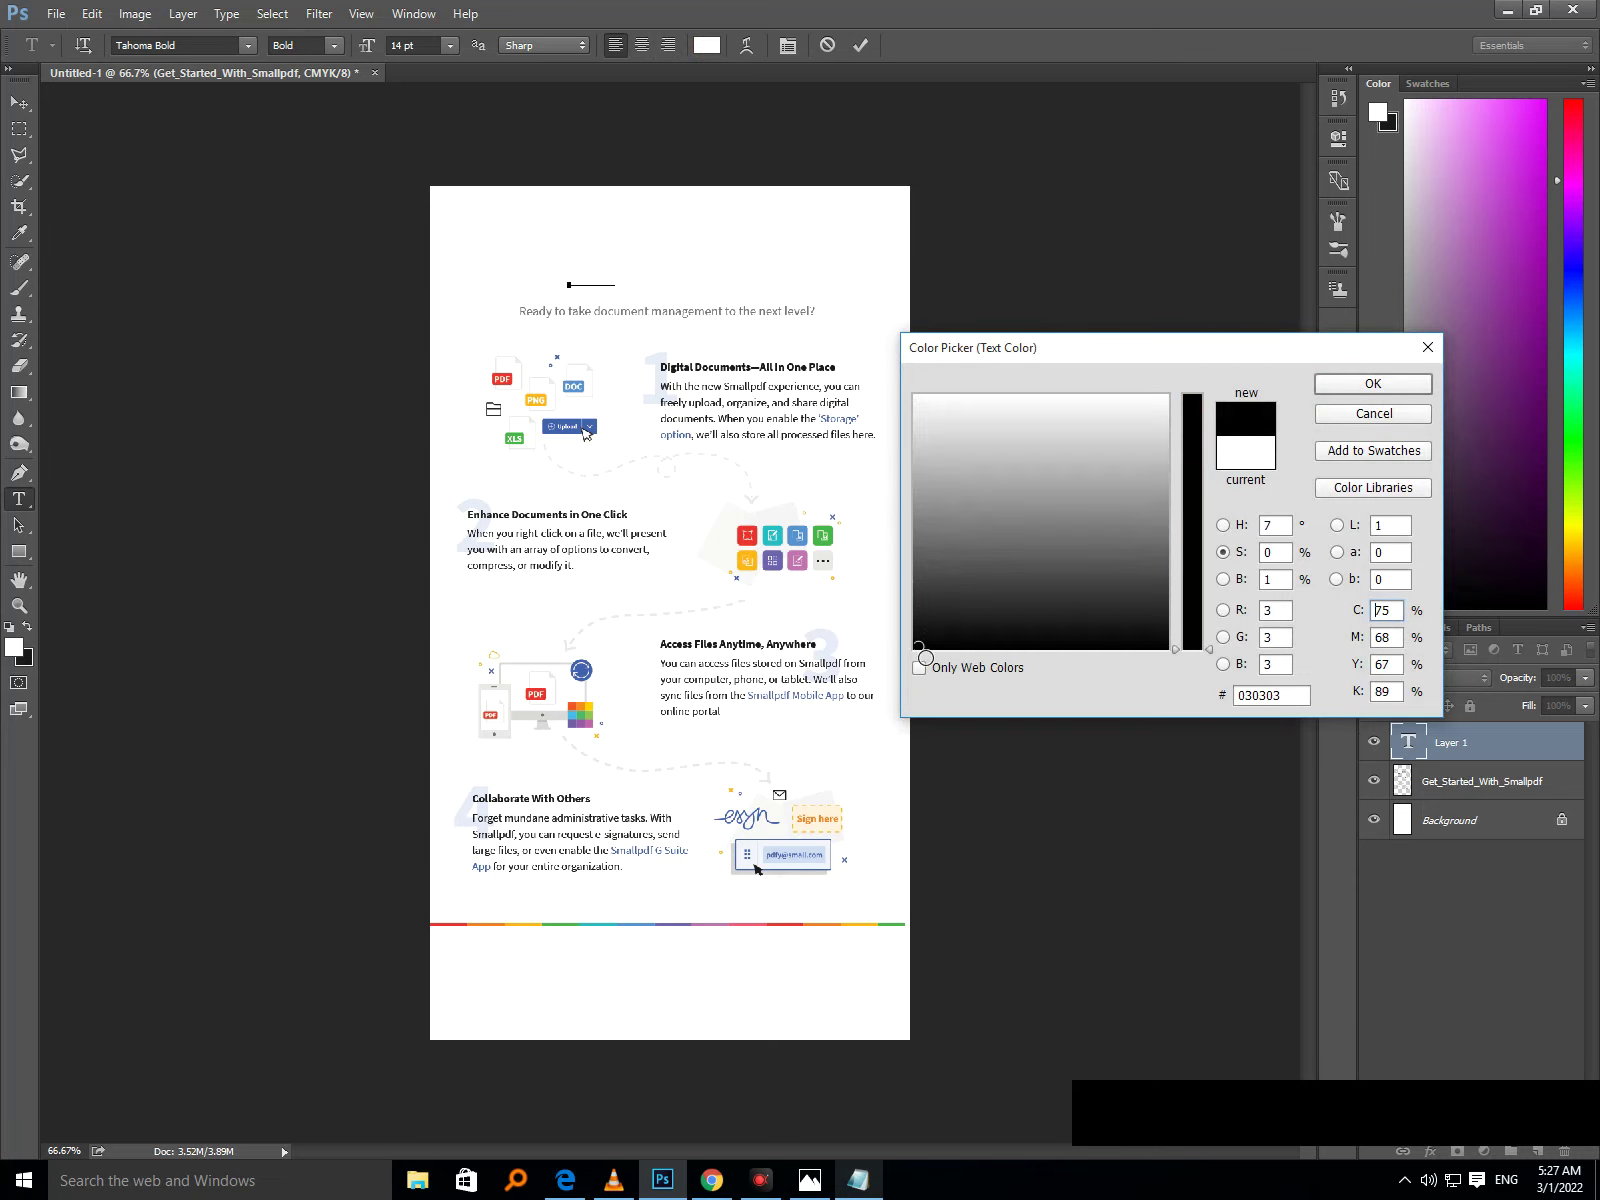
{"action": "left_click", "coordinate": [1336, 386]}
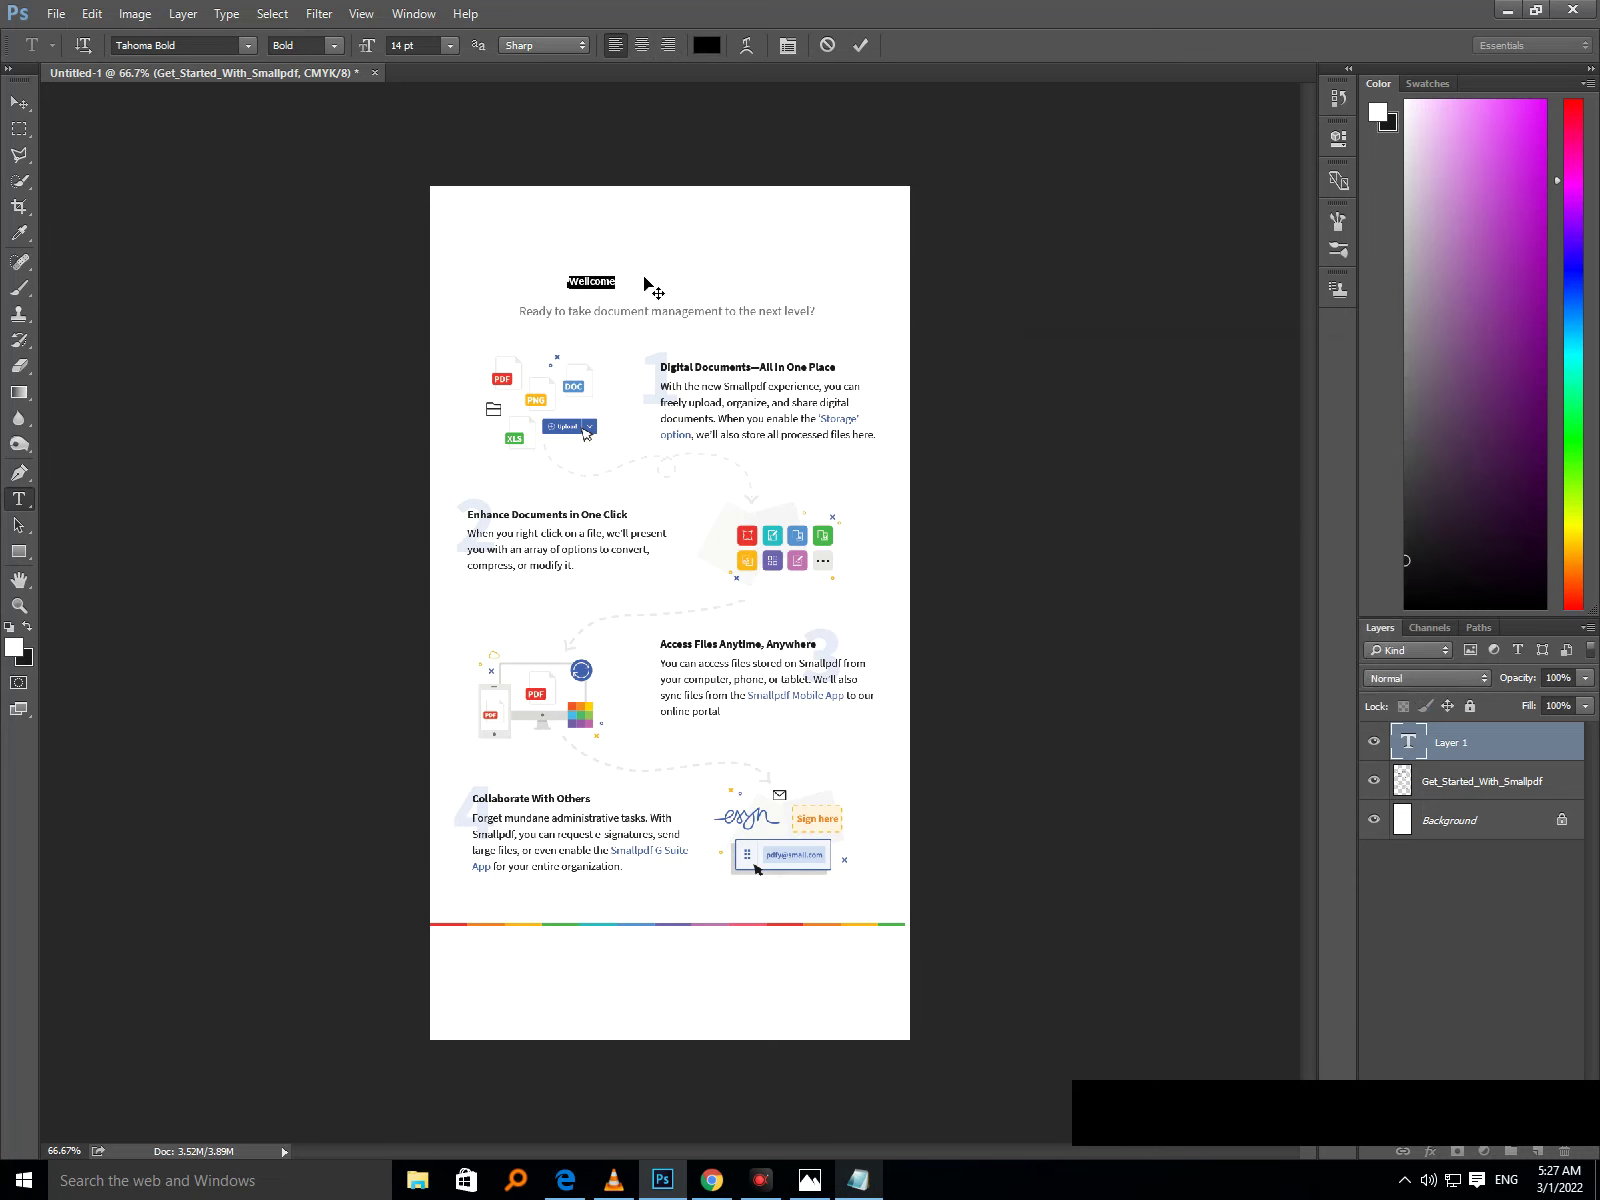
Add the line 'control + T to increase size of text' to the notes and hide Notepad.
{"action": "left_click", "coordinate": [860, 1180]}
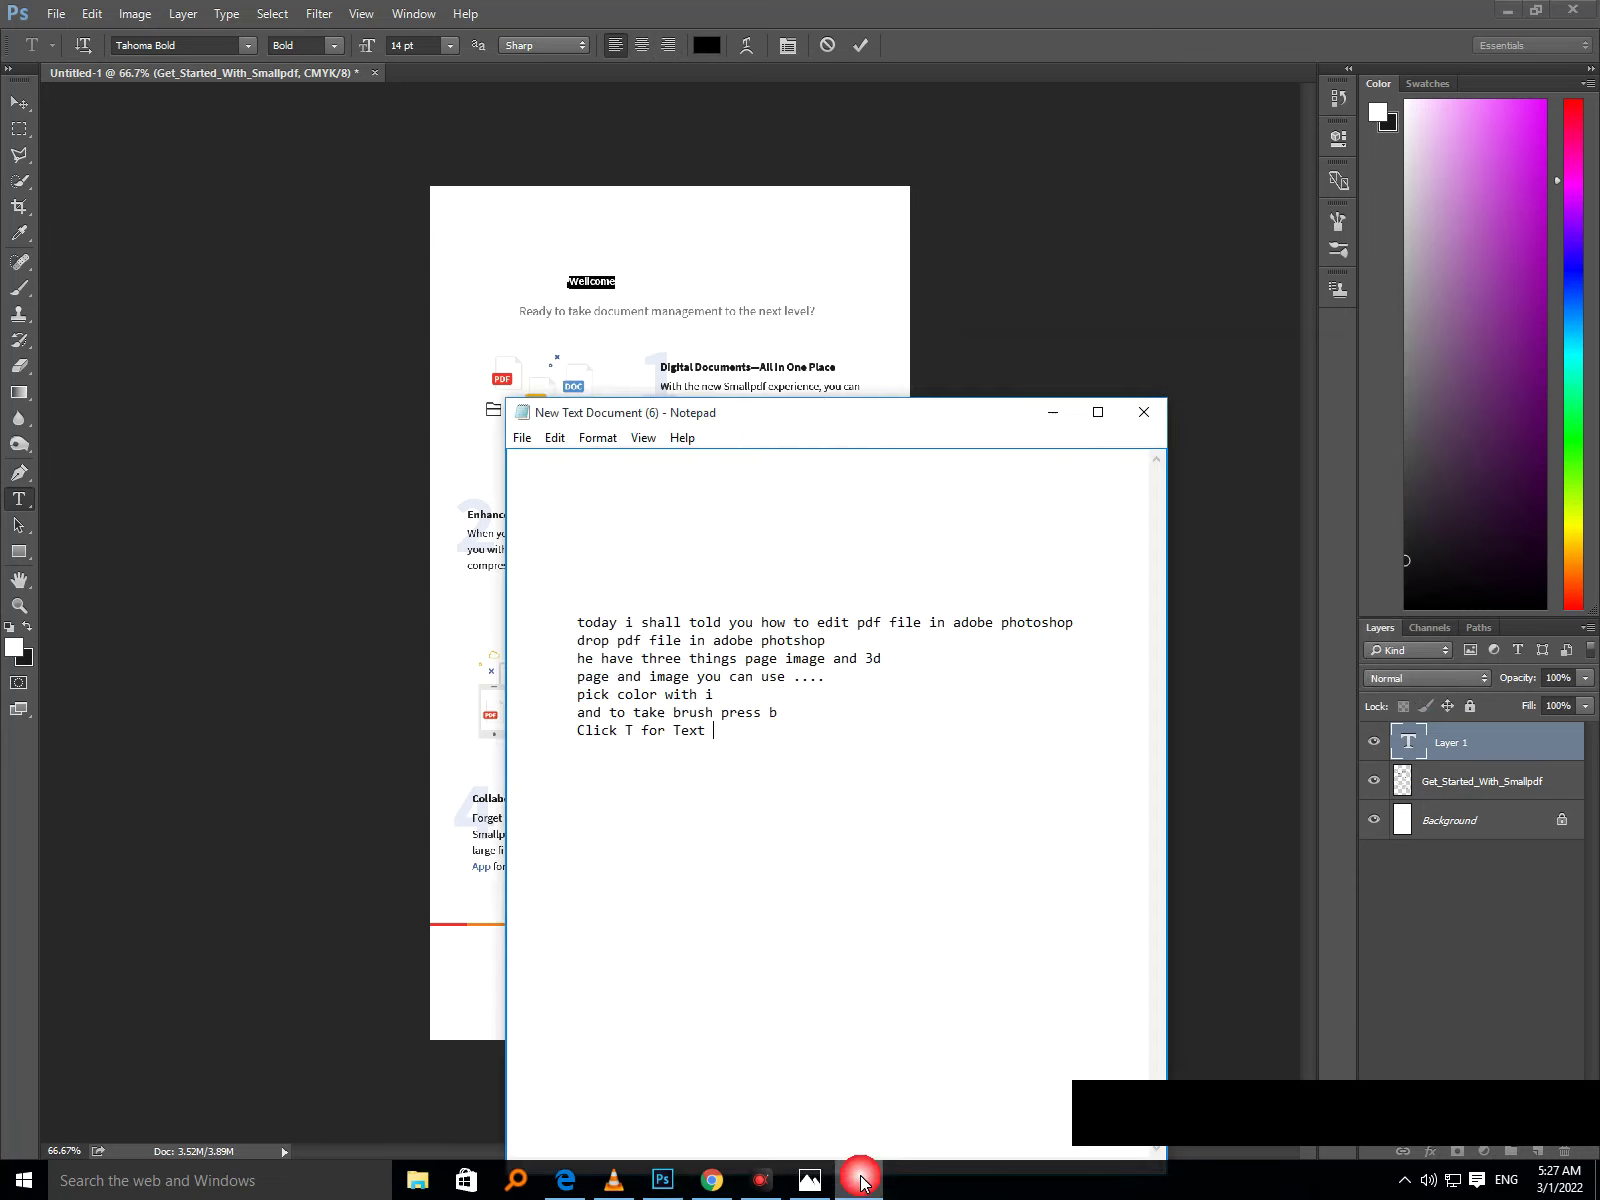
{"action": "type", "text": "cont"}
{"action": "type", "text": "rol +"}
{"action": "type", "text": "  T    to incre"}
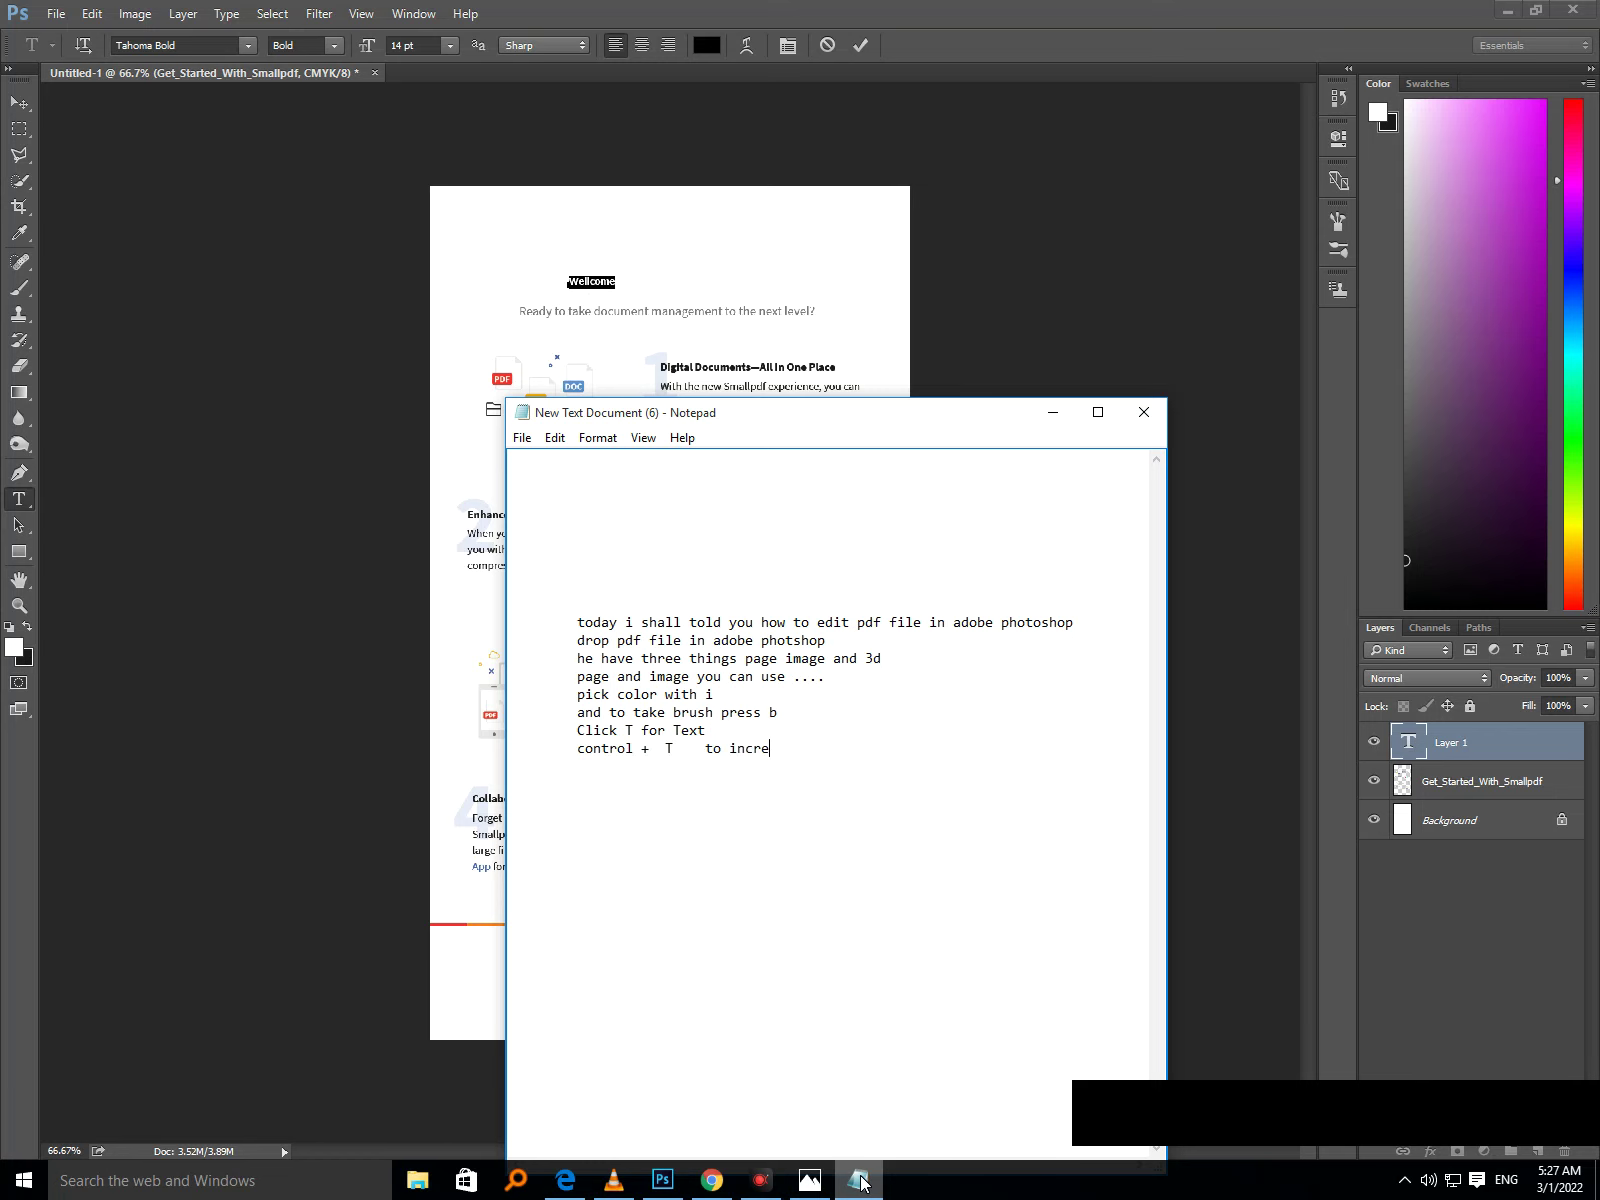
{"action": "type", "text": "ase size of "}
{"action": "type", "text": "text"}
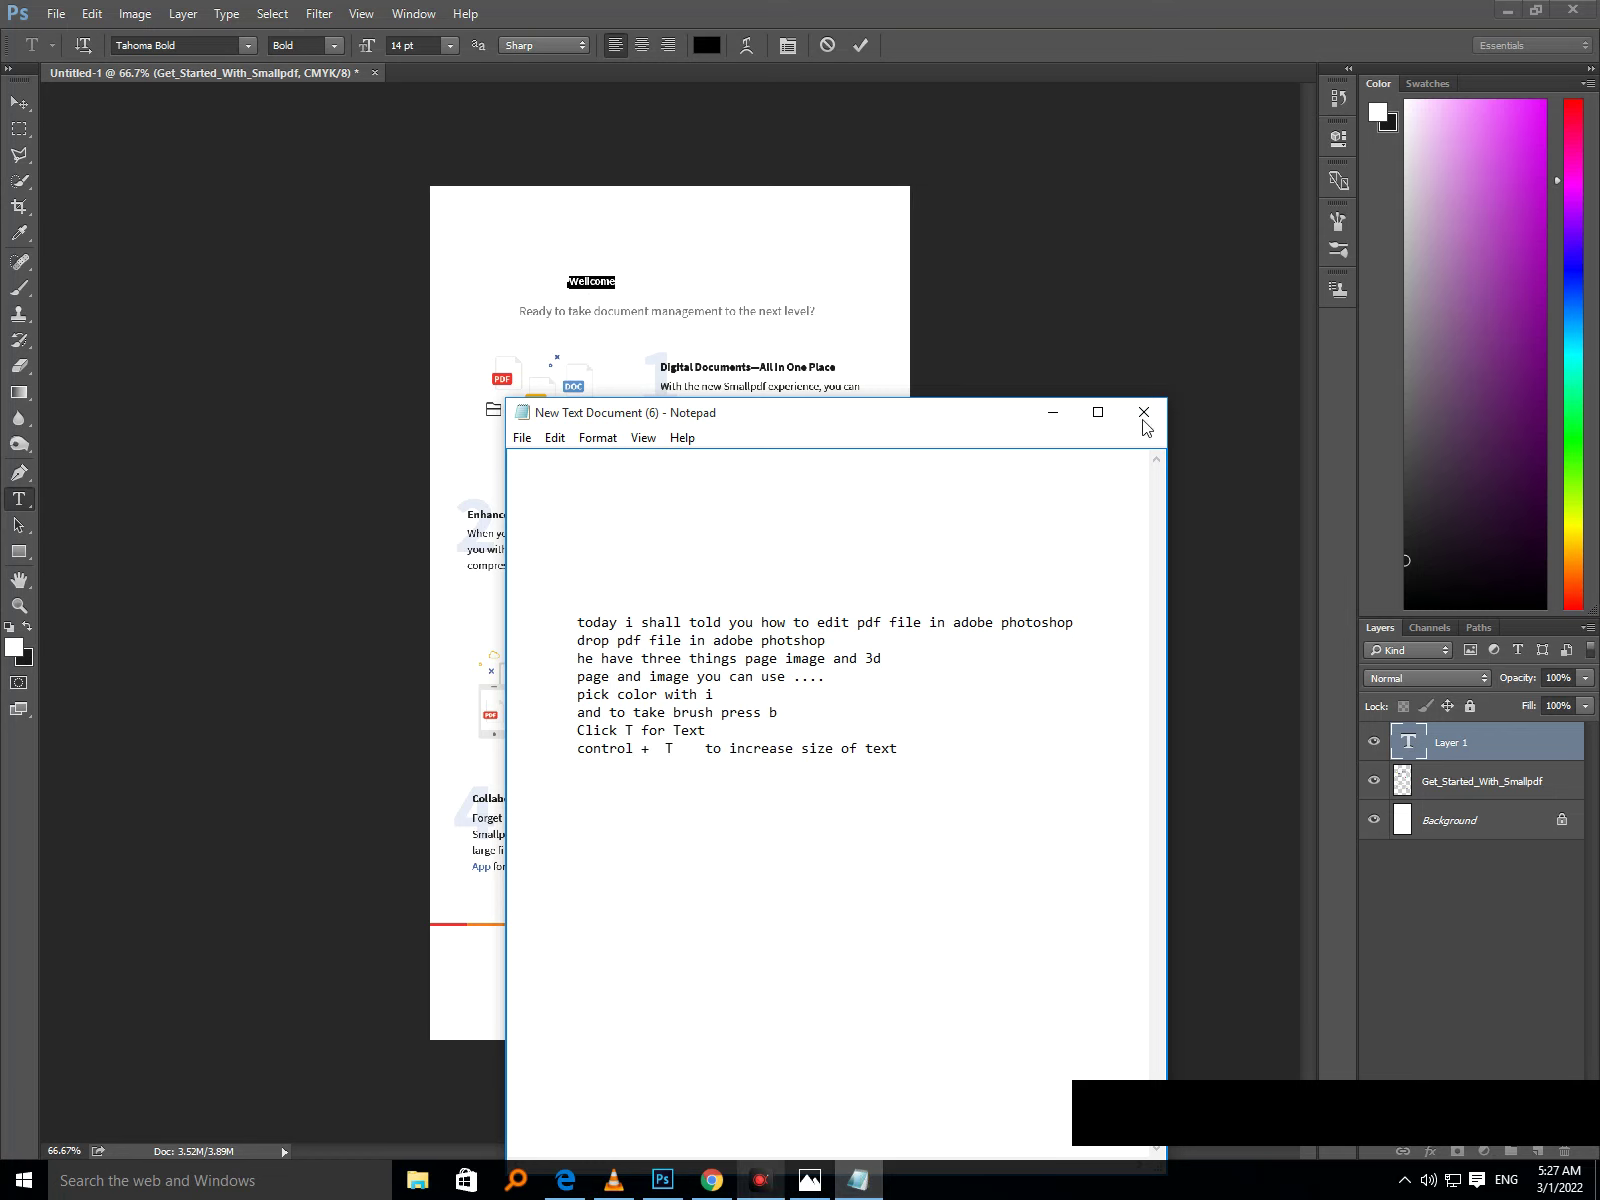
{"action": "left_click", "coordinate": [1050, 418]}
Commit the Wellcome text and scale the heading to over twice its size.
{"action": "key", "text": "ctrl+t"}
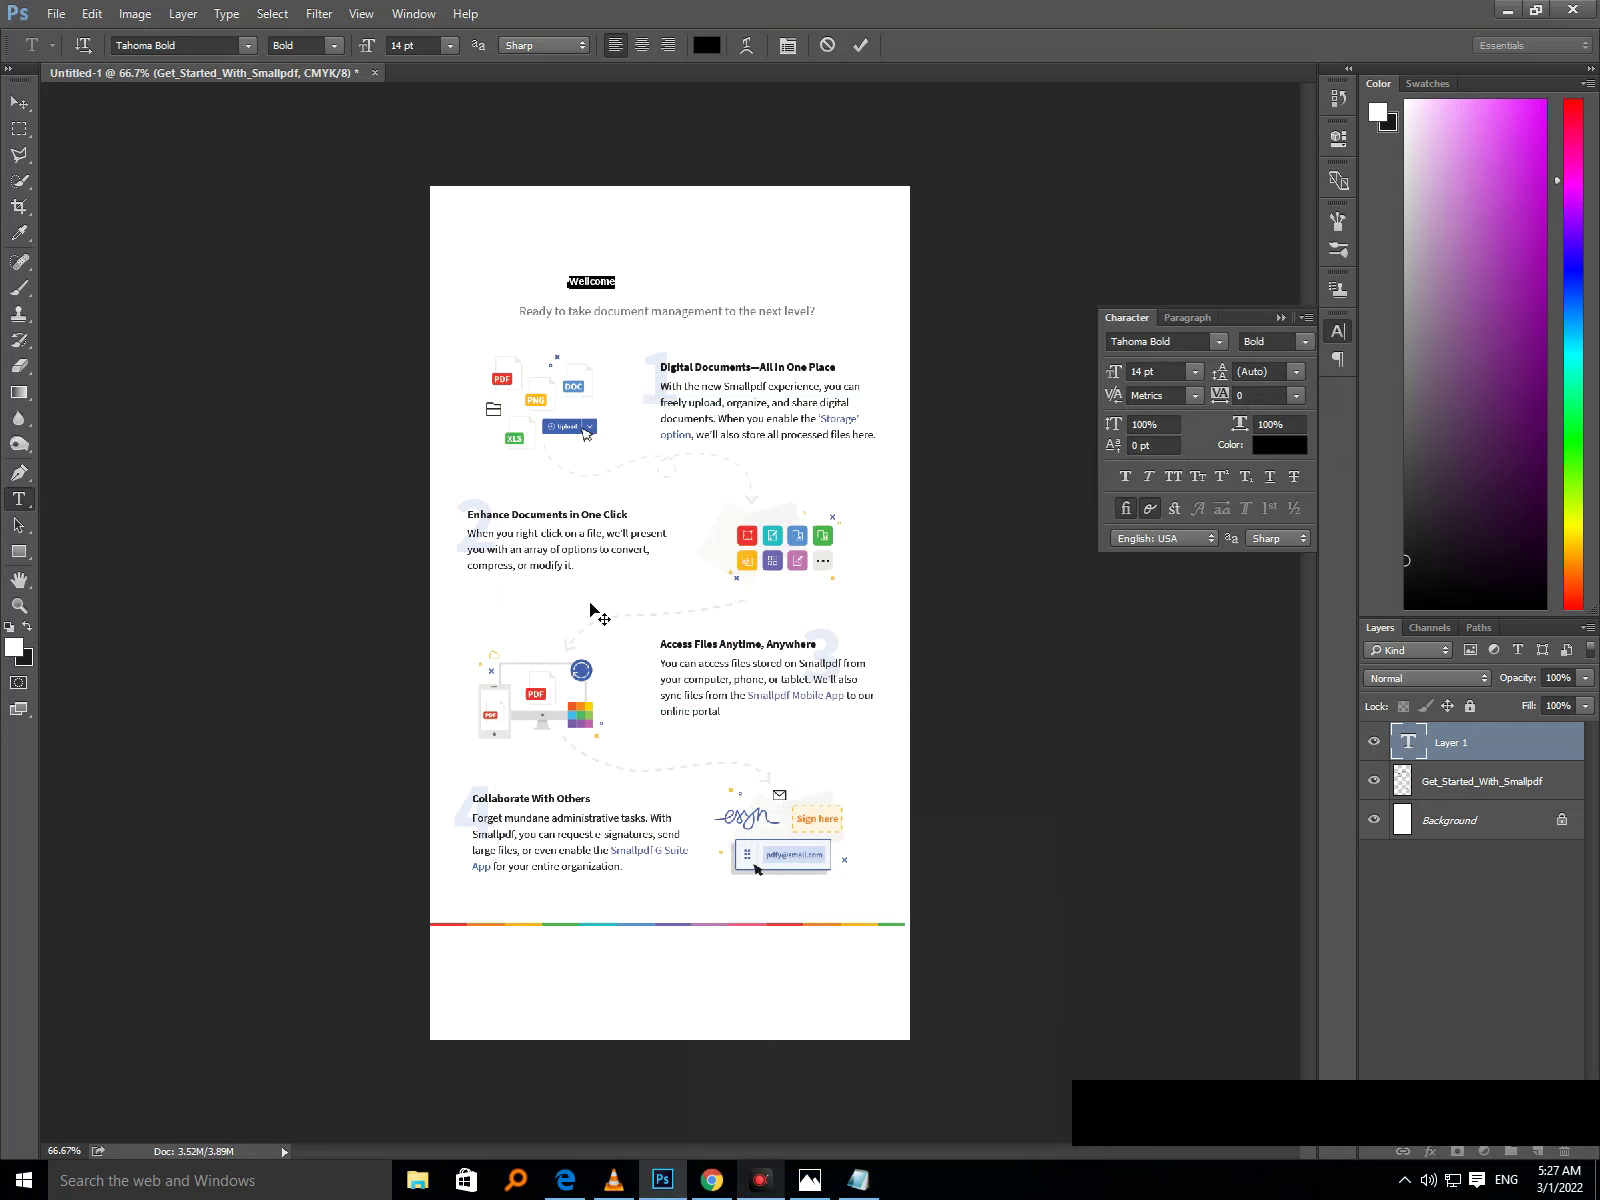
{"action": "left_click", "coordinate": [421, 257]}
{"action": "left_click", "coordinate": [18, 102]}
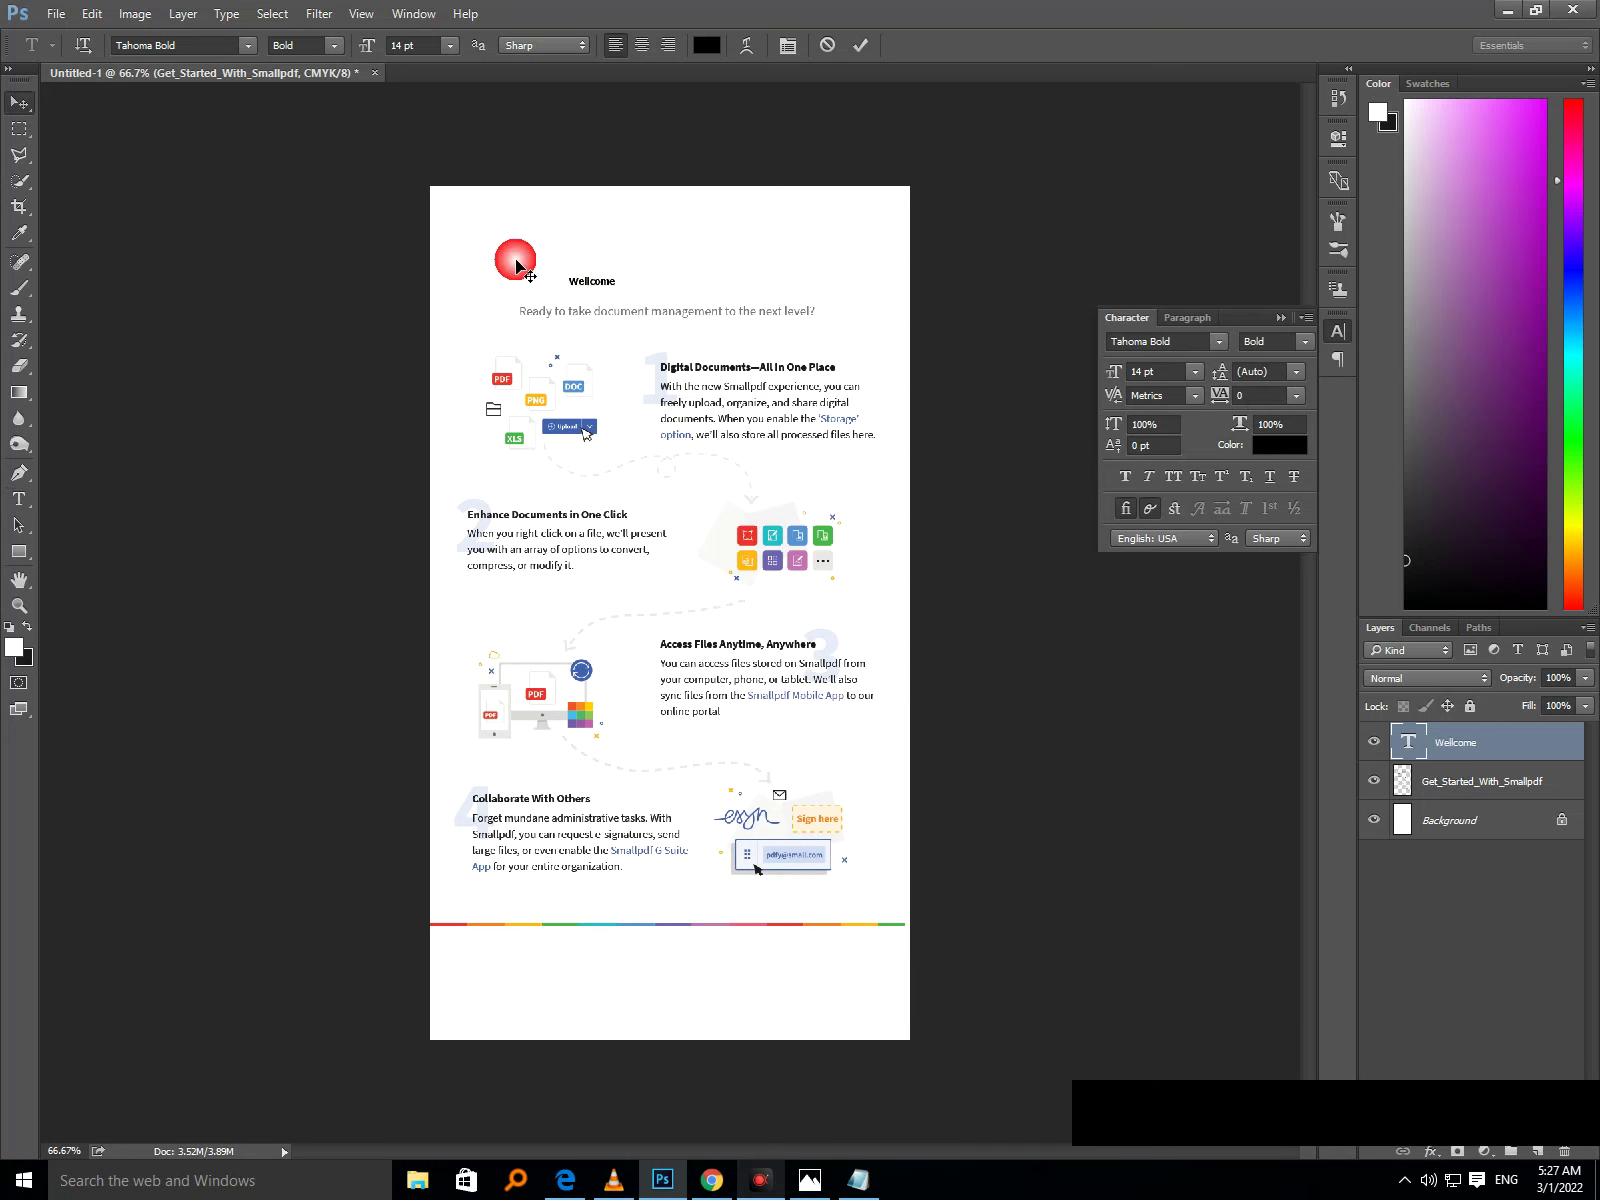
{"action": "left_click", "coordinate": [595, 292]}
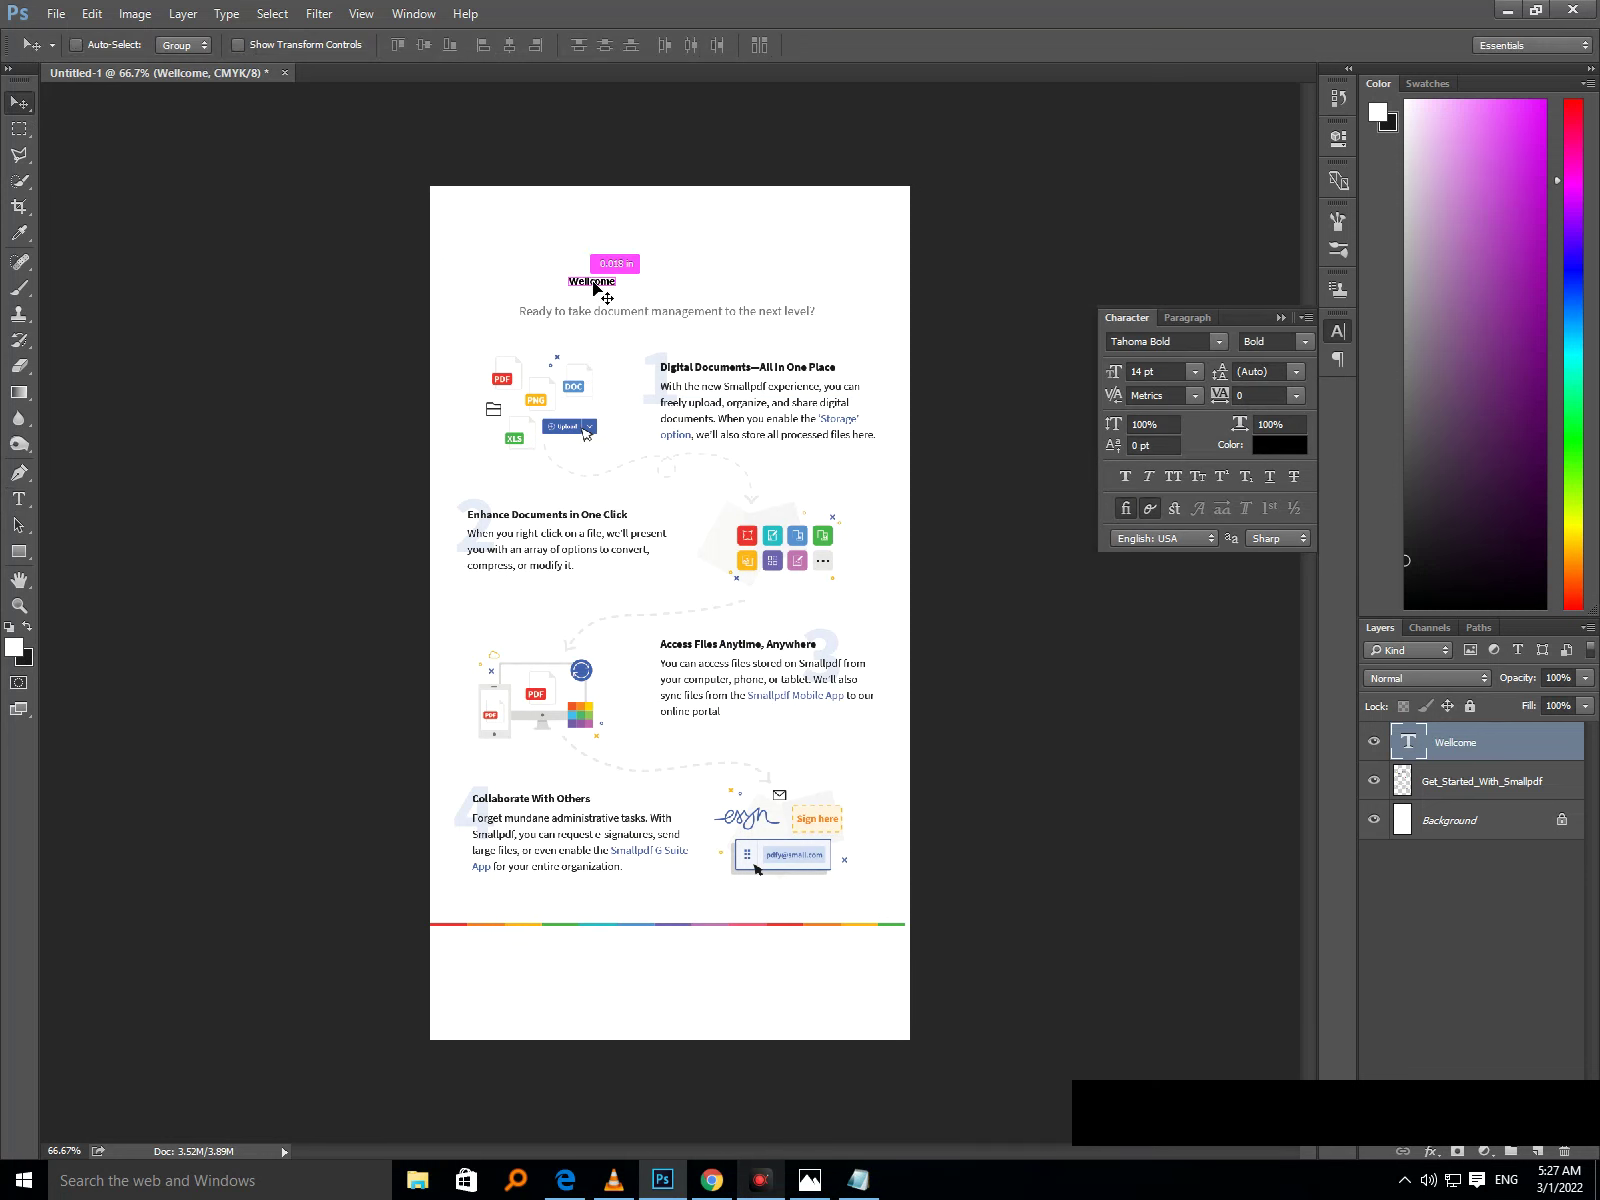
{"action": "key", "text": "ctrl+t"}
{"action": "mouse_move", "coordinate": [617, 289]}
{"action": "left_mouse_down"}
{"action": "mouse_move", "coordinate": [686, 309]}
{"action": "mouse_move", "coordinate": [628, 285]}
{"action": "mouse_move", "coordinate": [643, 291]}
{"action": "left_mouse_up"}
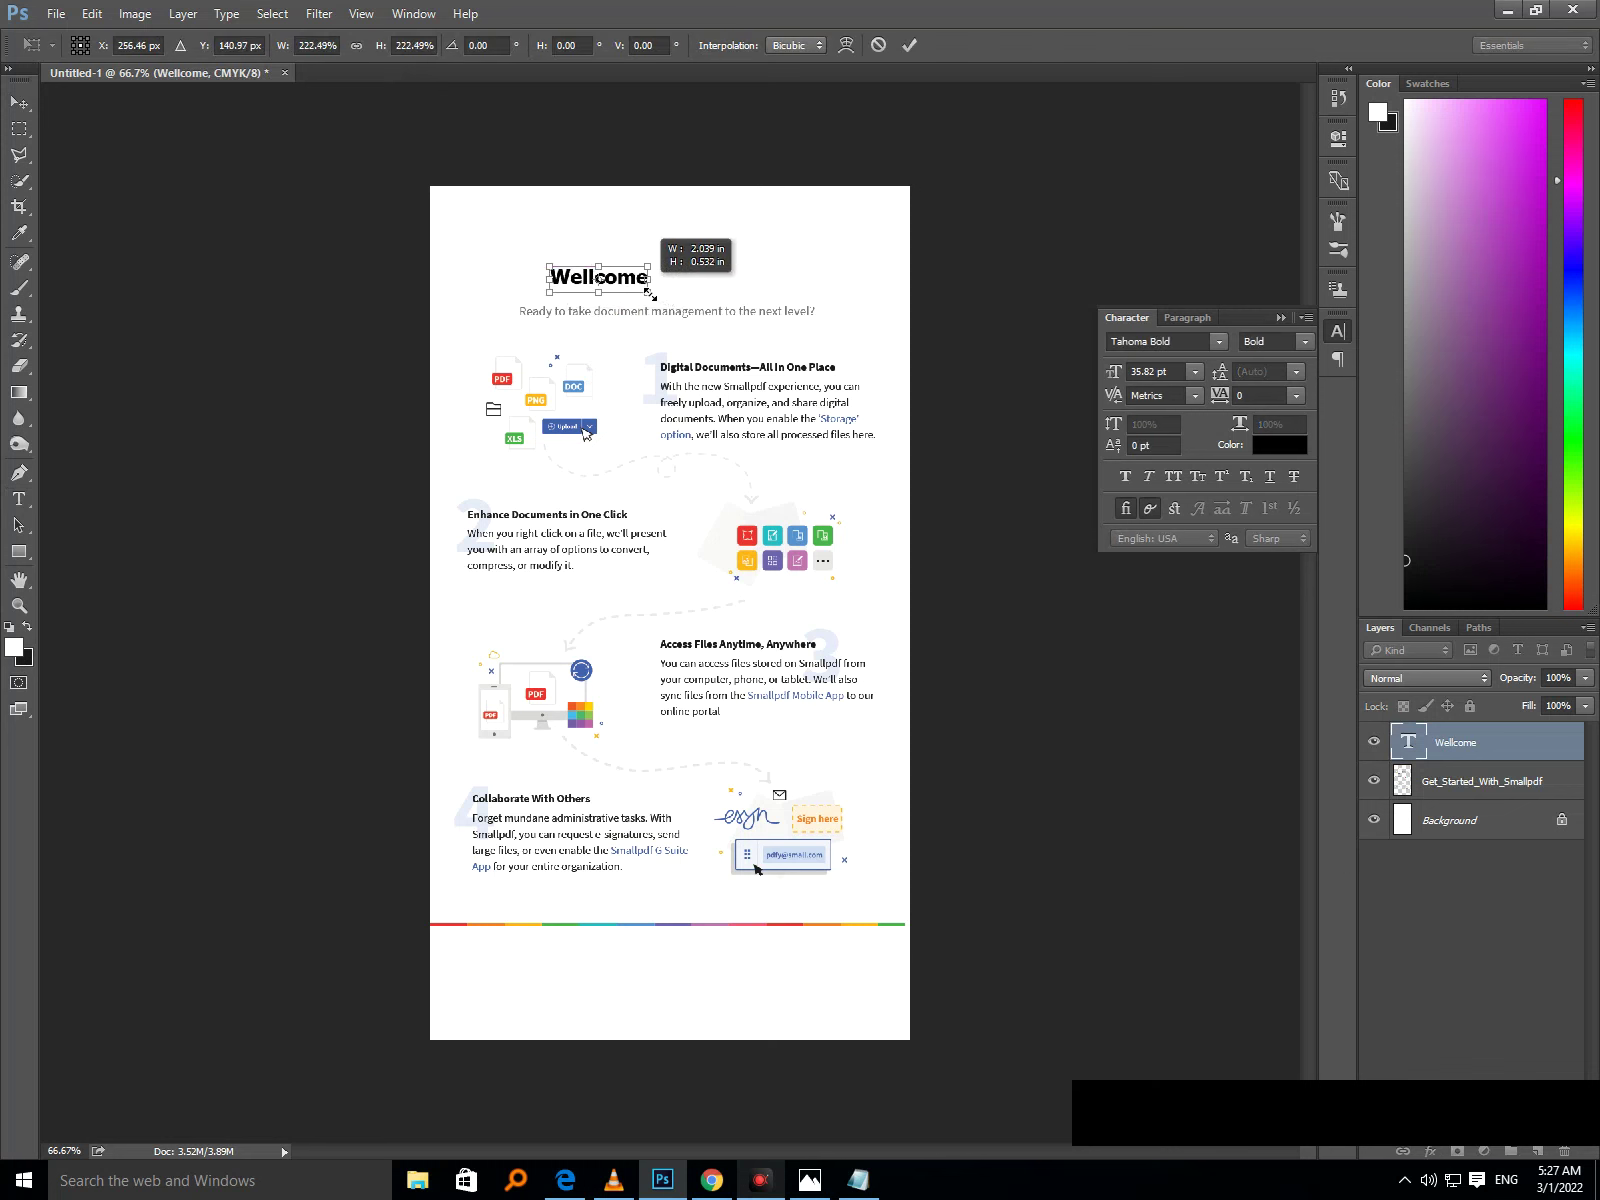
{"action": "double_click", "coordinate": [613, 277]}
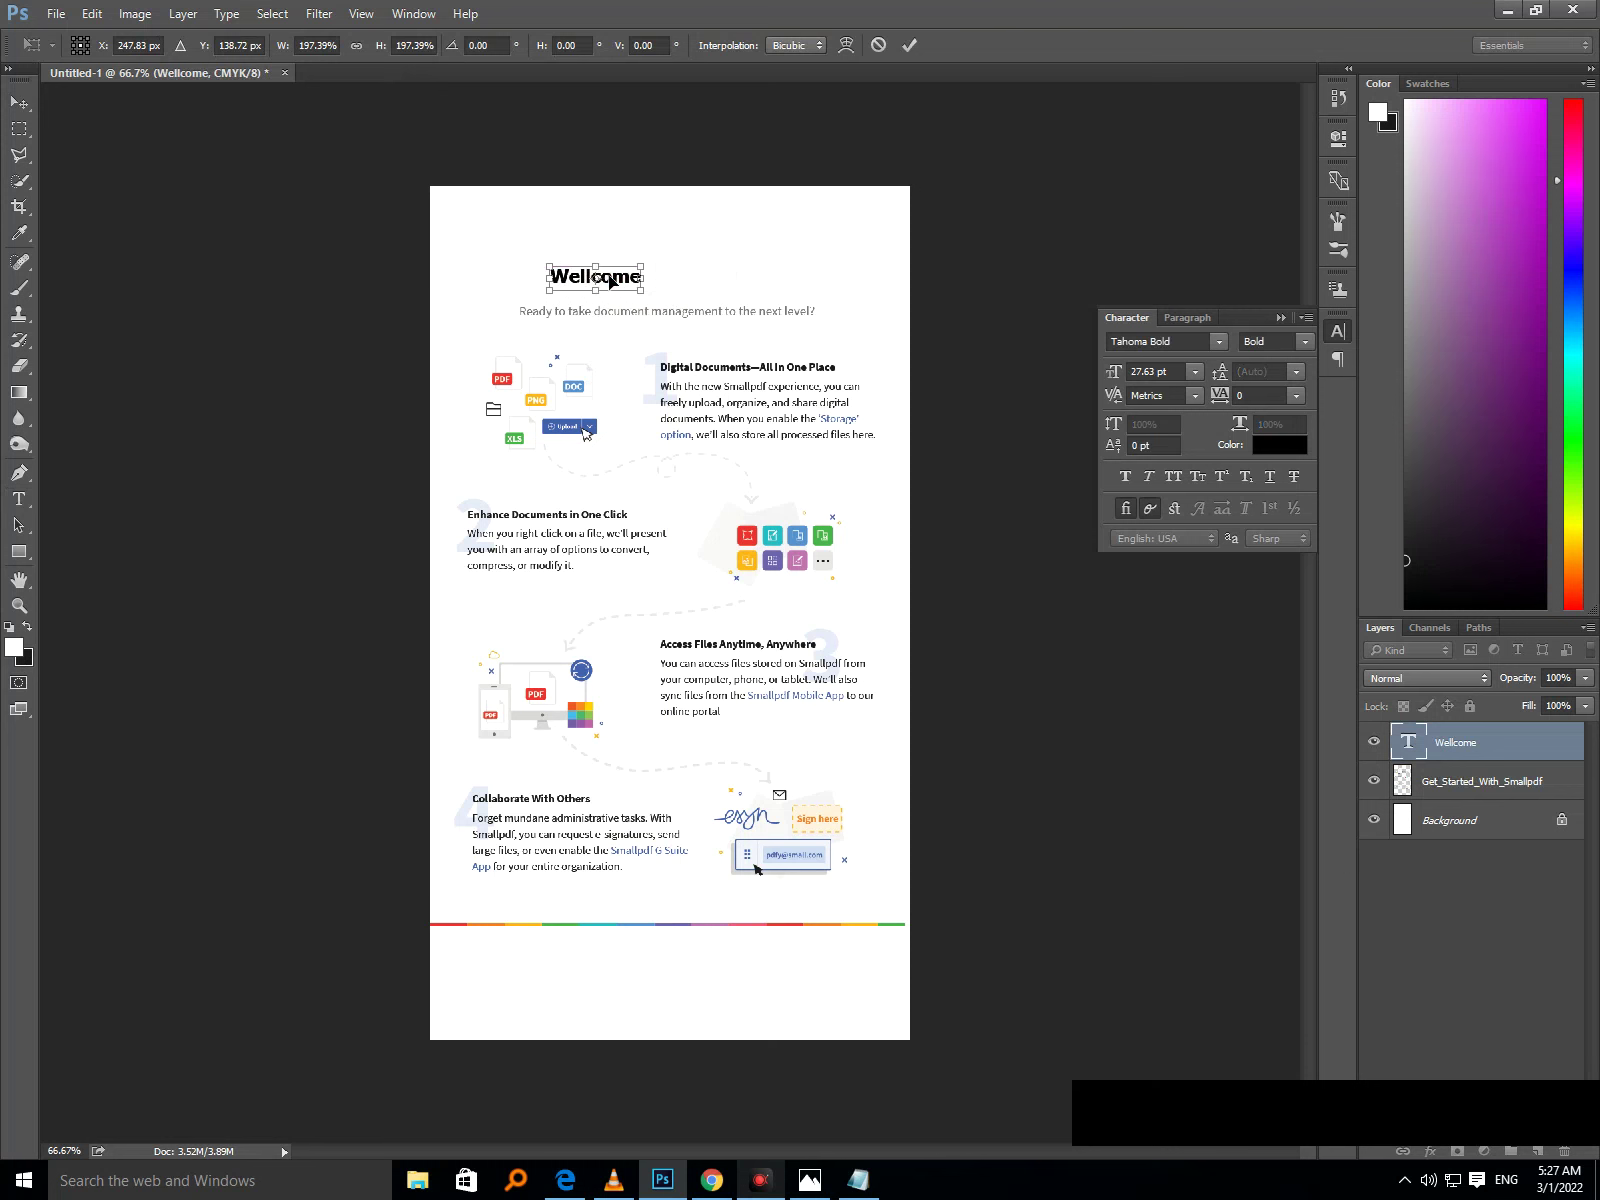
Extend the heading to 'Wellcome to pdf' and centre it above the subtitle.
{"action": "double_click", "coordinate": [1408, 742]}
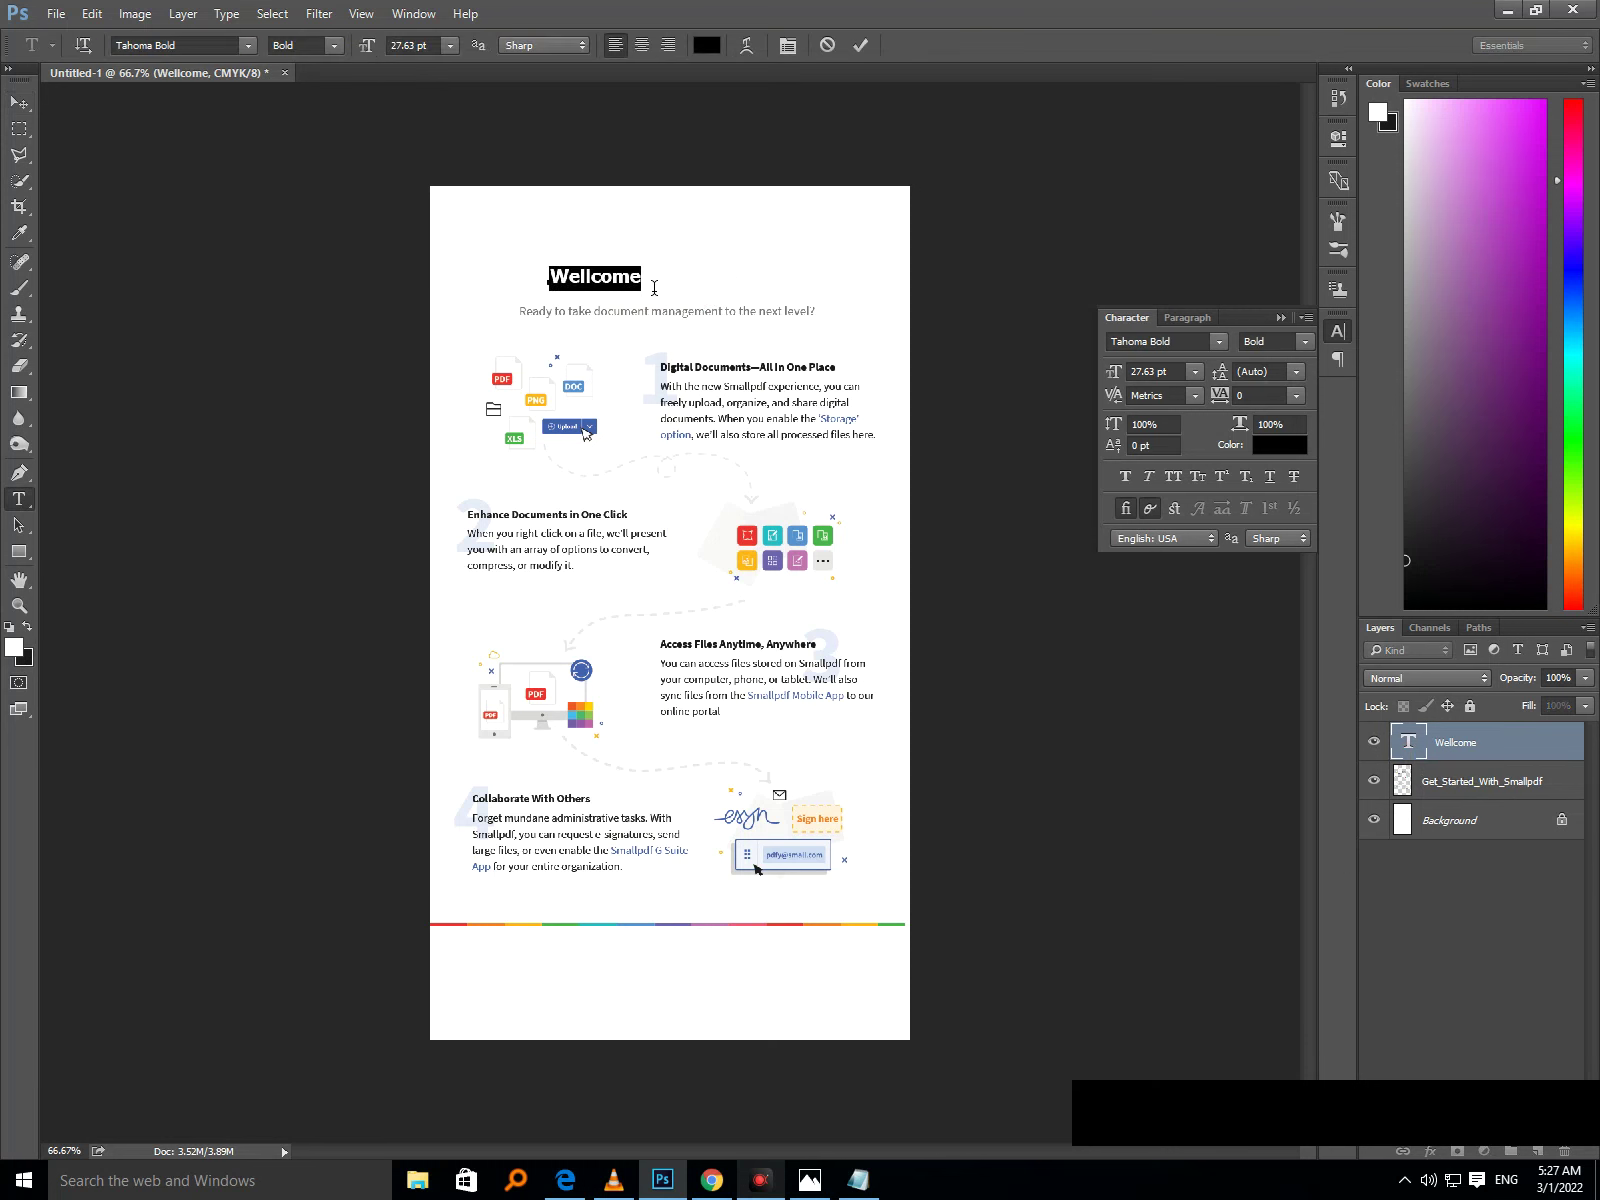
{"action": "left_click", "coordinate": [650, 287]}
{"action": "type", "text": "to p"}
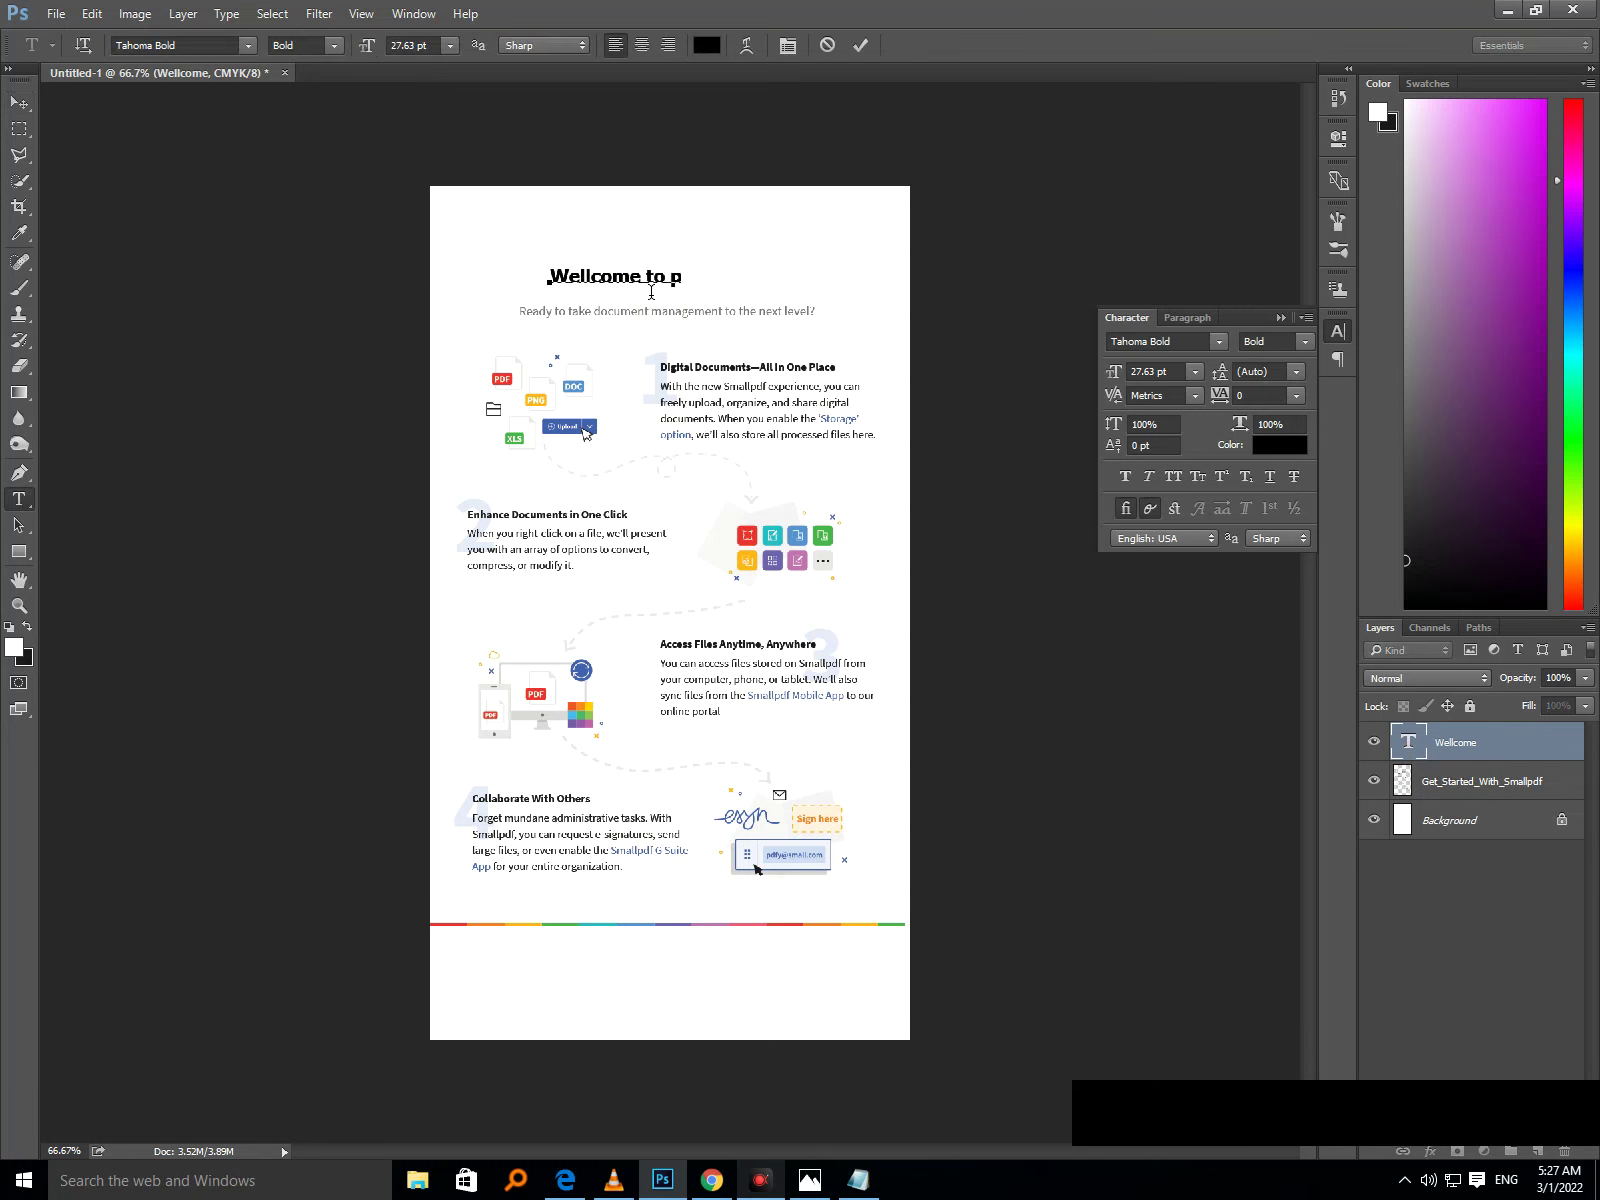
{"action": "type", "text": "gf"}
{"action": "key", "text": "BackSpace"}
{"action": "key", "text": "BackSpace"}
{"action": "type", "text": "df"}
{"action": "left_click", "coordinate": [19, 102]}
{"action": "left_click_drag", "start_coordinate": [684, 289], "coordinate": [727, 287]}
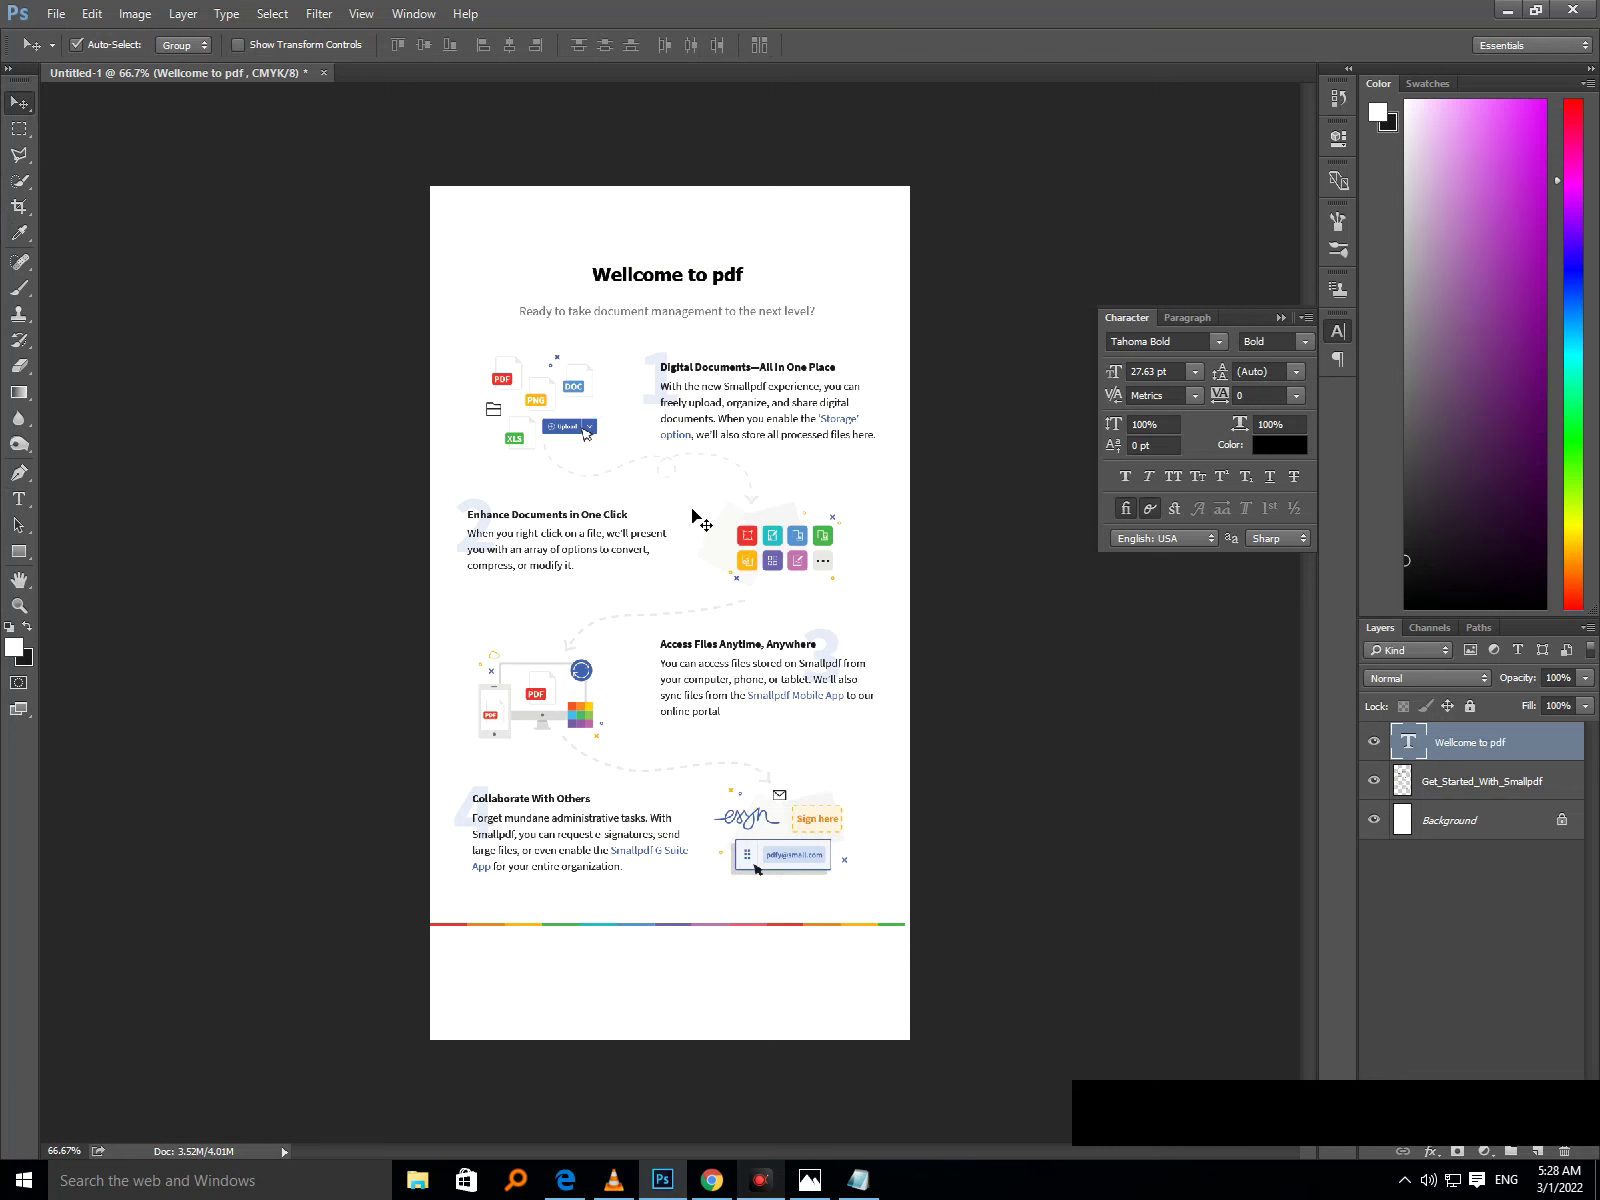
Add the line 'any thing you can erase and again write...' to the Notepad notes, then return to Photoshop.
{"action": "left_click", "coordinate": [850, 1185]}
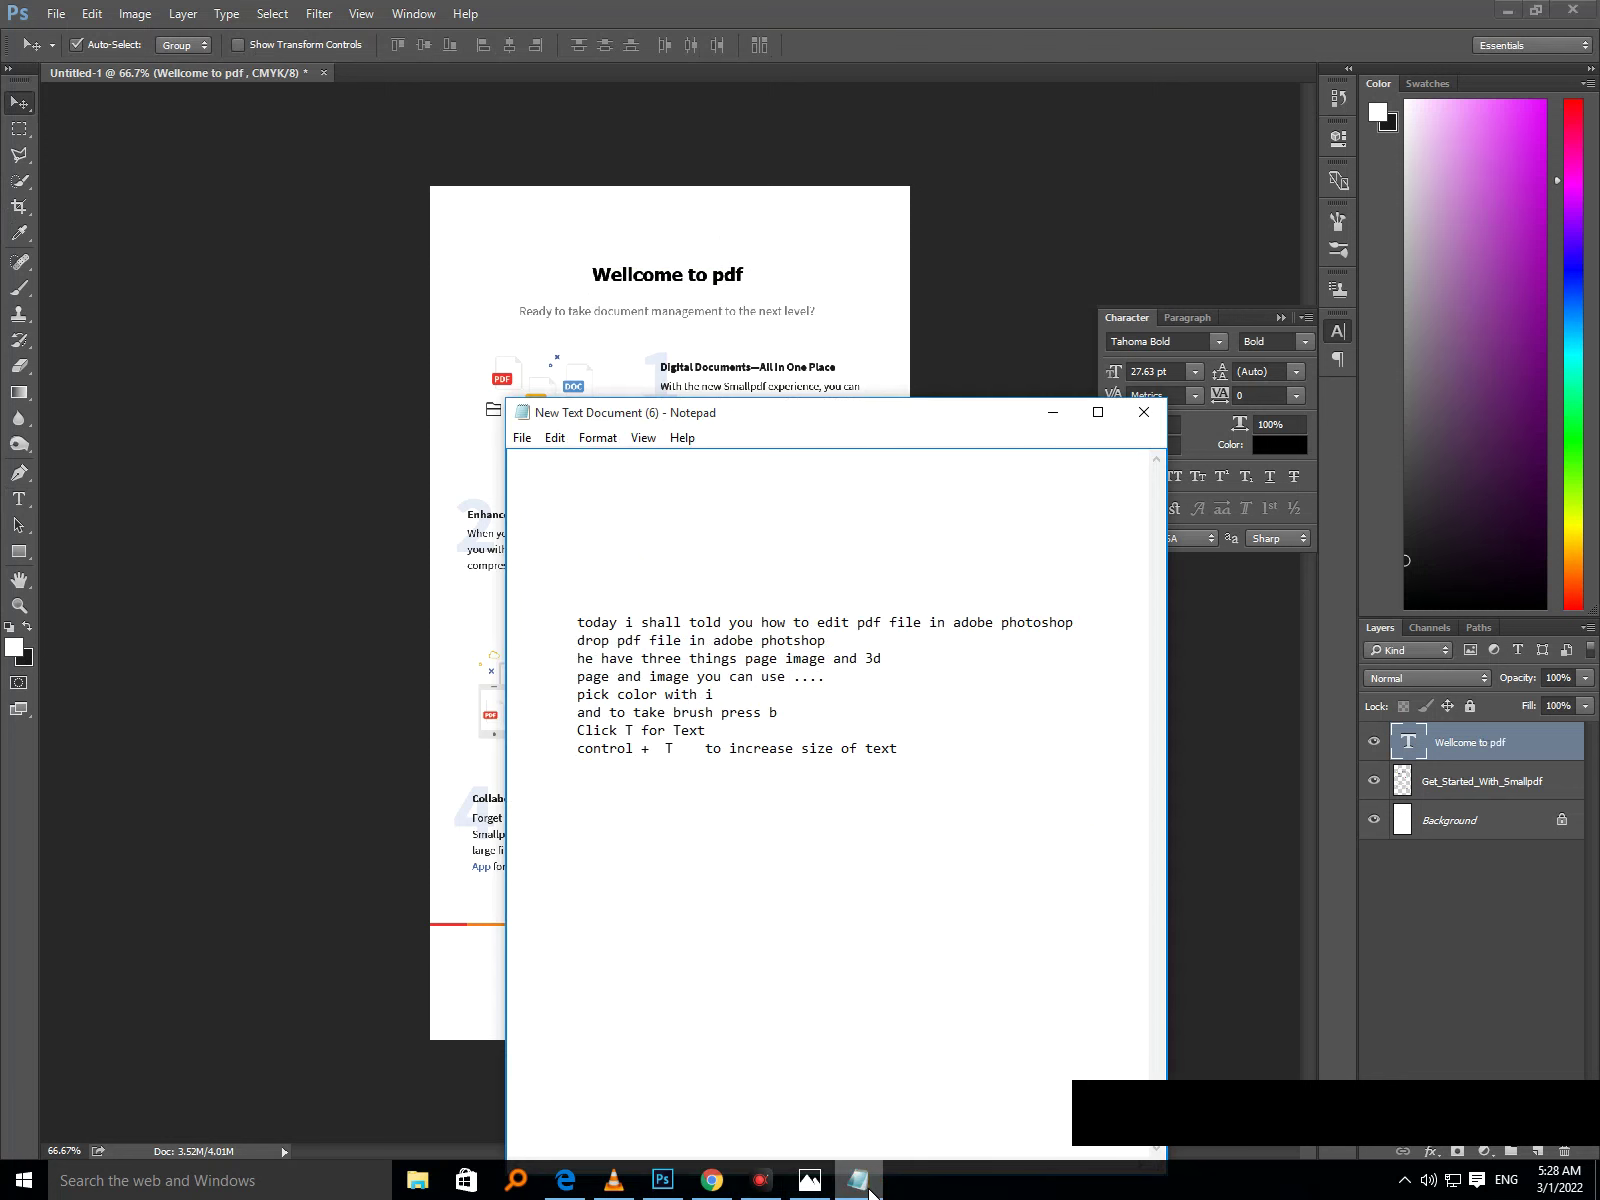
{"action": "type", "text": "anythin"}
{"action": "type", "text": "g you can erase and again write..."}
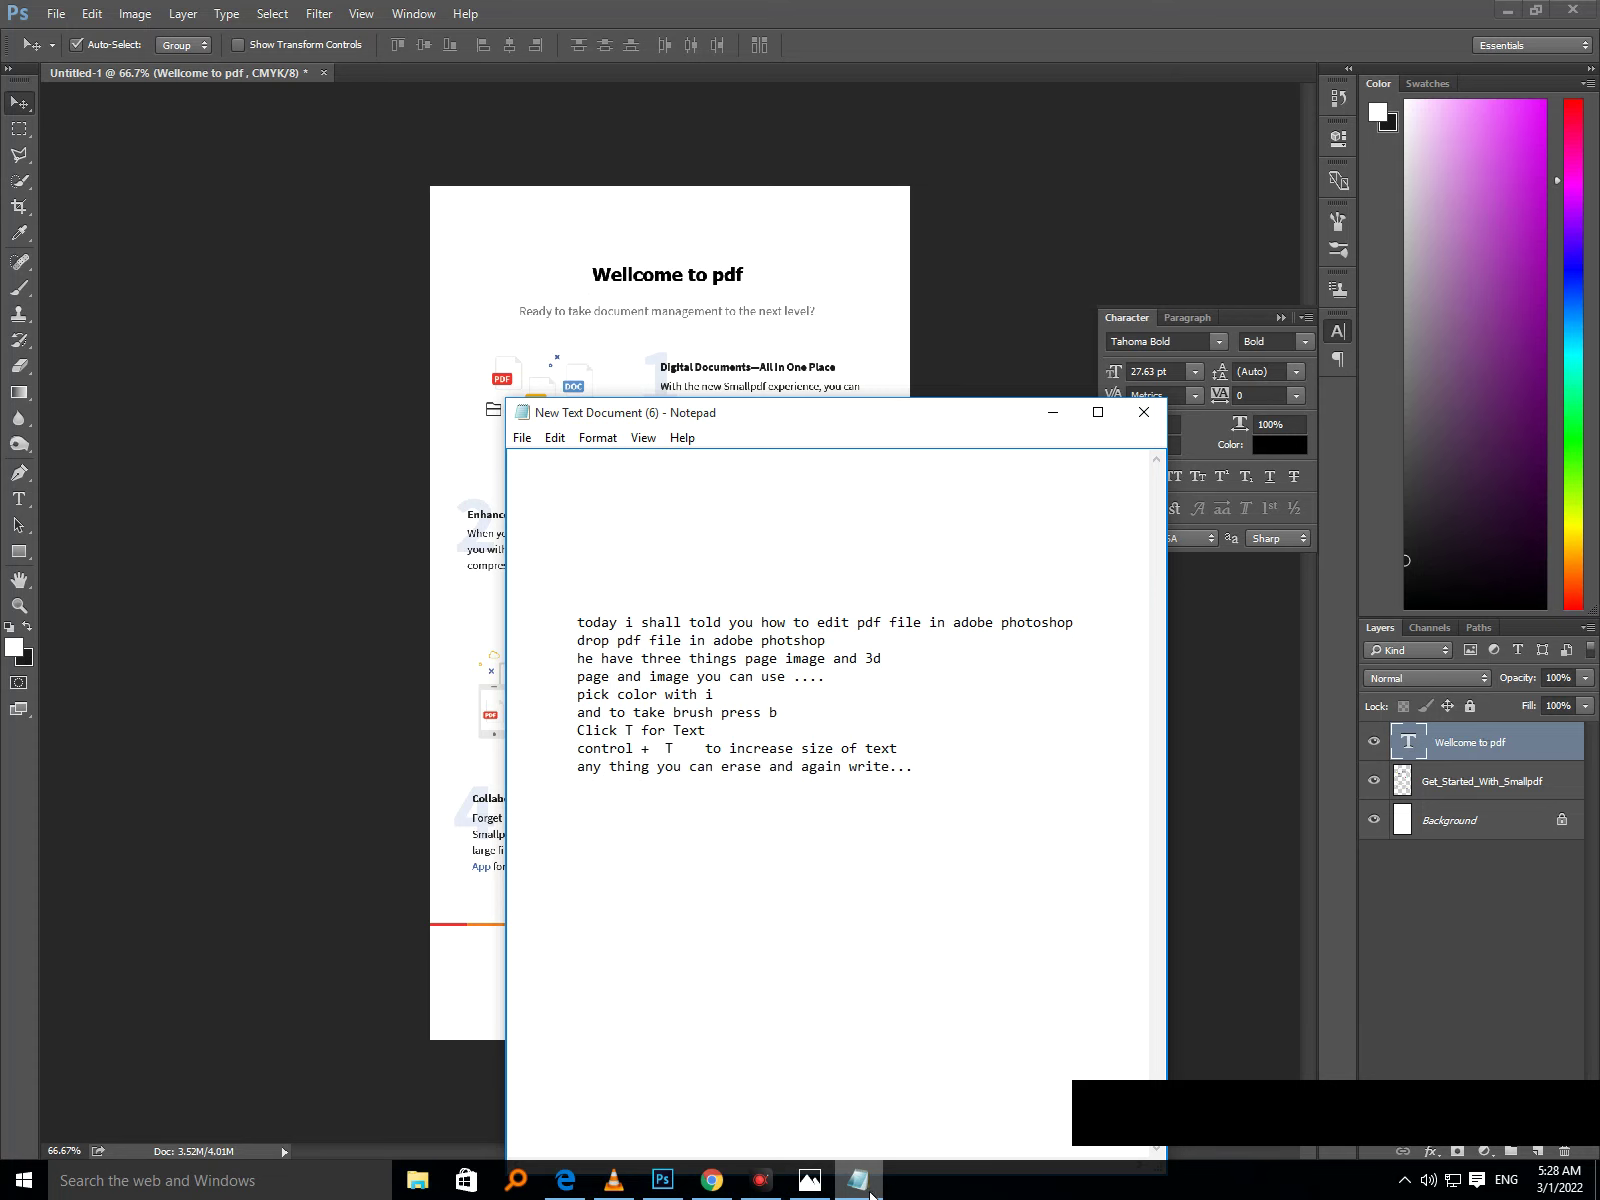
{"action": "left_click", "coordinate": [1052, 412]}
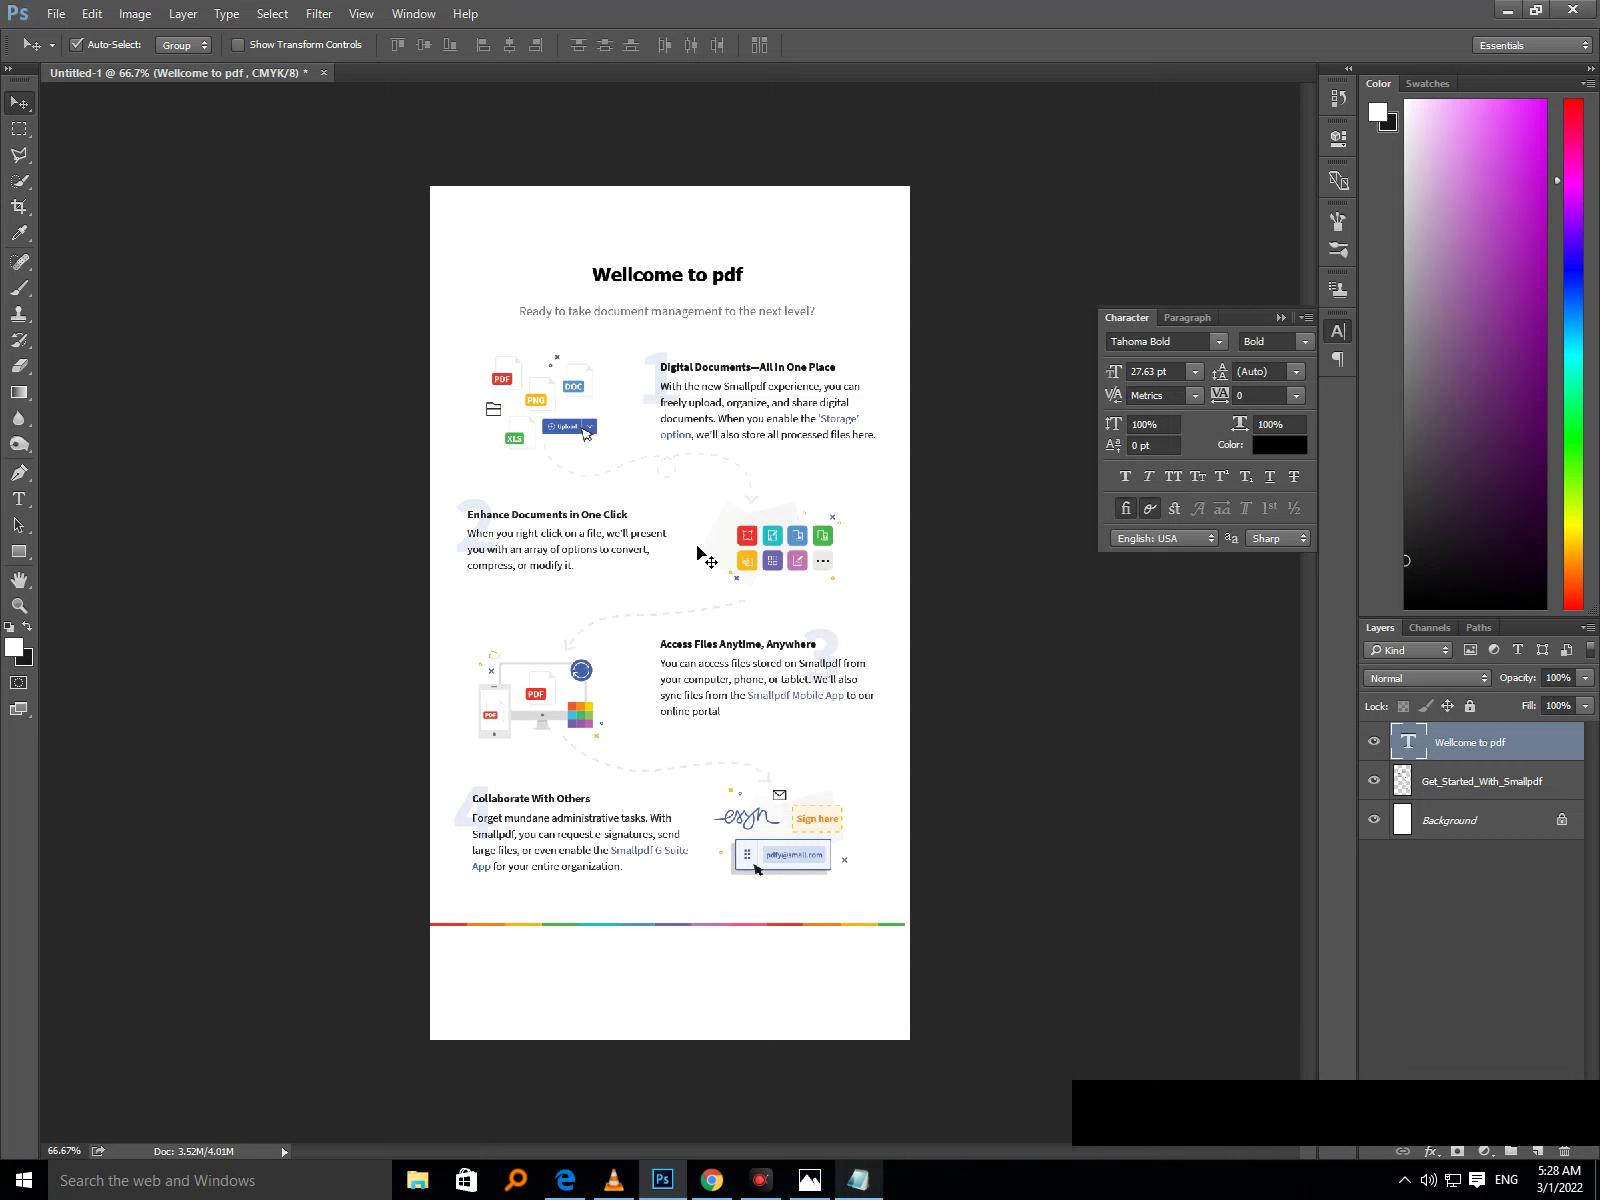
Sample the page white, rasterize the heading layer, and paint out the subtitle and orange icons.
{"action": "key", "text": "i"}
{"action": "left_click", "coordinate": [796, 284]}
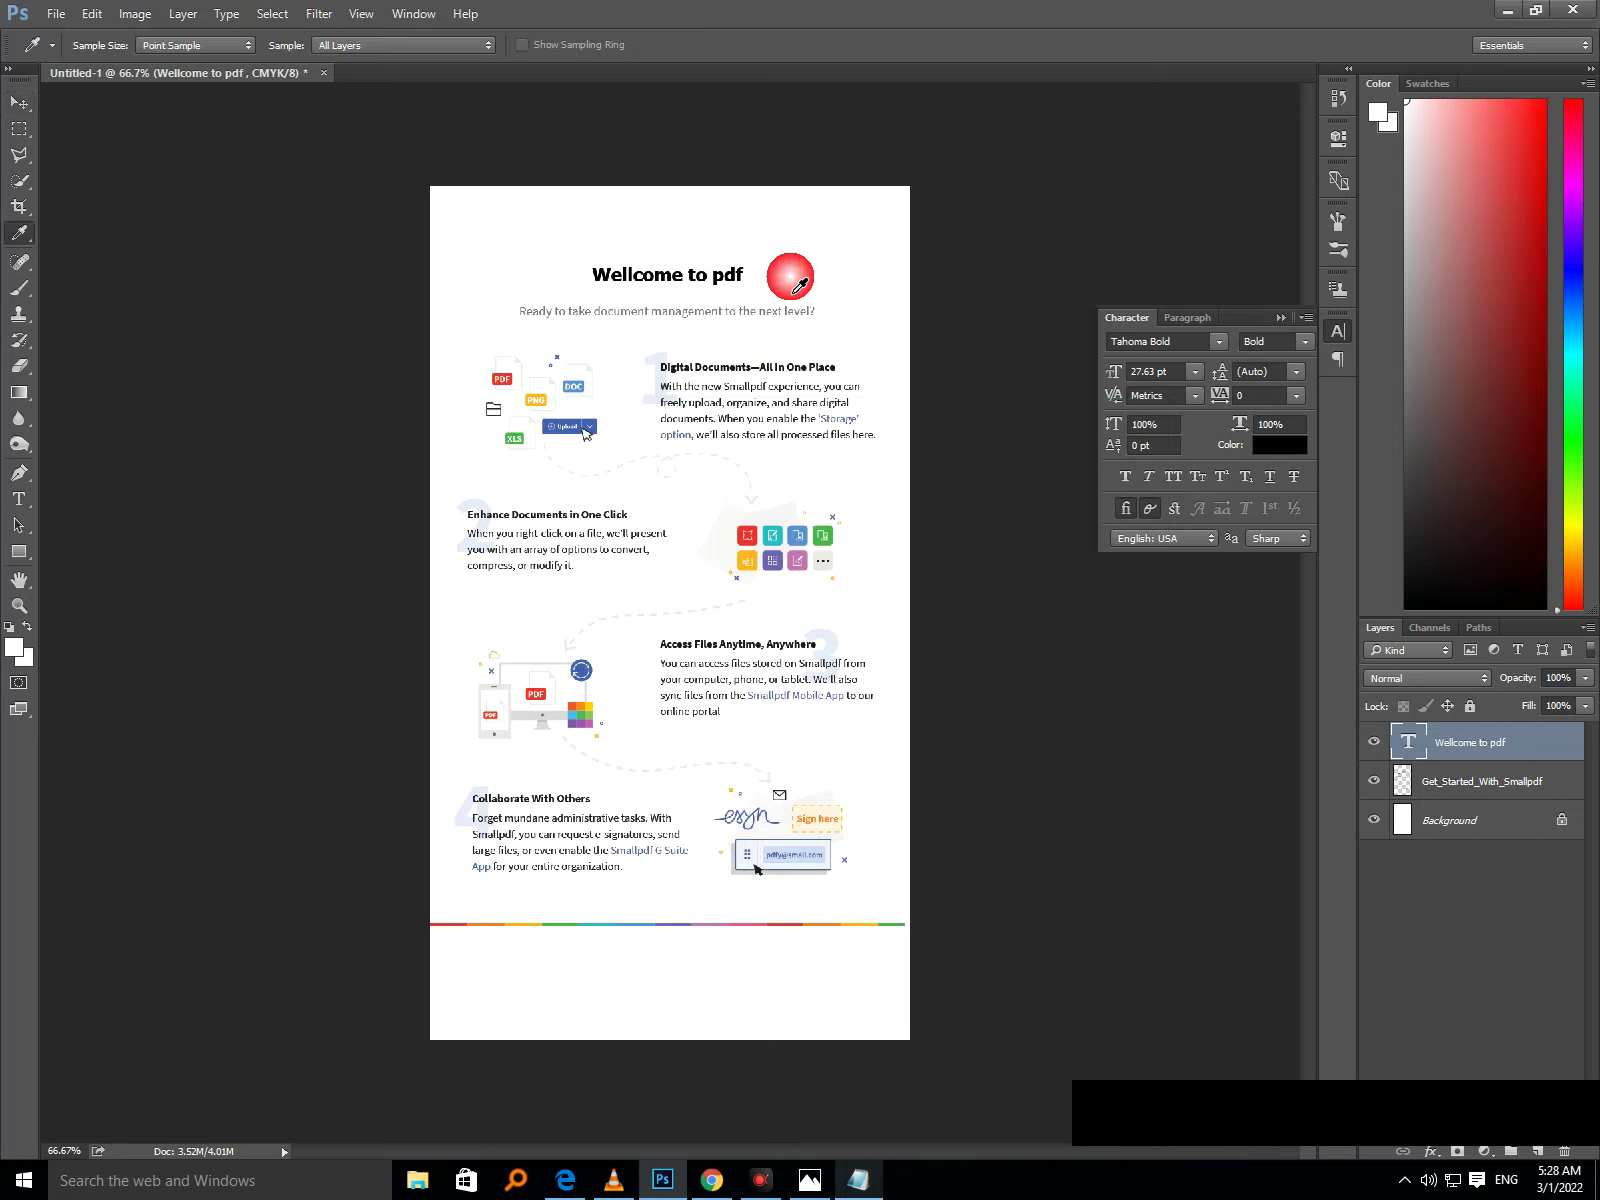
{"action": "key", "text": "b"}
{"action": "left_click", "coordinate": [798, 285]}
{"action": "left_click", "coordinate": [824, 522]}
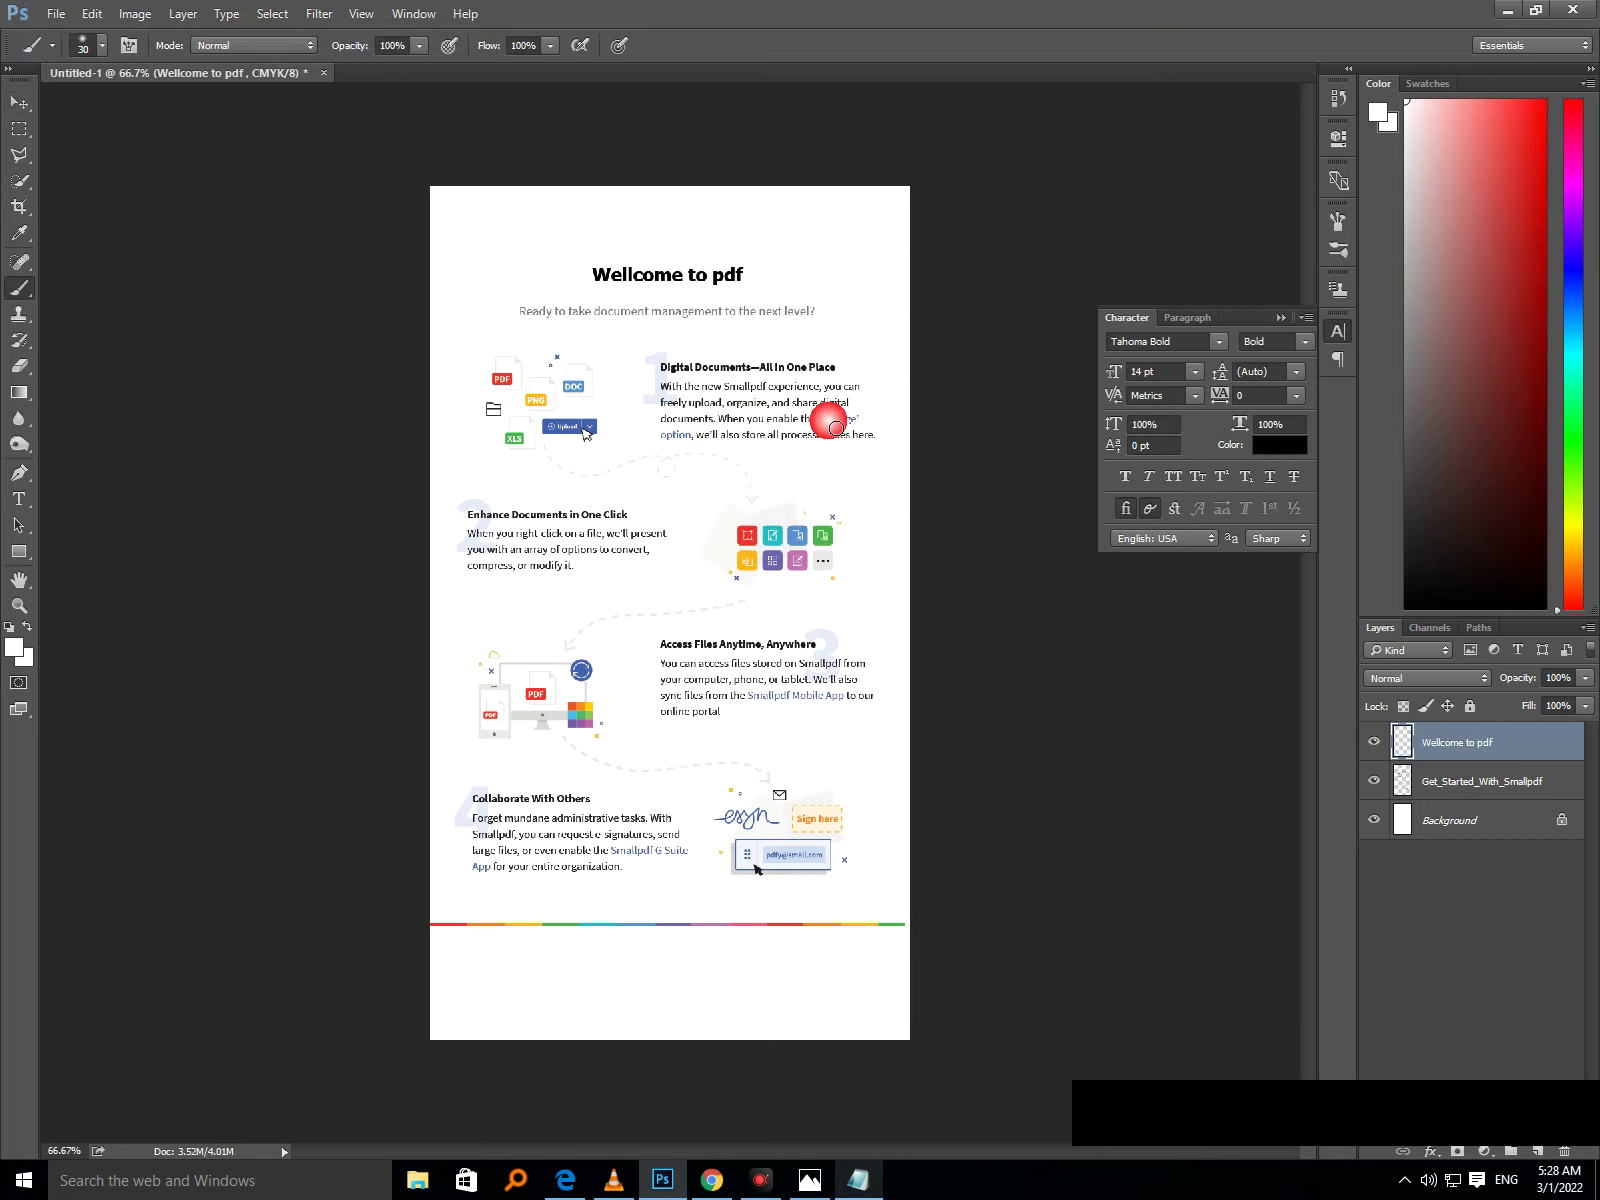
{"action": "mouse_move", "coordinate": [828, 318]}
{"action": "left_mouse_down"}
{"action": "mouse_move", "coordinate": [542, 321]}
{"action": "mouse_move", "coordinate": [761, 326]}
{"action": "left_mouse_up"}
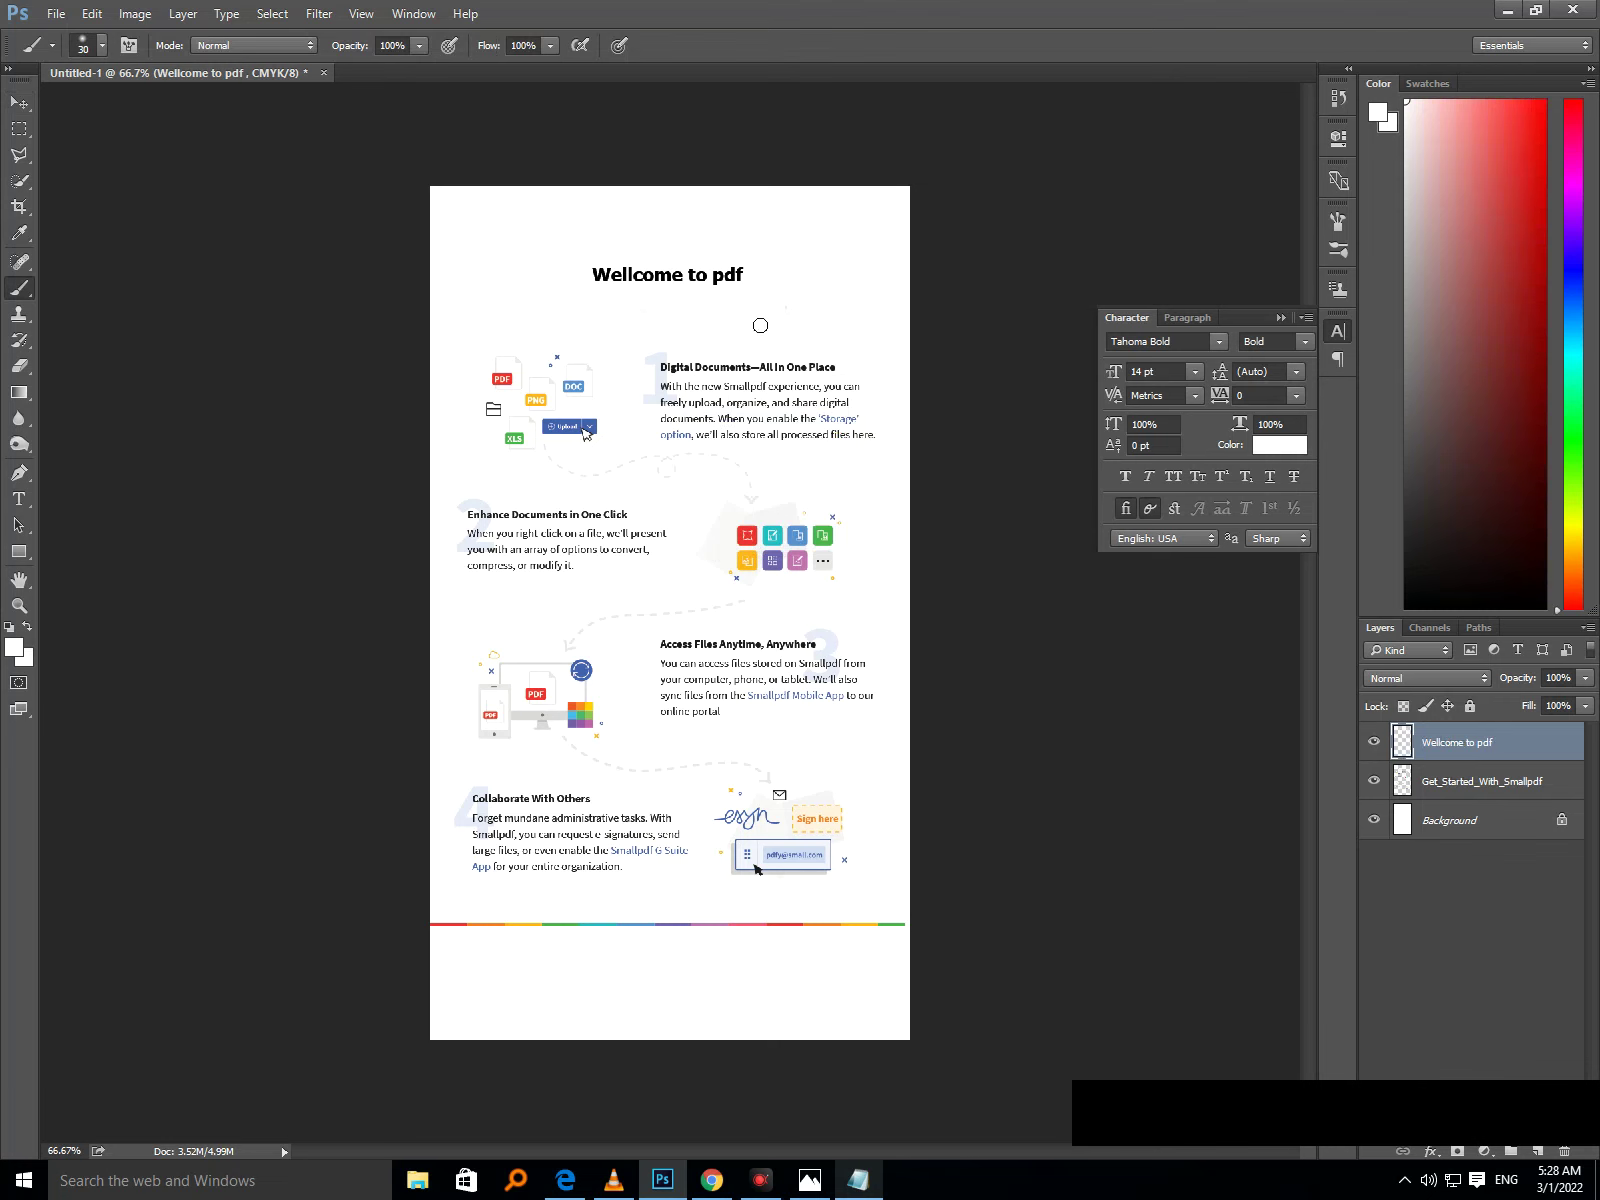
{"action": "left_click_drag", "start_coordinate": [750, 578], "coordinate": [745, 581]}
{"action": "left_click", "coordinate": [17, 495]}
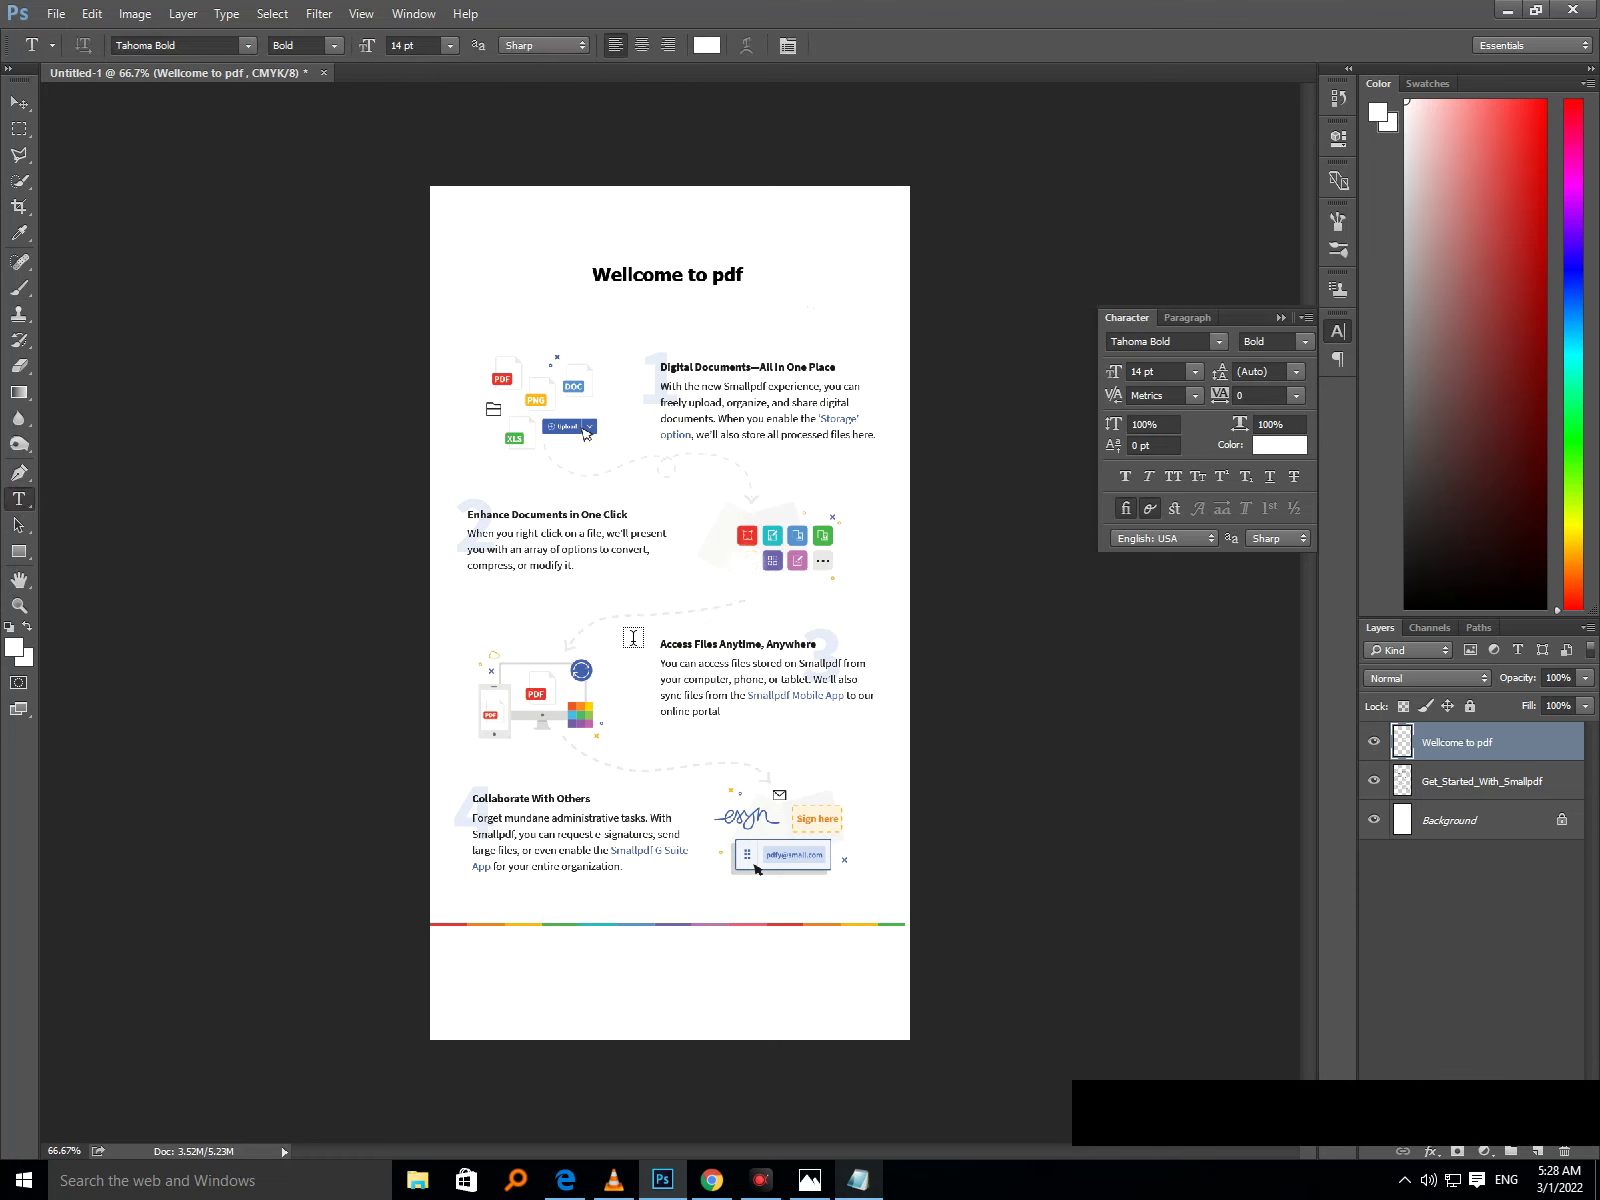
Create a new text layer on the page and delete its test text 'Get'.
{"action": "left_click", "coordinate": [558, 631]}
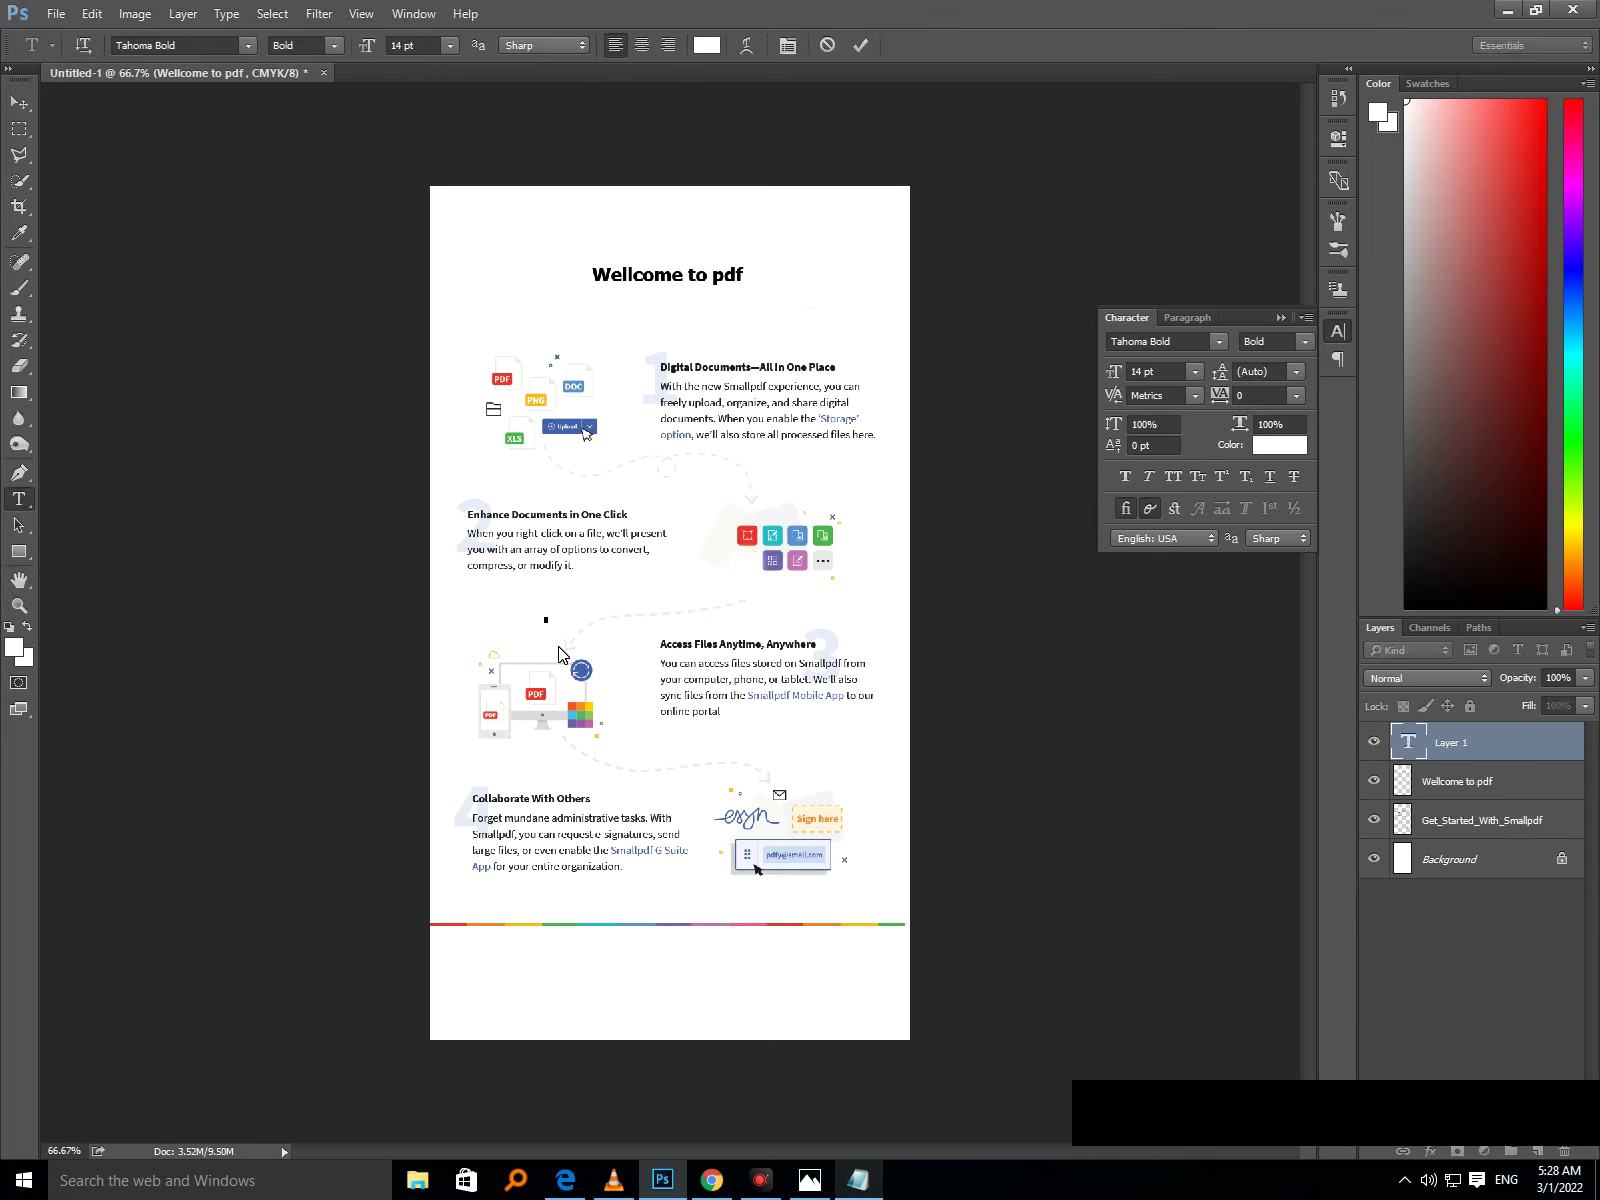
{"action": "type", "text": "Get"}
{"action": "left_click_drag", "start_coordinate": [1440, 520], "coordinate": [1414, 607]}
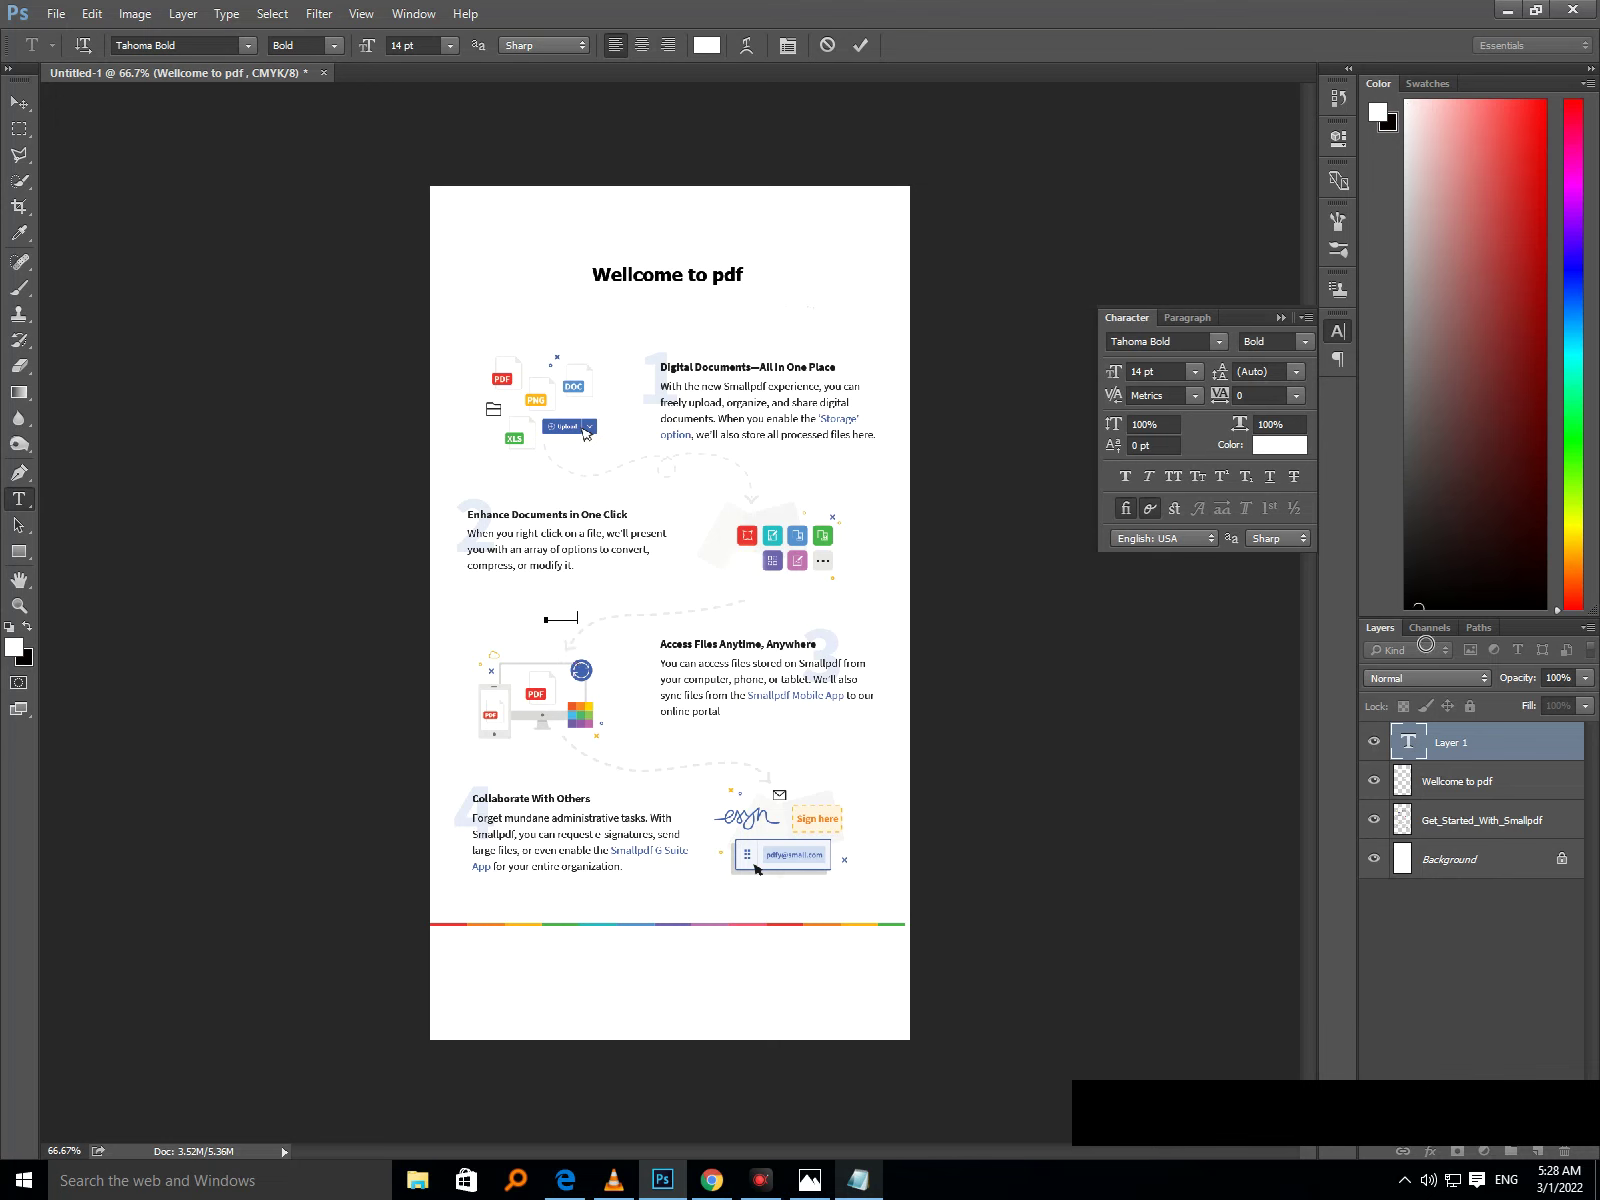
{"action": "left_click", "coordinate": [565, 622]}
{"action": "left_click_drag", "start_coordinate": [568, 627], "coordinate": [376, 569]}
{"action": "key", "text": "BackSpace"}
Set the background colour to black (000000) and swap colours so black is the text colour.
{"action": "left_click", "coordinate": [24, 660]}
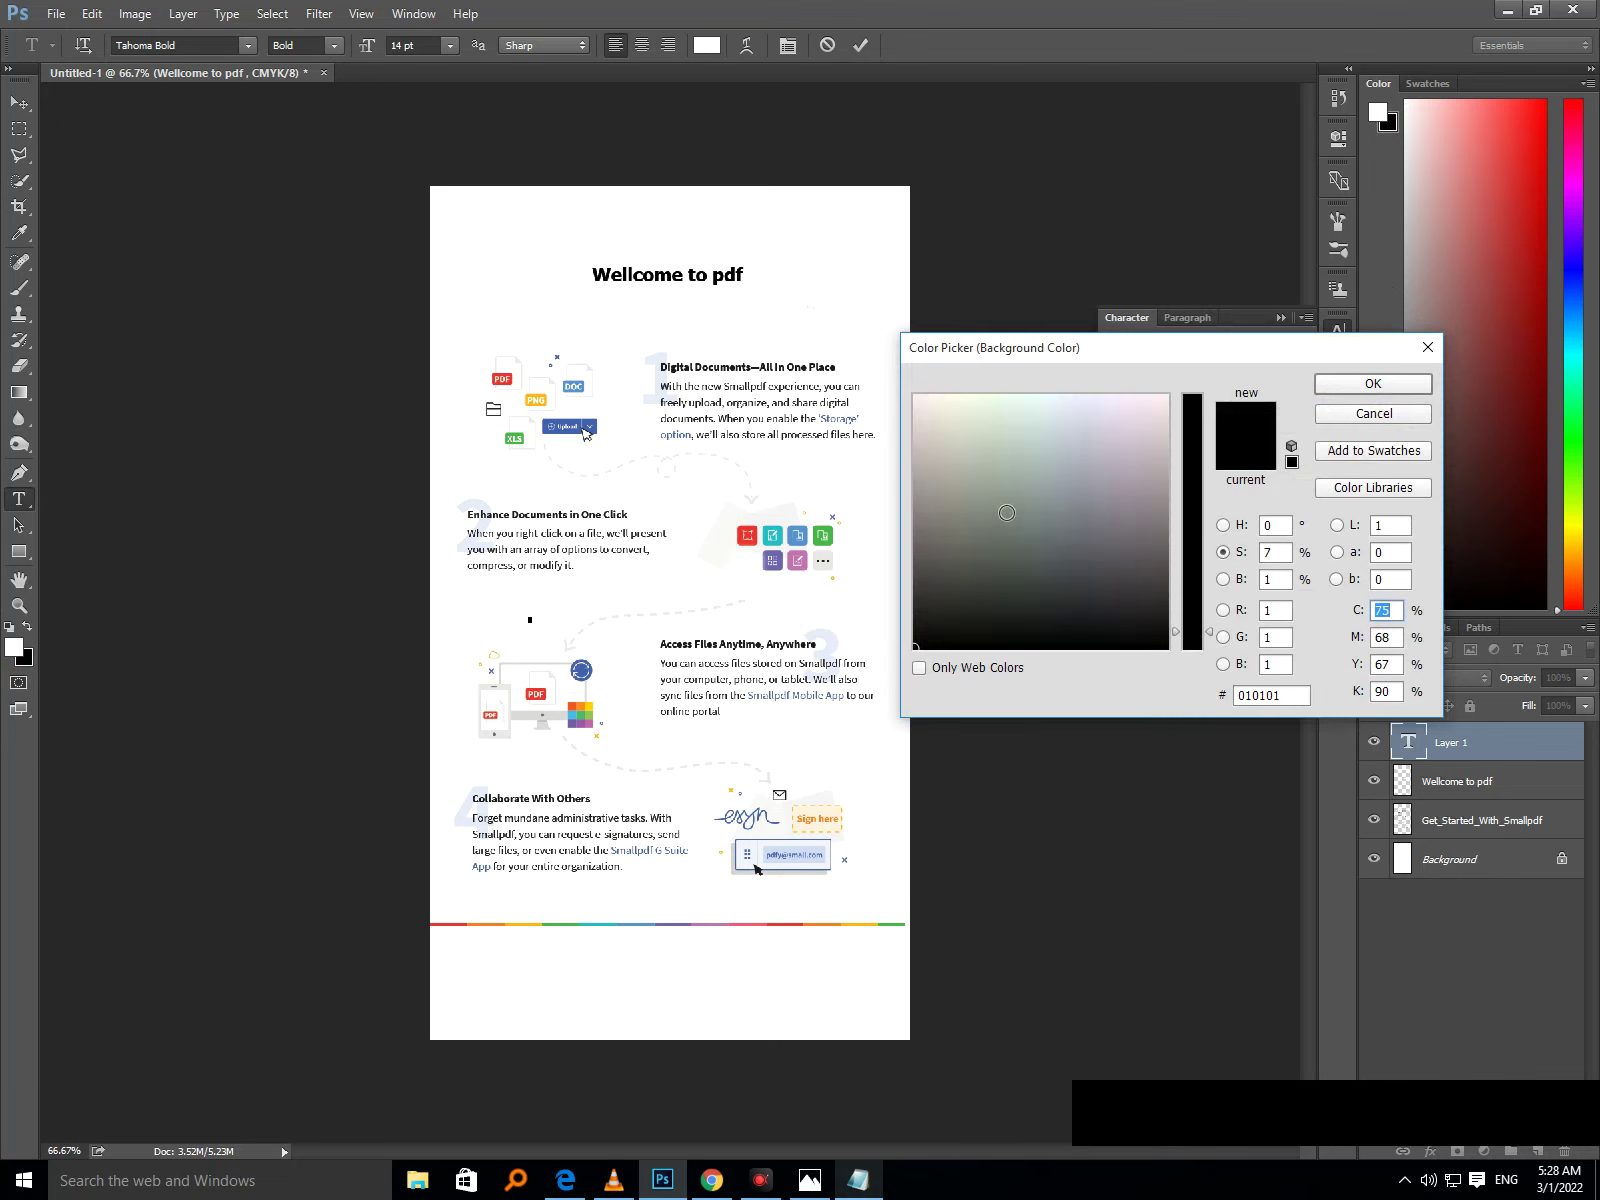
{"action": "left_click", "coordinate": [1374, 413]}
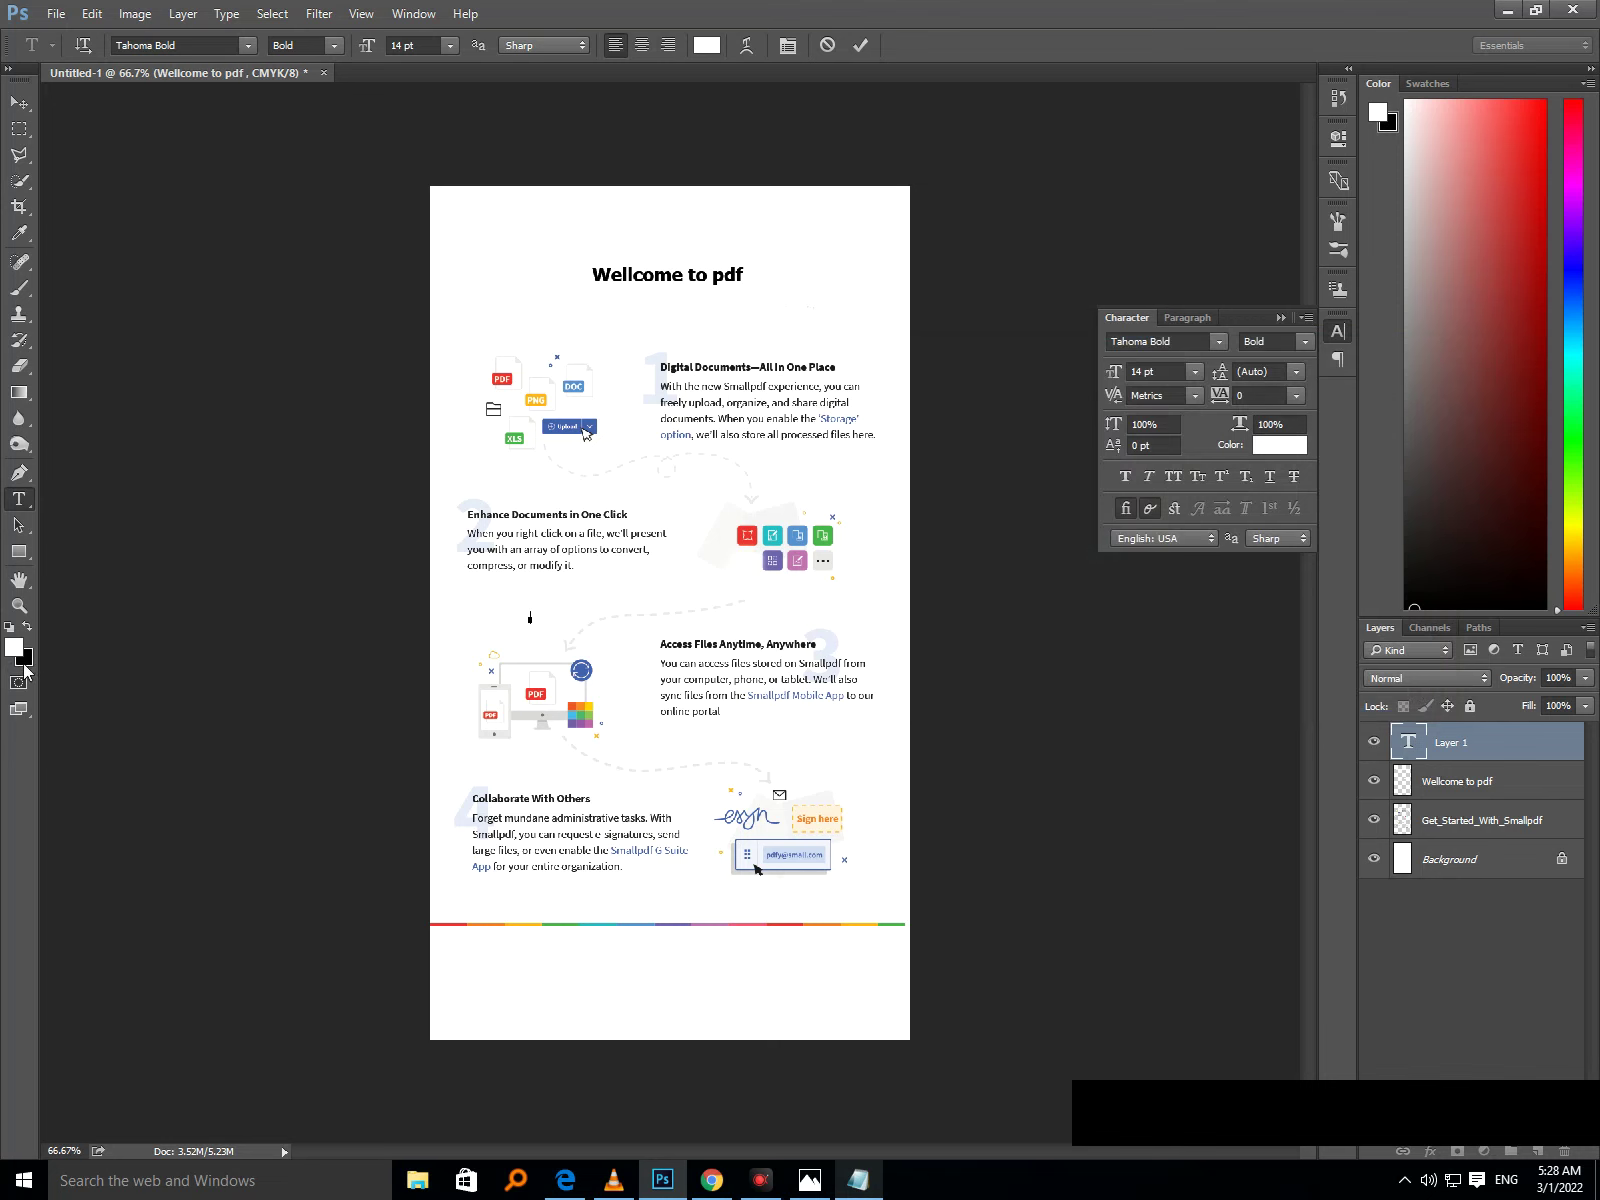
{"action": "left_click", "coordinate": [25, 660]}
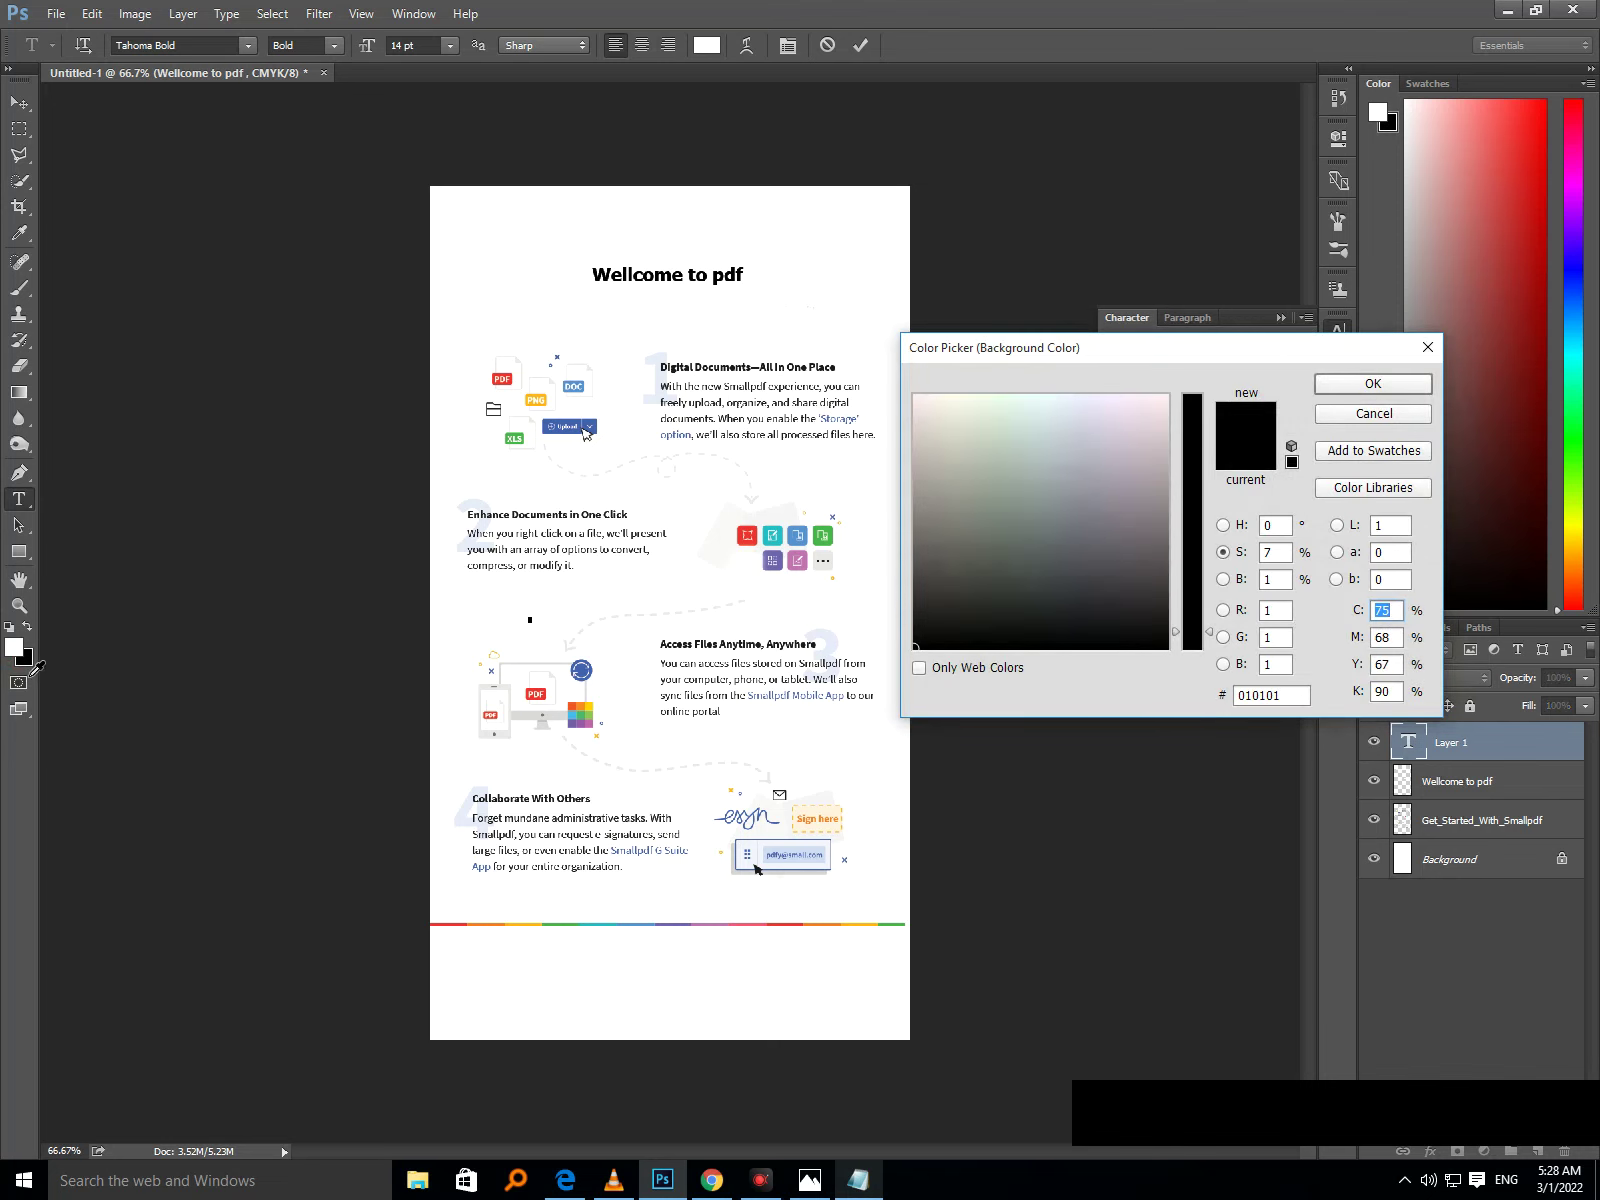
{"action": "left_click_drag", "start_coordinate": [952, 630], "coordinate": [911, 651]}
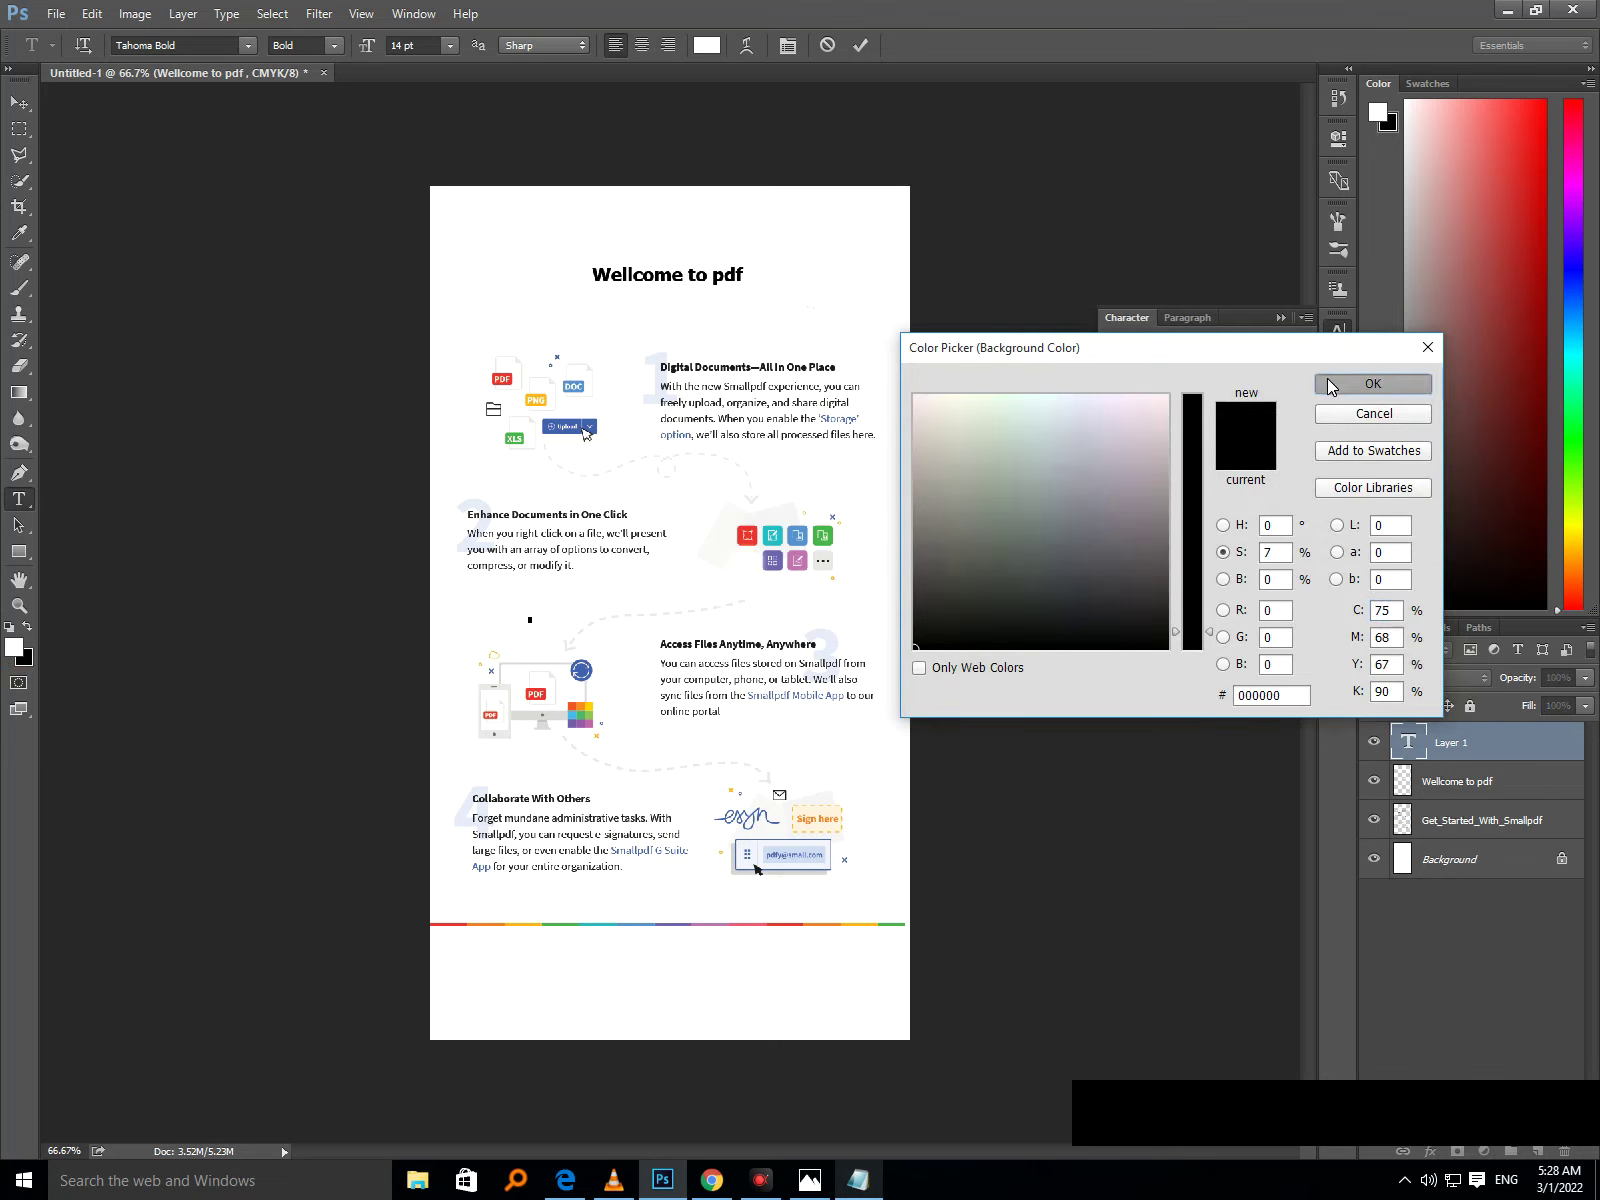
{"action": "left_click", "coordinate": [1328, 385]}
{"action": "left_click", "coordinate": [27, 627]}
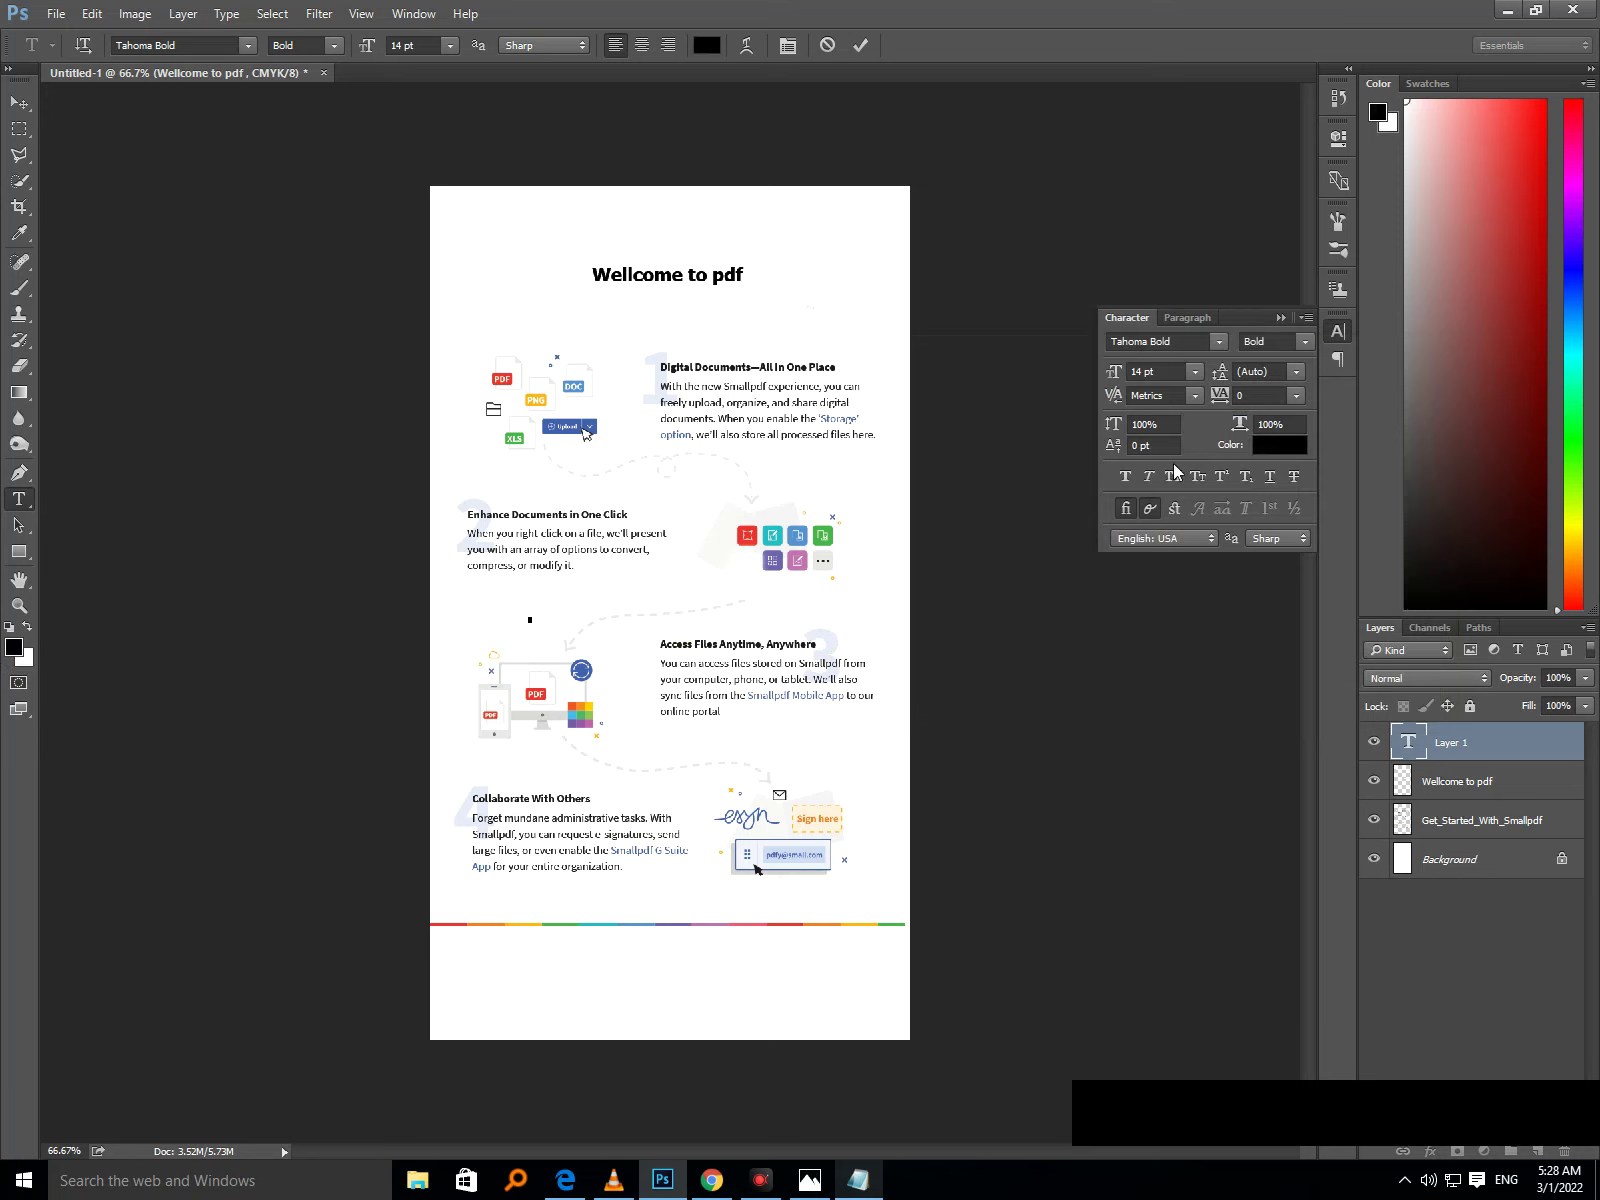
Type and commit the heading 'Access Files any time, Any where' above the third section.
{"action": "left_click", "coordinate": [1280, 317]}
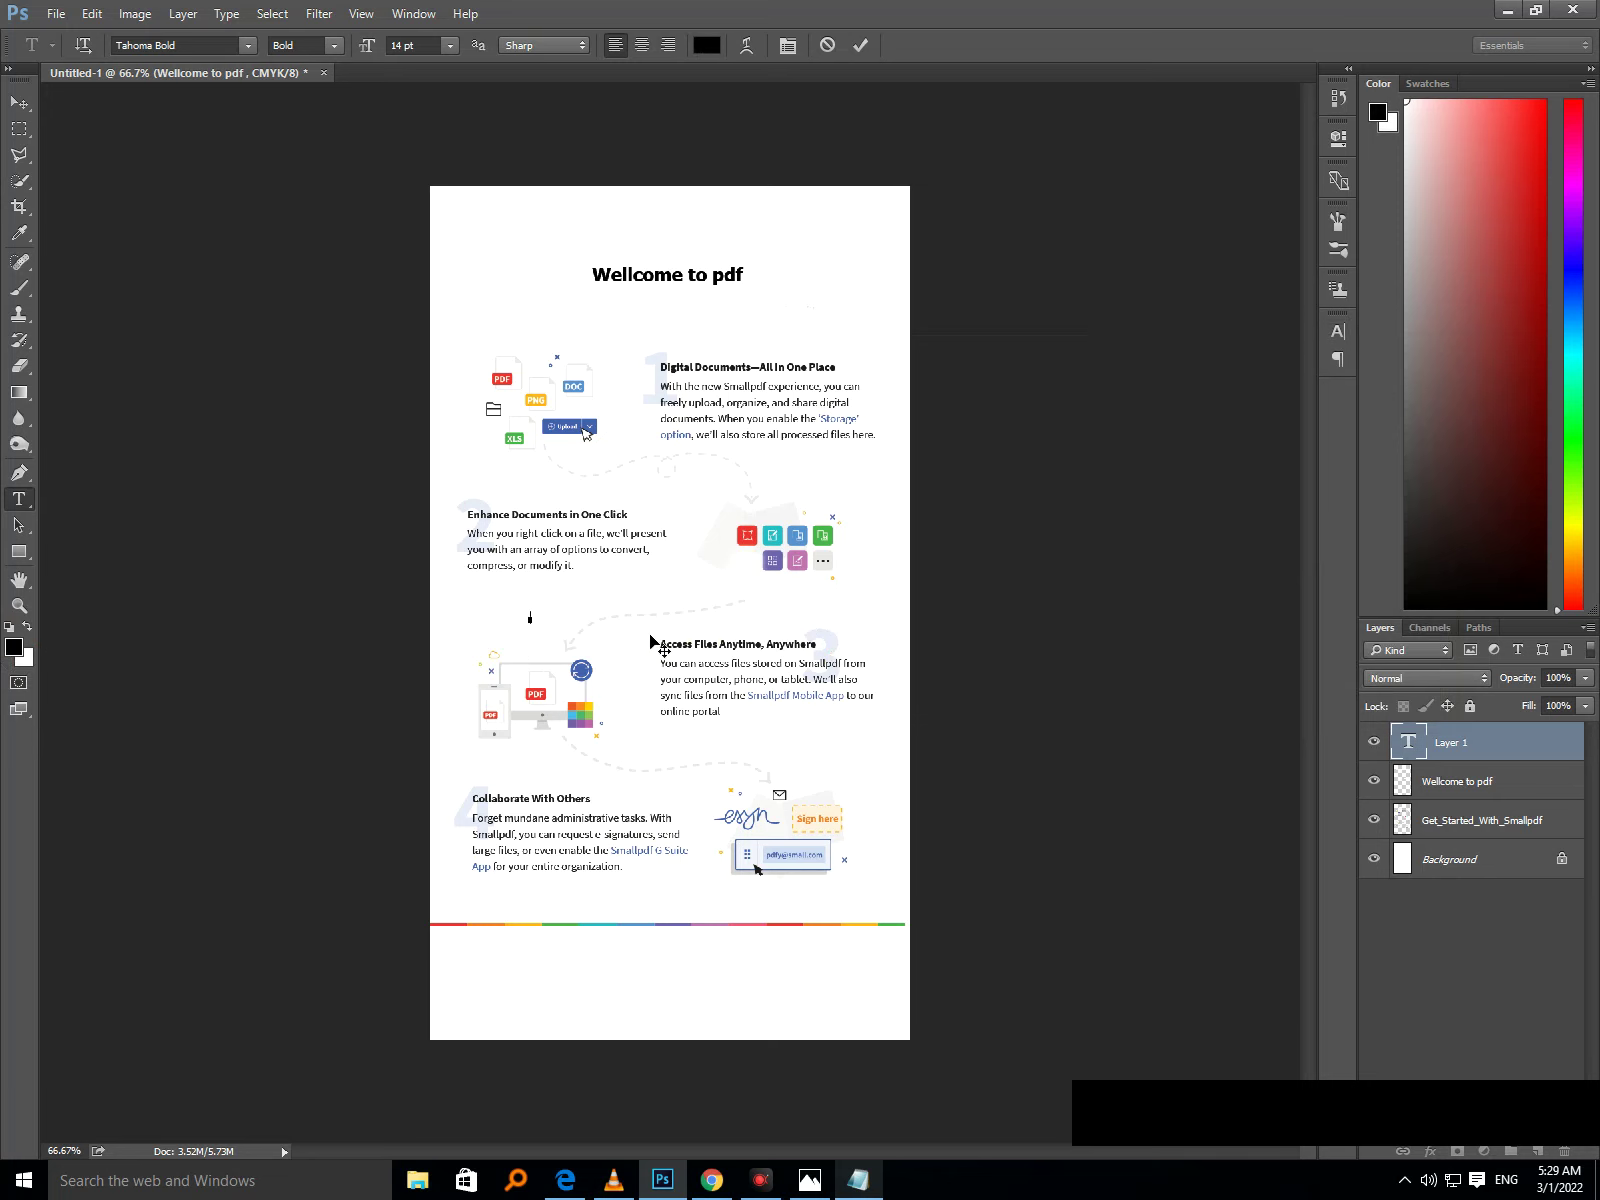
{"action": "type", "text": "d"}
{"action": "type", "text": "Files any time, Any where"}
{"action": "left_click", "coordinate": [19, 102]}
Scale the new heading up to about 177% and apply the transform.
{"action": "left_click", "coordinate": [664, 614]}
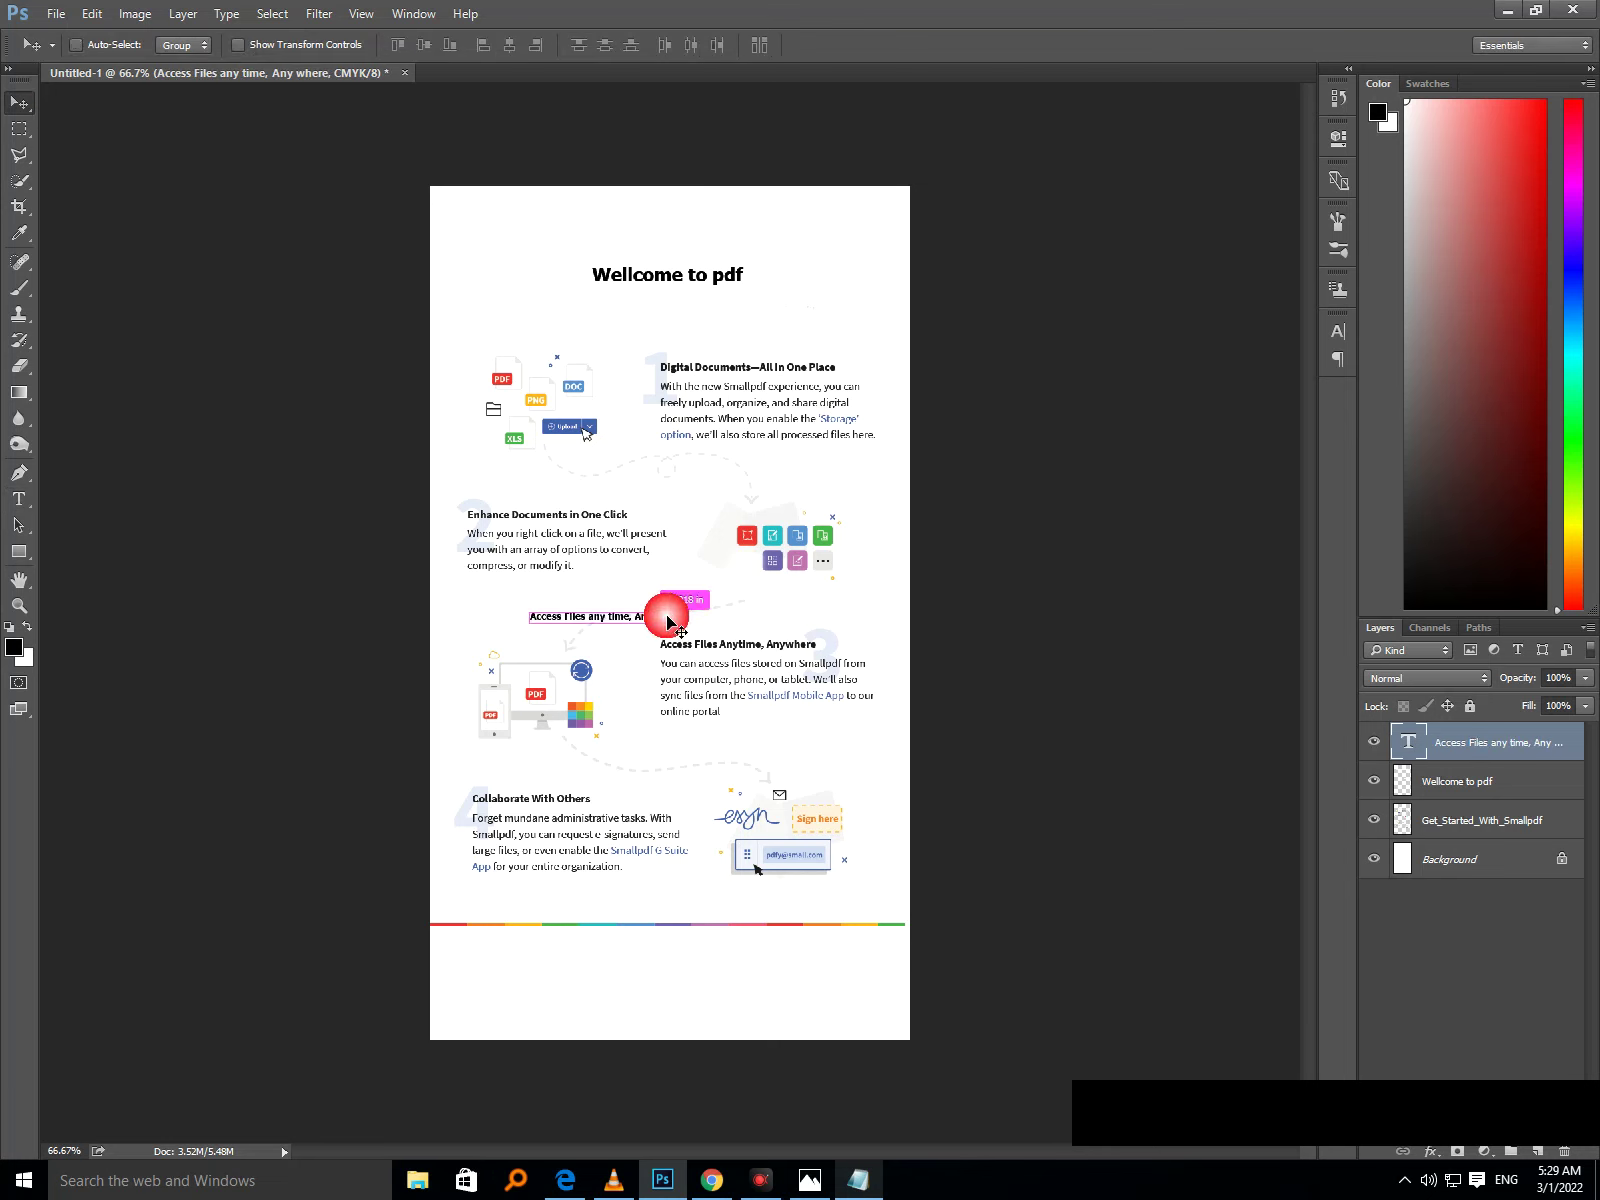
{"action": "key", "text": "ctrl+t"}
{"action": "mouse_move", "coordinate": [690, 635]}
{"action": "left_mouse_down"}
{"action": "mouse_move", "coordinate": [805, 625]}
{"action": "mouse_move", "coordinate": [752, 620]}
{"action": "mouse_move", "coordinate": [768, 621]}
{"action": "left_mouse_up"}
{"action": "double_click", "coordinate": [757, 612]}
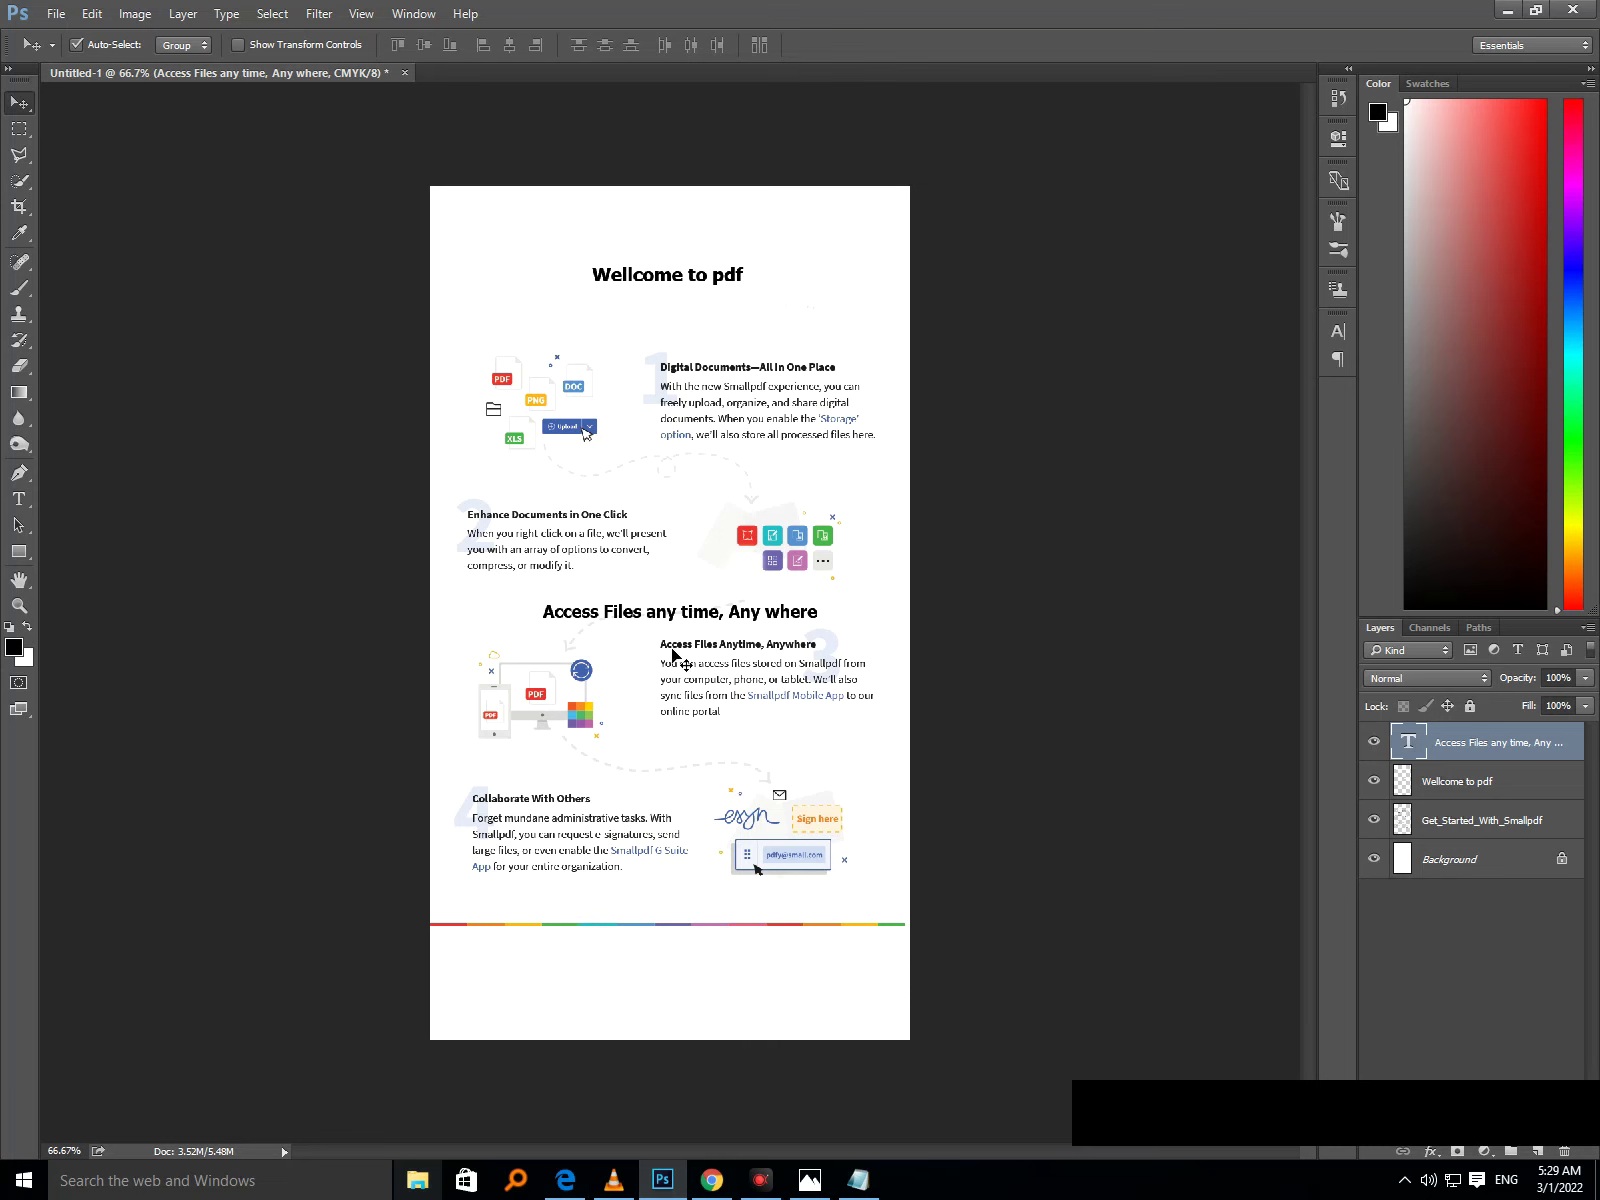
{"action": "left_click", "coordinate": [690, 618]}
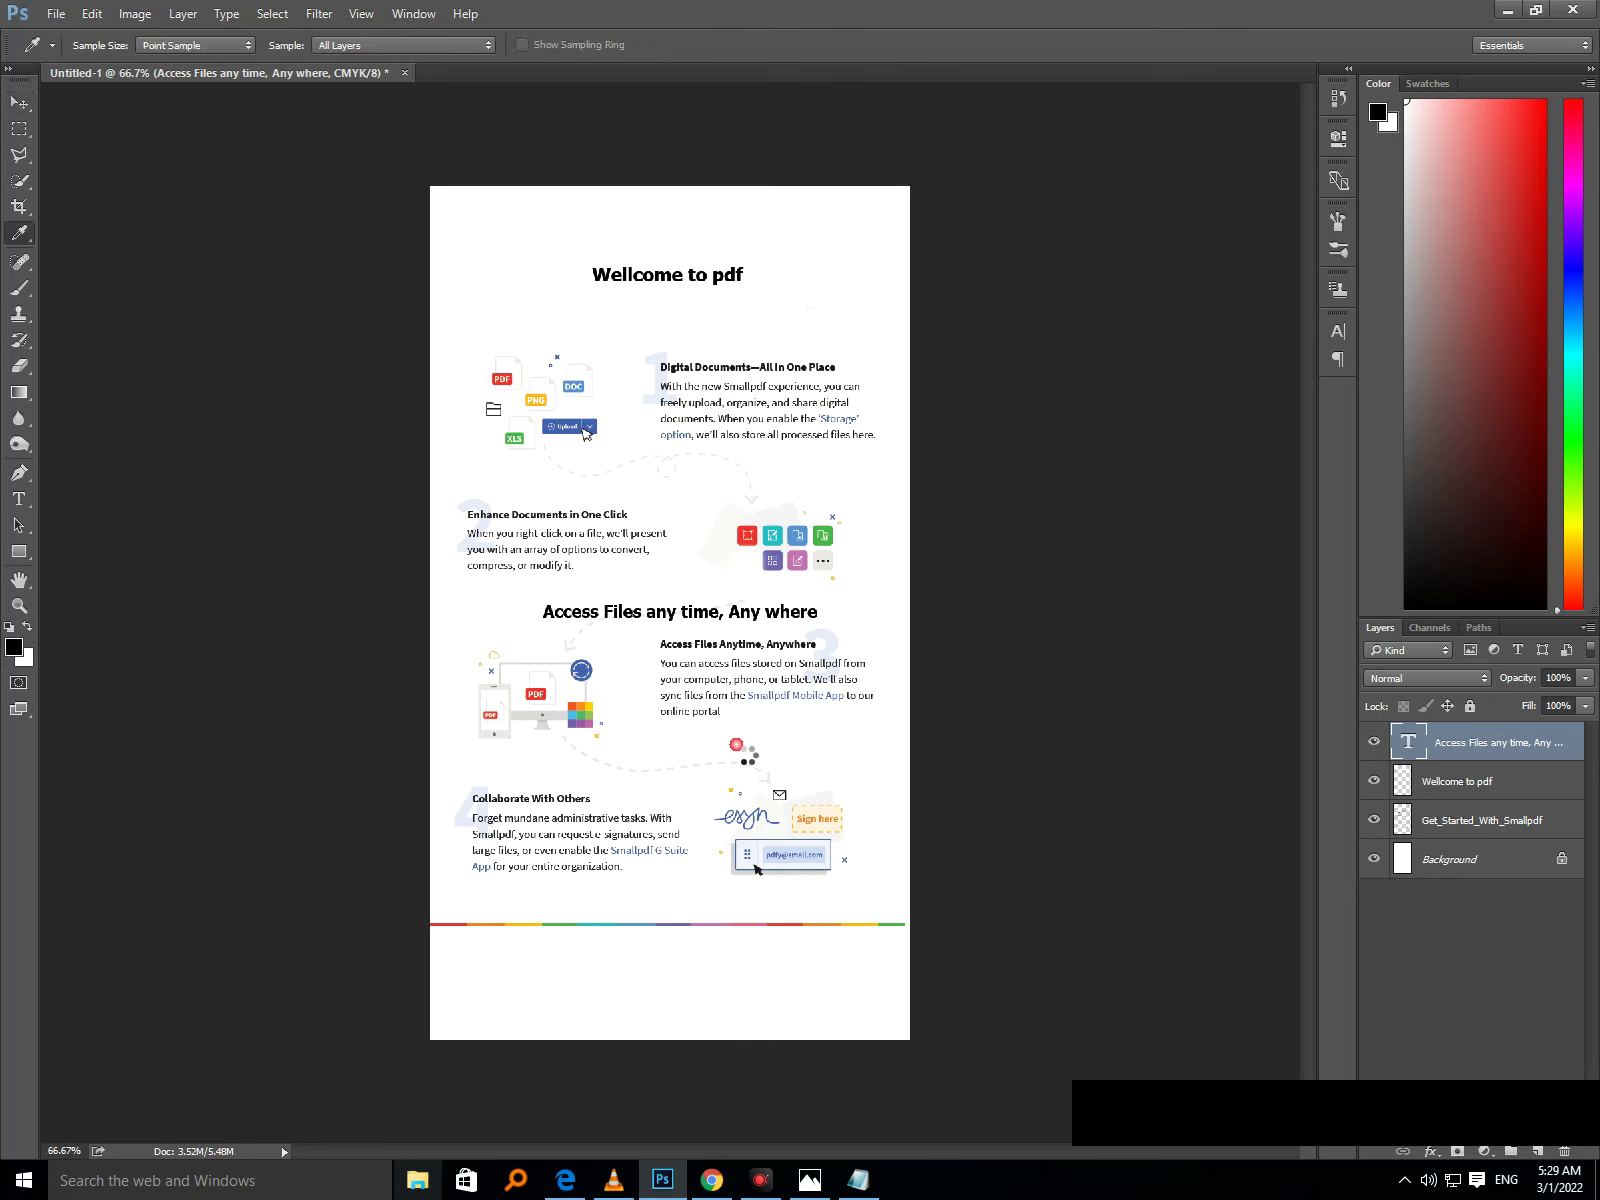
Rasterize the heading layer, undo a dark brush stroke, and make white the painting colour.
{"action": "key", "text": "b"}
{"action": "left_click", "coordinate": [764, 743]}
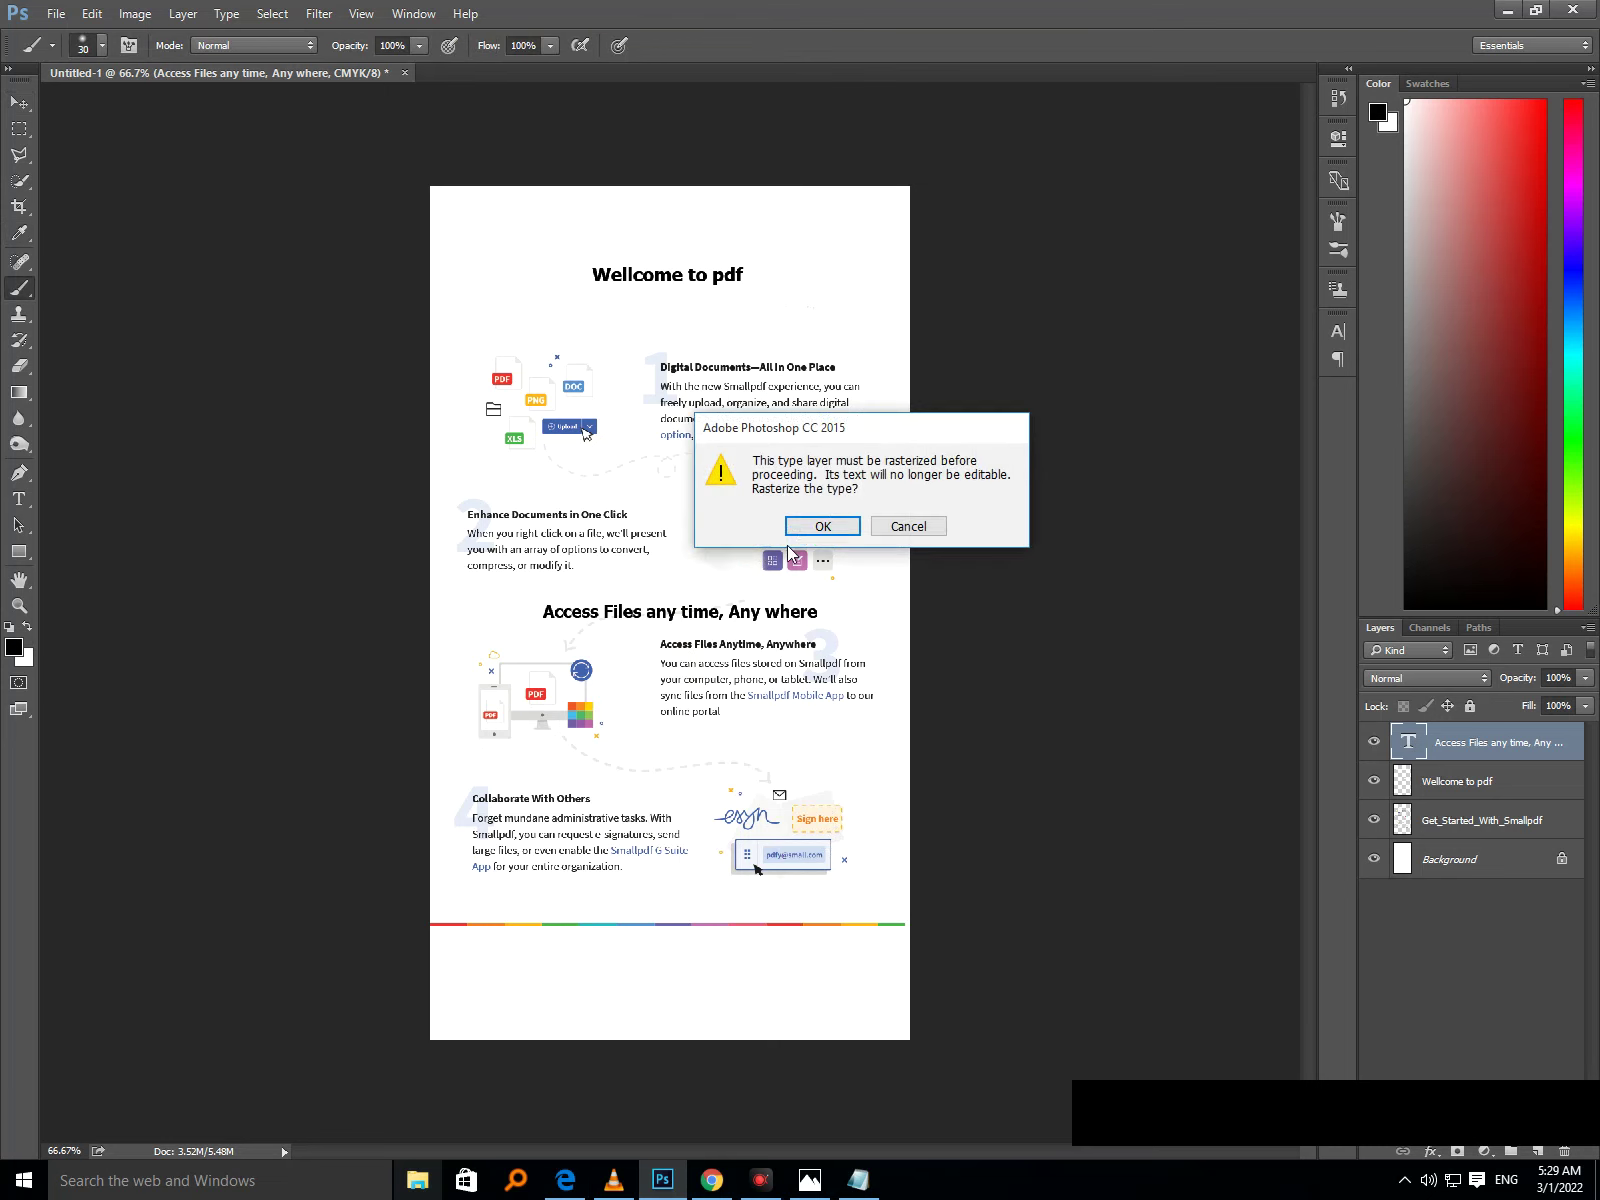
{"action": "left_click", "coordinate": [818, 527]}
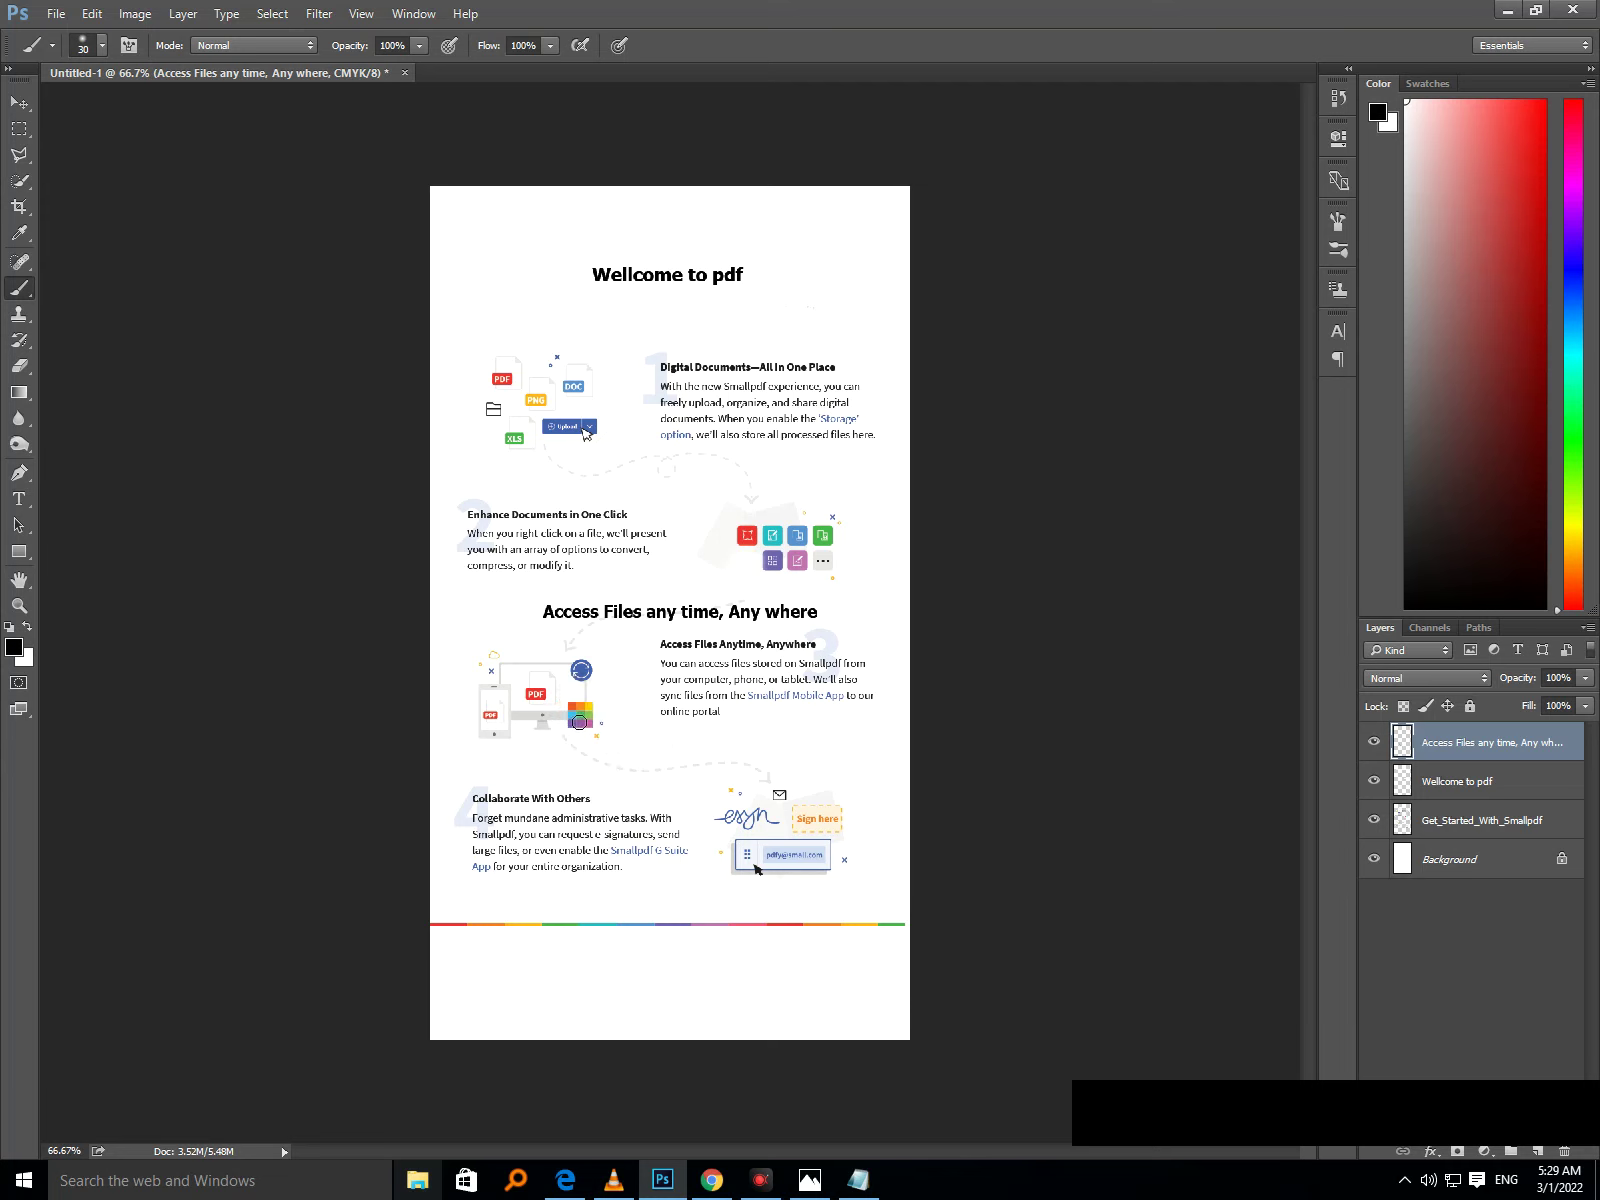
{"action": "left_click", "coordinate": [621, 771]}
{"action": "left_click_drag", "start_coordinate": [621, 771], "coordinate": [510, 695]}
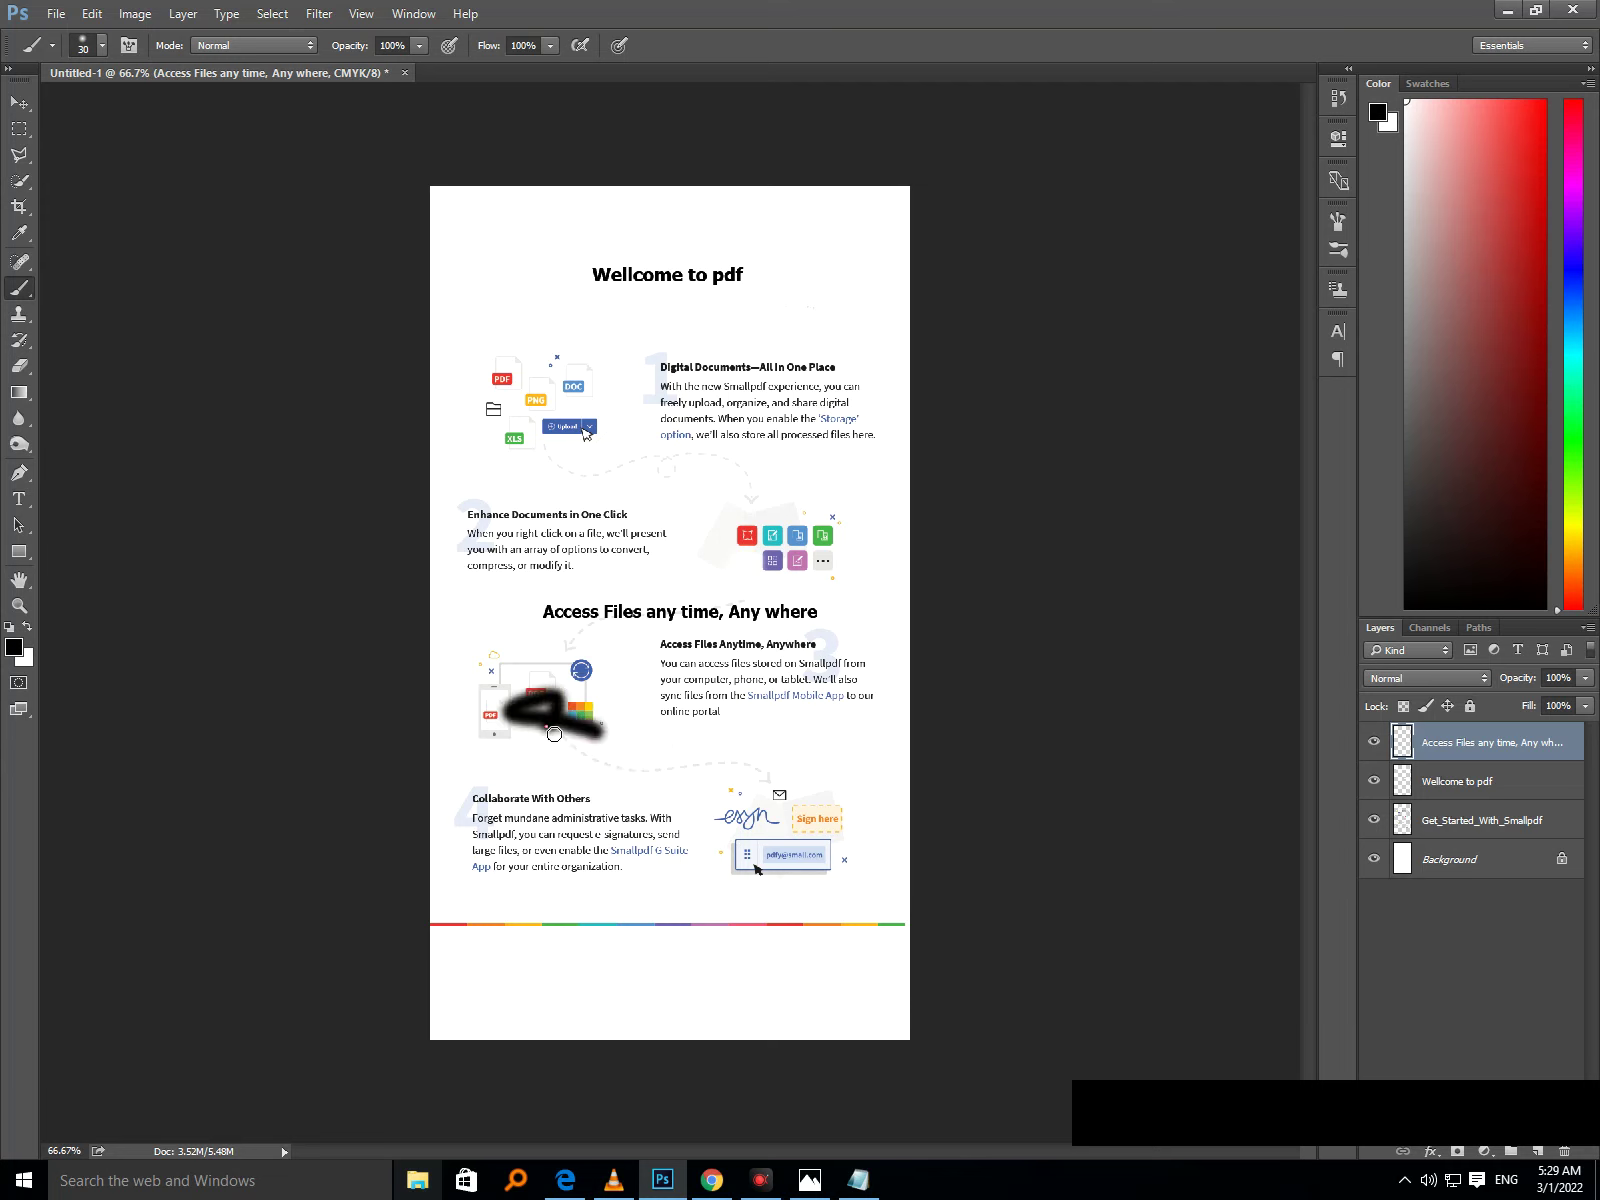
{"action": "key", "text": "ctrl+z"}
{"action": "left_click", "coordinate": [27, 626]}
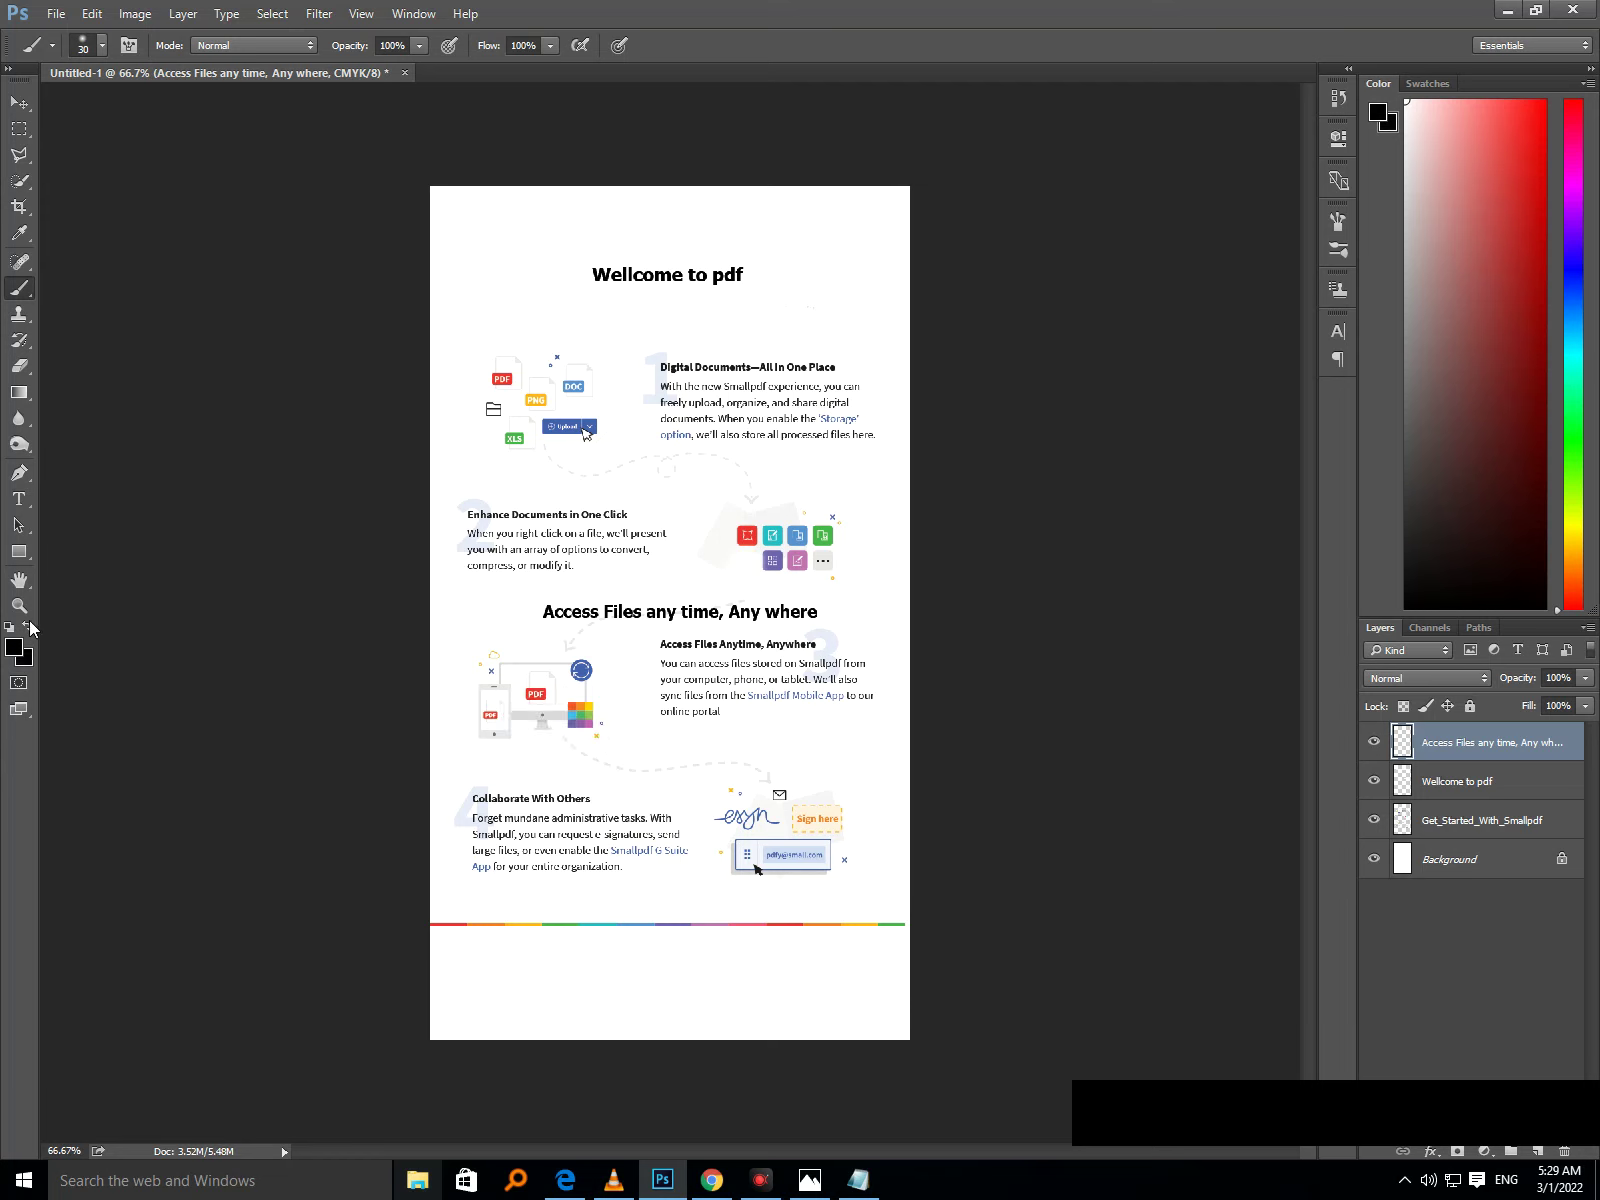
Paint out the device illustration and the coloured line near the page bottom in white.
{"action": "mouse_move", "coordinate": [583, 704]}
{"action": "left_mouse_down"}
{"action": "mouse_move", "coordinate": [488, 679]}
{"action": "mouse_move", "coordinate": [450, 707]}
{"action": "mouse_move", "coordinate": [561, 705]}
{"action": "mouse_move", "coordinate": [593, 741]}
{"action": "left_mouse_up"}
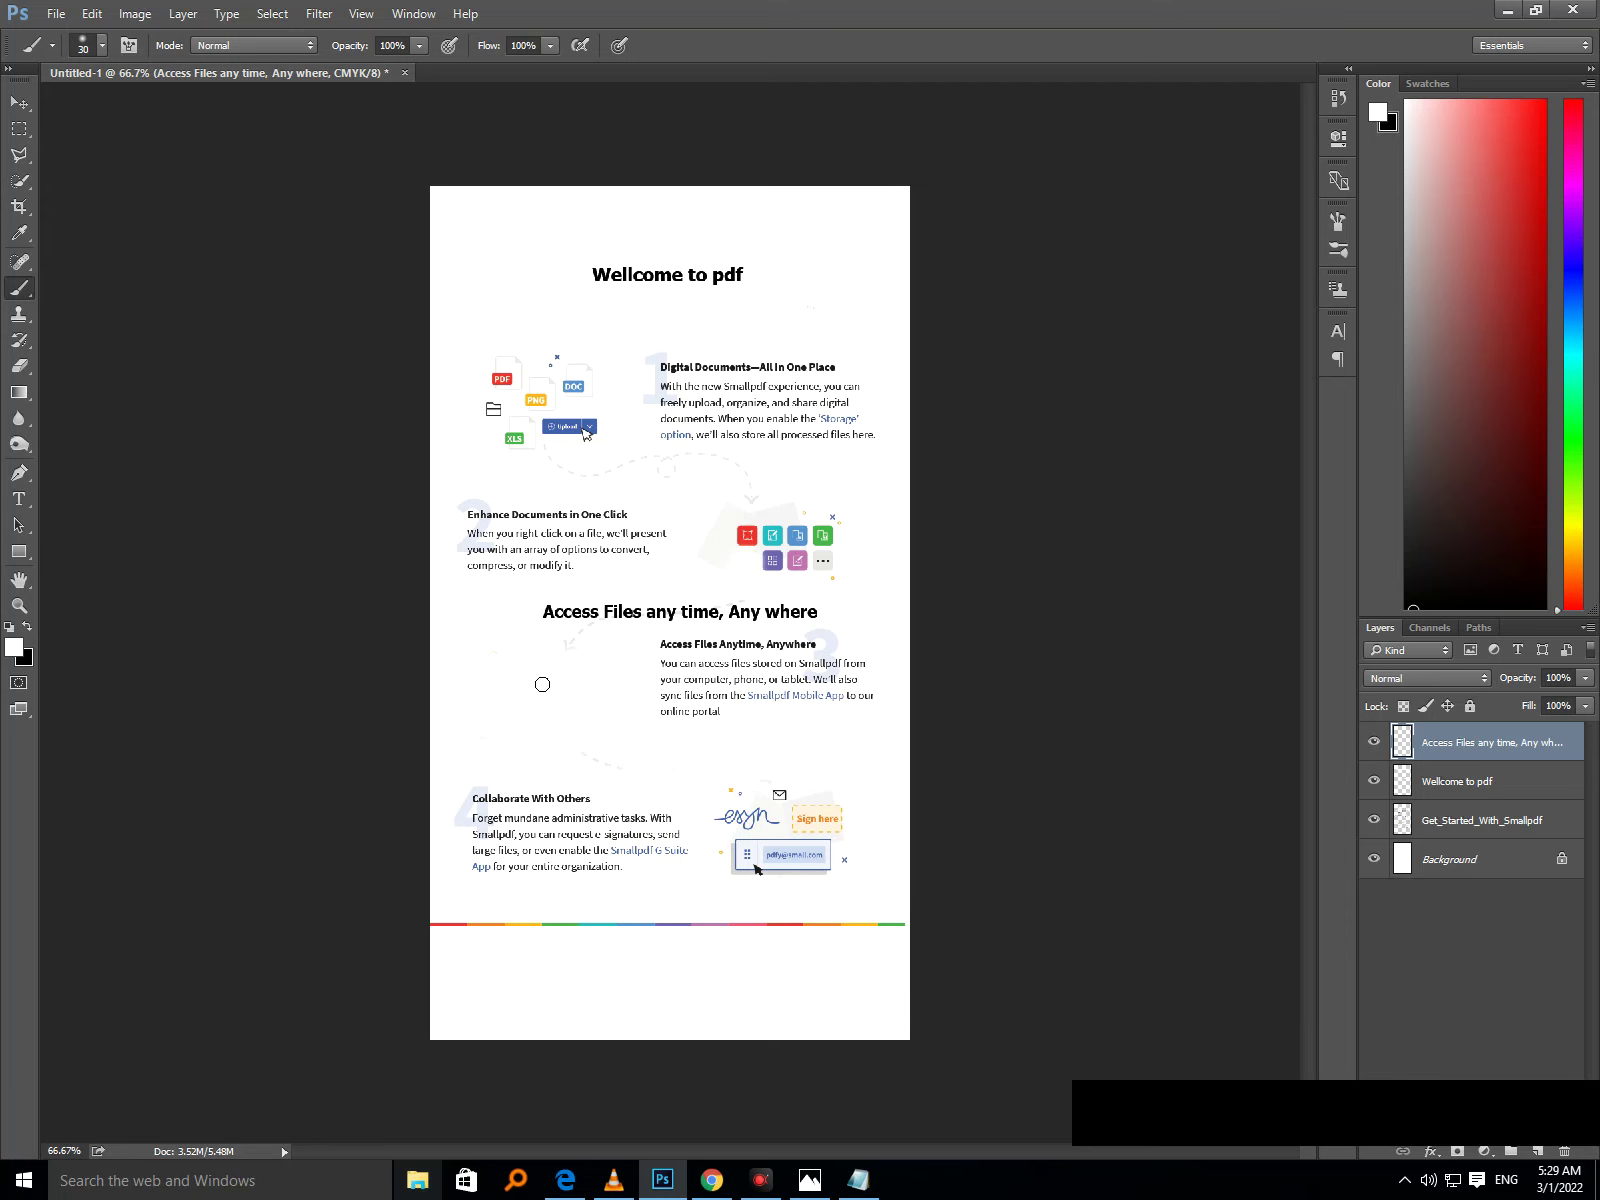
{"action": "mouse_move", "coordinate": [551, 643]}
{"action": "left_mouse_down"}
{"action": "mouse_move", "coordinate": [625, 646]}
{"action": "mouse_move", "coordinate": [518, 703]}
{"action": "mouse_move", "coordinate": [468, 671]}
{"action": "left_mouse_up"}
{"action": "mouse_move", "coordinate": [627, 922]}
{"action": "left_mouse_down"}
{"action": "mouse_move", "coordinate": [486, 950]}
{"action": "mouse_move", "coordinate": [818, 921]}
{"action": "left_mouse_up"}
{"action": "left_click_drag", "start_coordinate": [642, 927], "coordinate": [928, 922]}
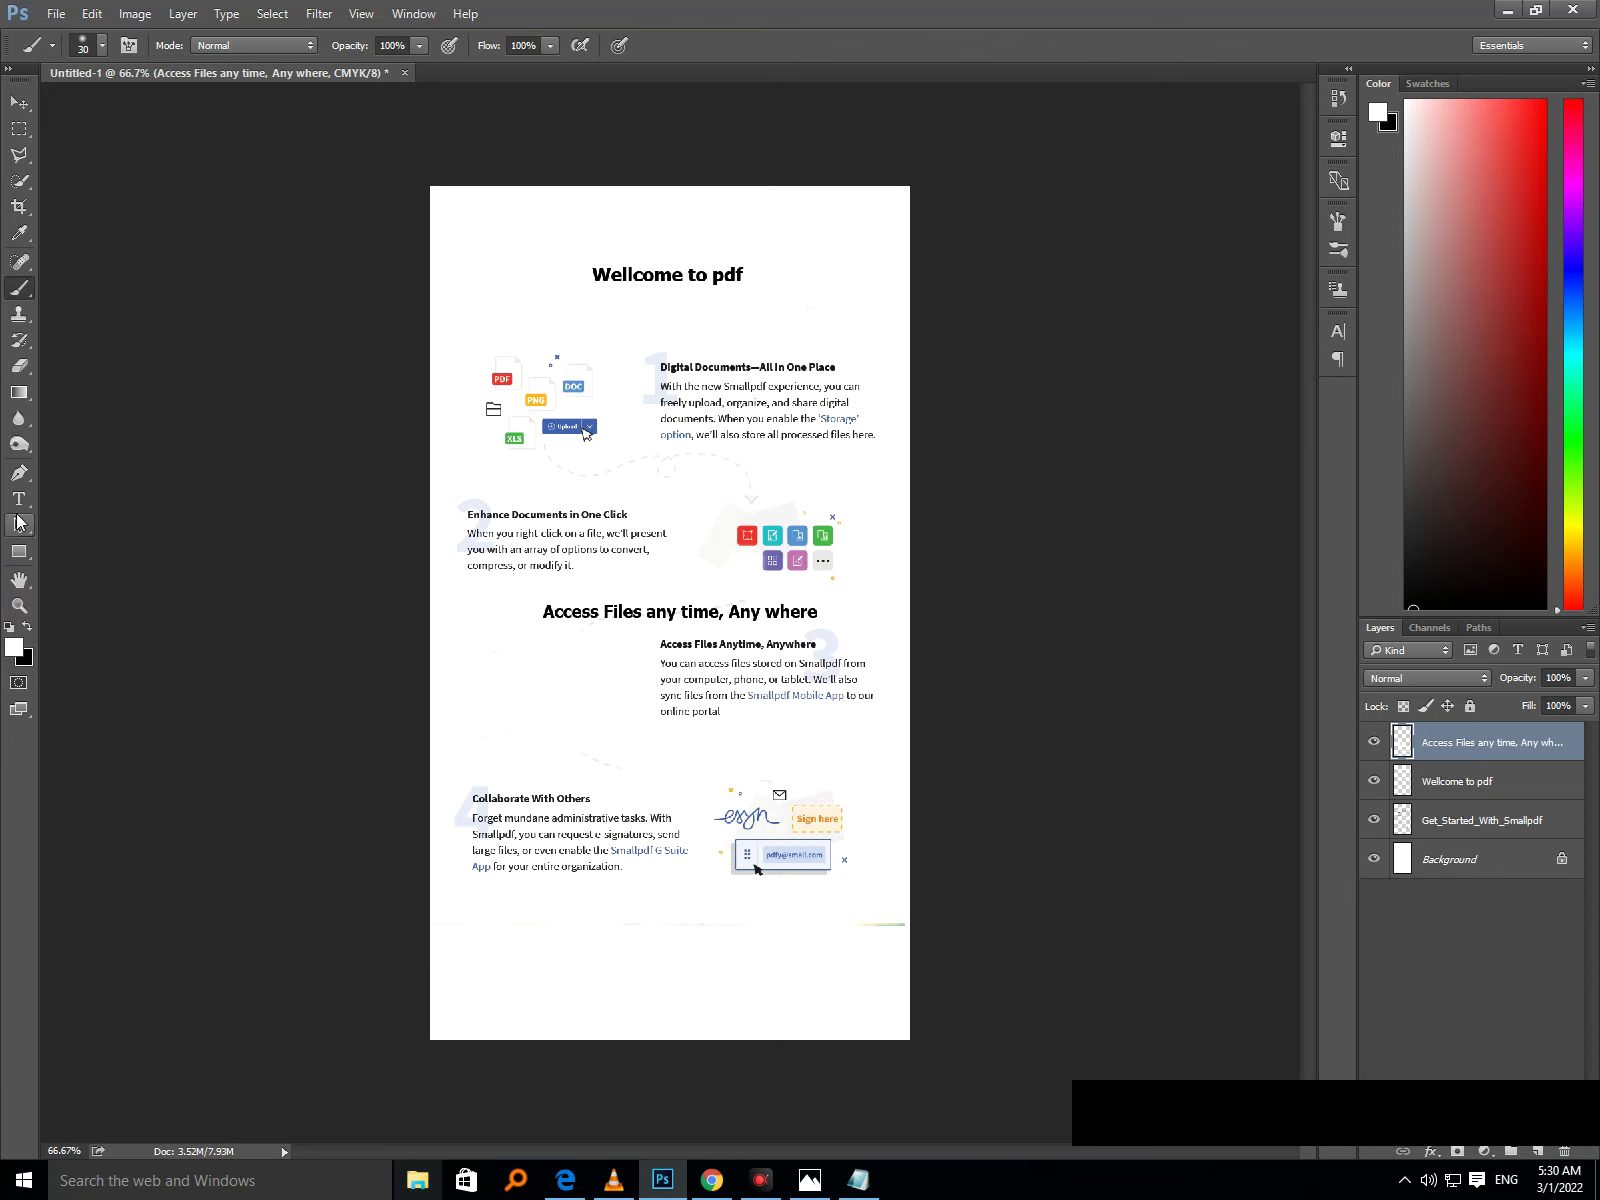
{"action": "left_click", "coordinate": [19, 498]}
Start a text layer near the page bottom, trim its test text, and bring Notepad to the front.
{"action": "left_click", "coordinate": [533, 945]}
{"action": "type", "text": "dlldsa"}
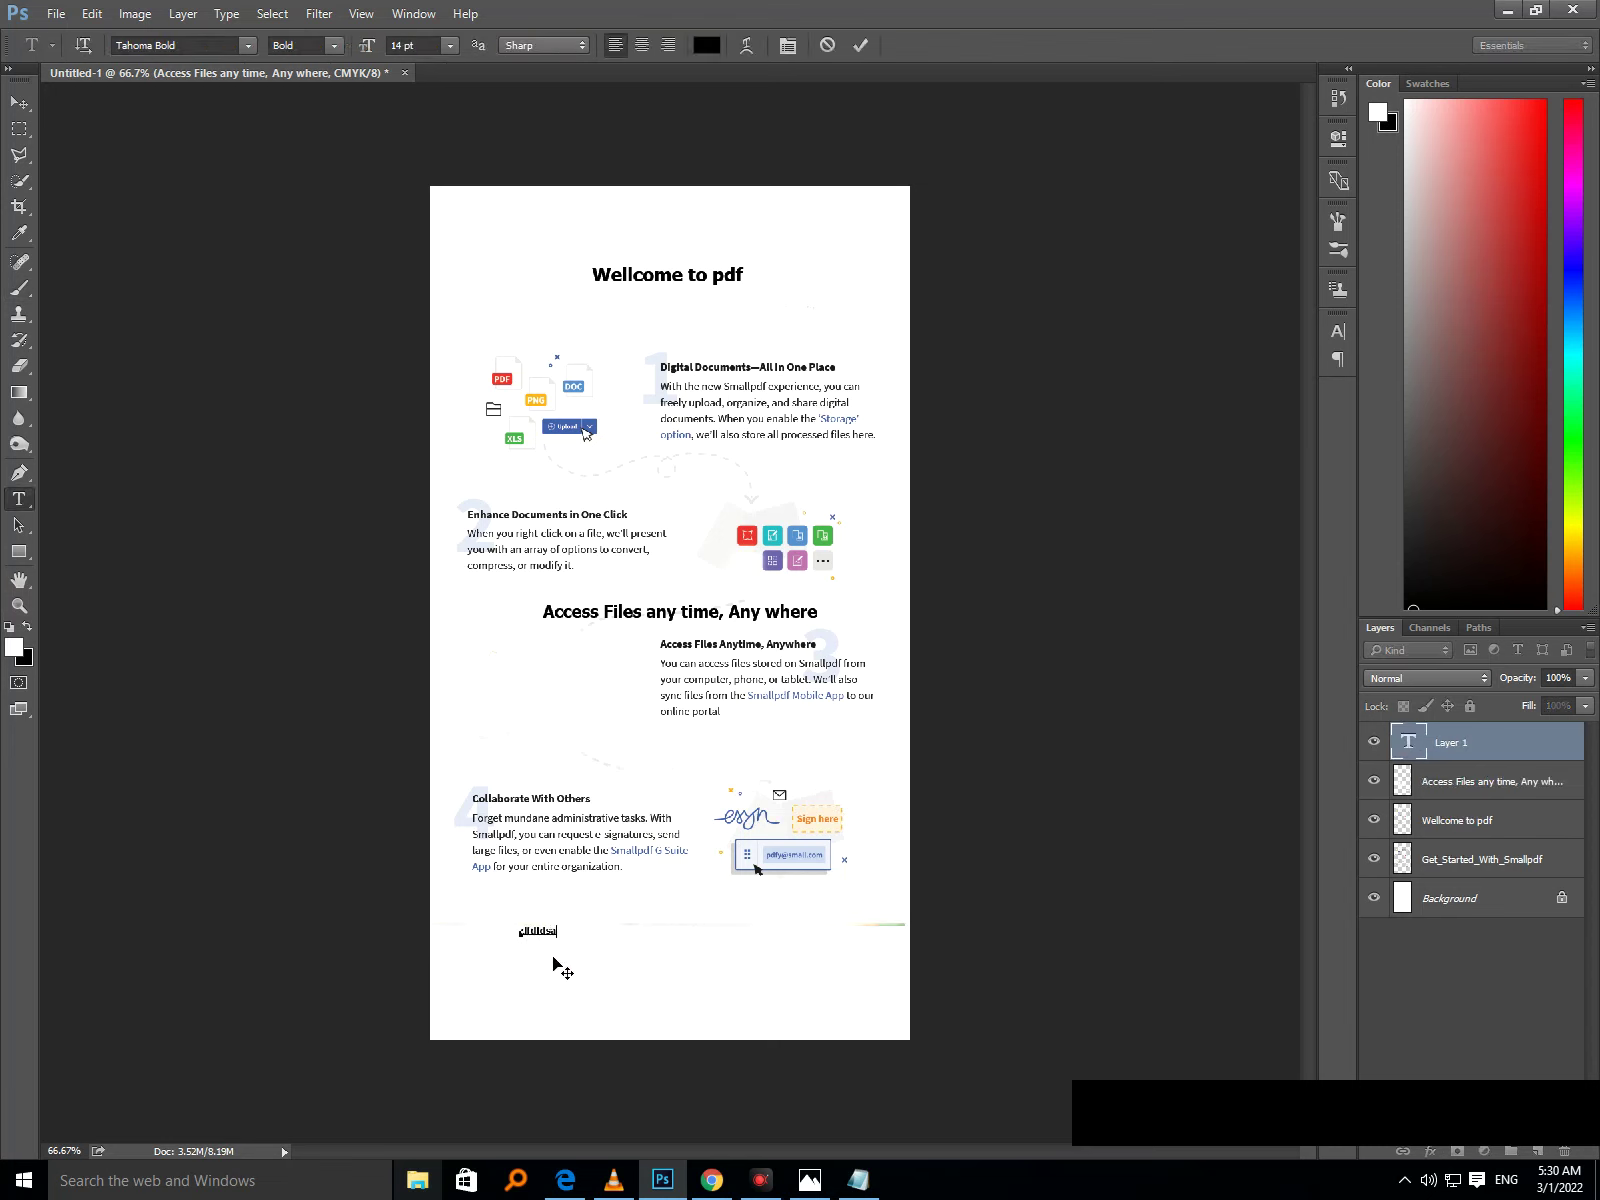
{"action": "key", "text": "BackSpace"}
{"action": "key", "text": "BackSpace"}
{"action": "key", "text": "BackSpace"}
{"action": "key", "text": "BackSpace"}
{"action": "left_click", "coordinate": [847, 1181]}
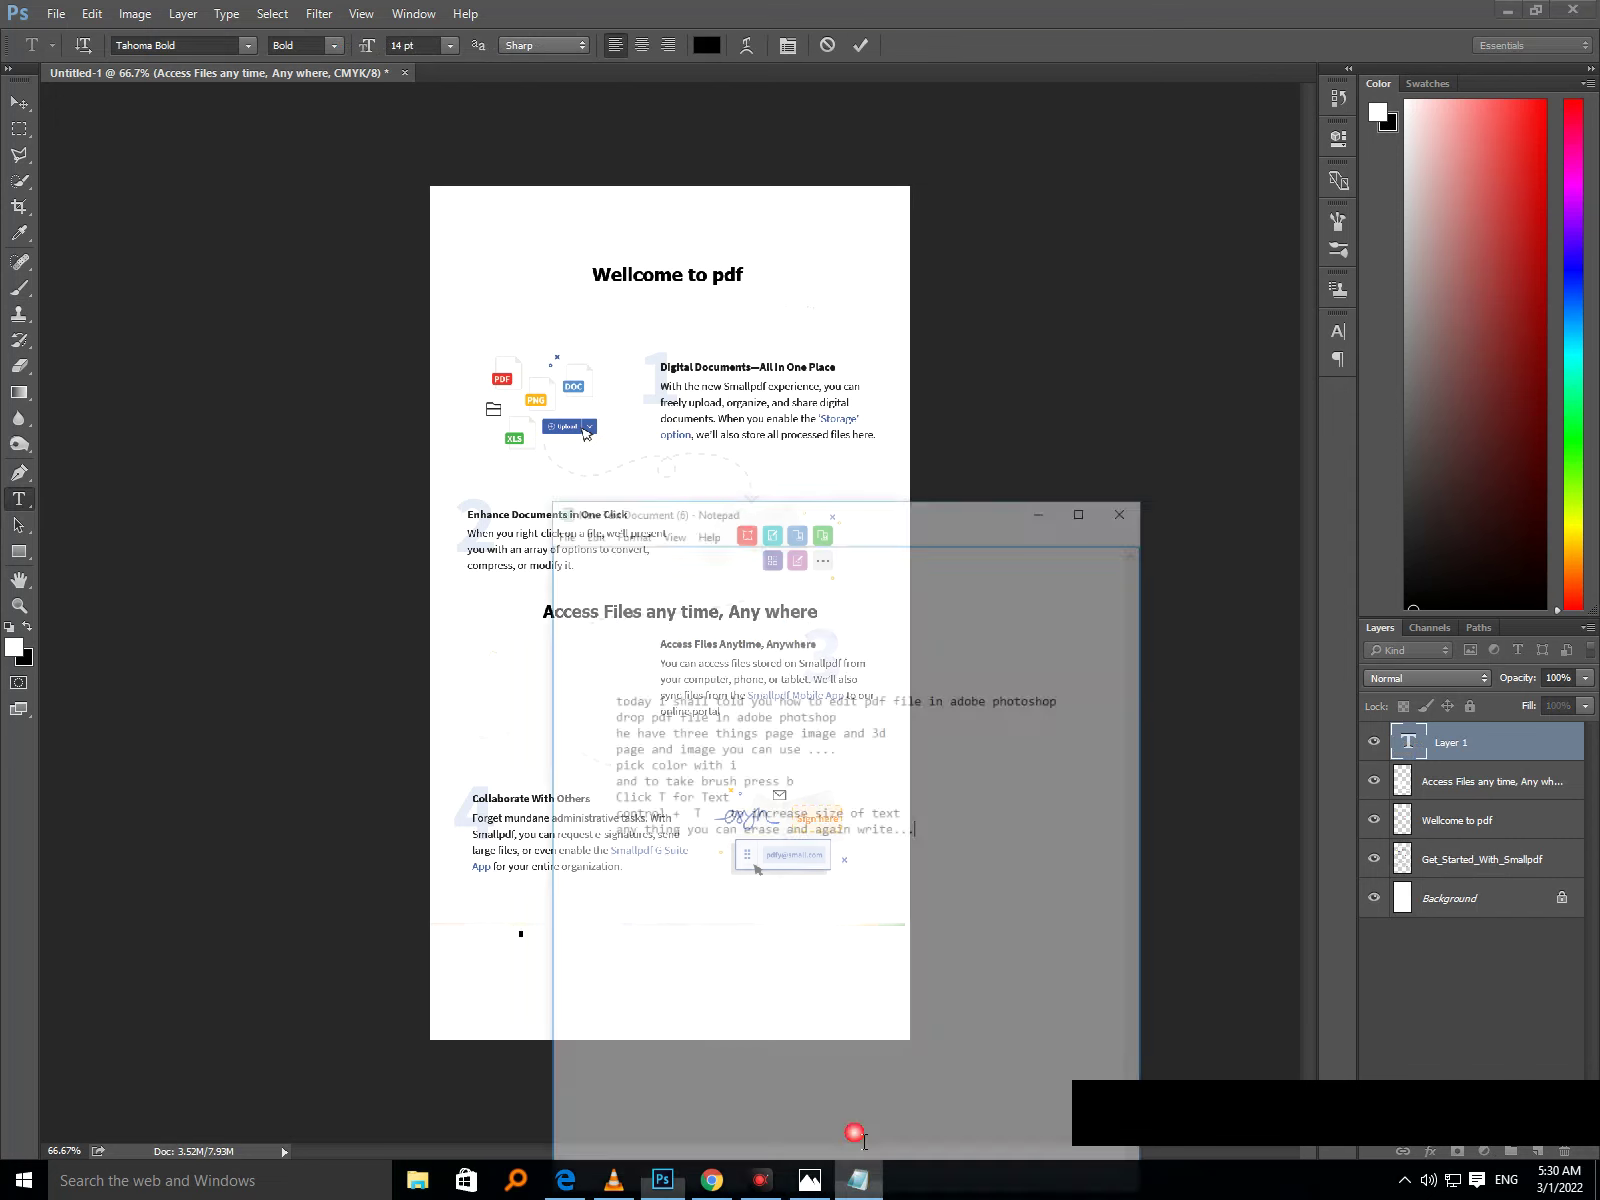